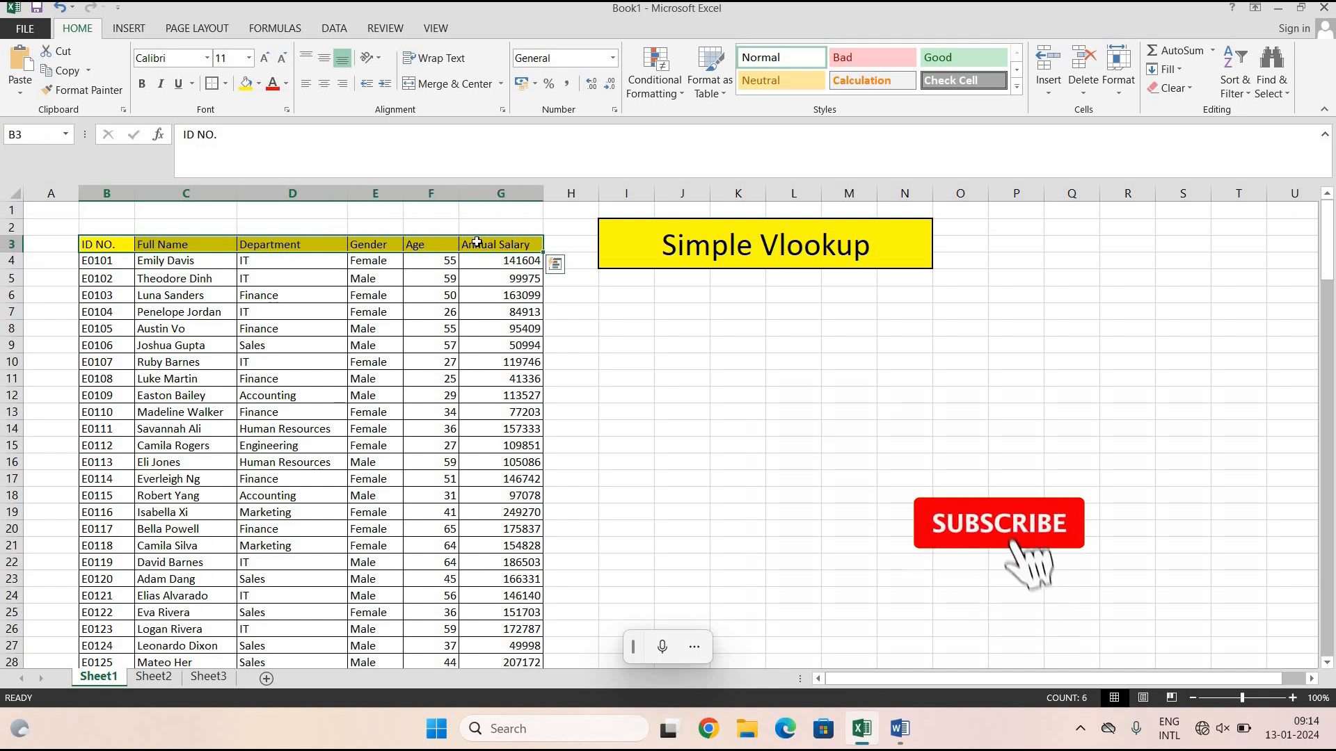
Copy the header row B3:G3 to the range starting at cell I7.
key(ctrl+c)
click(619, 309)
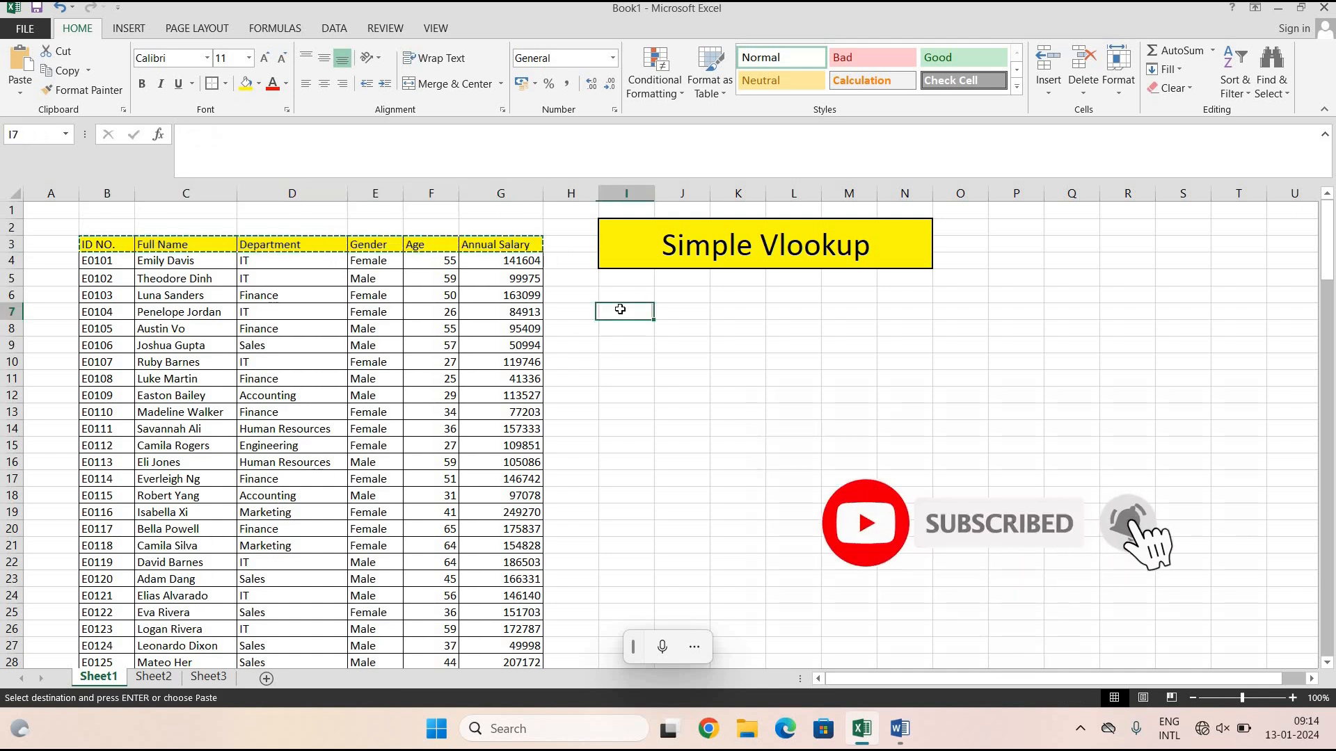
key(ctrl+v)
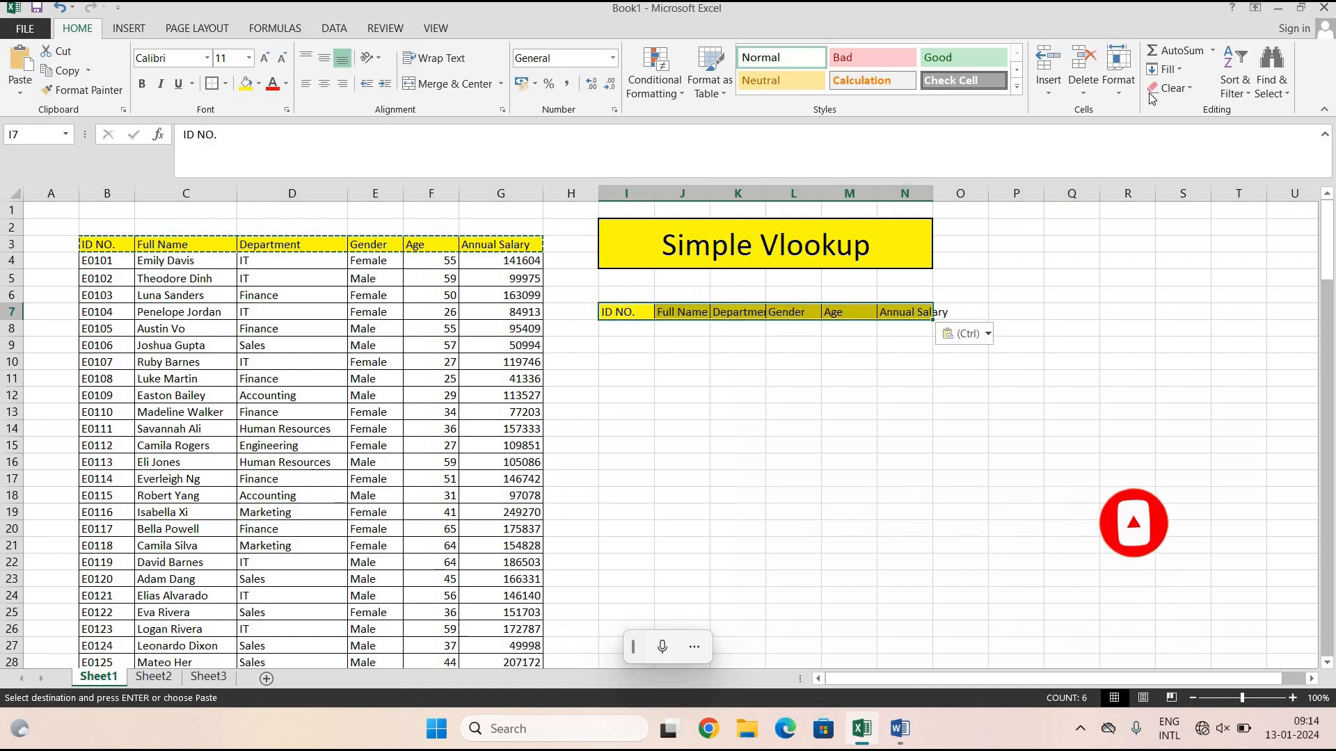
AutoFit the columns of the copied headers I7:N7, and widen columns J to N for more room.
click(1118, 68)
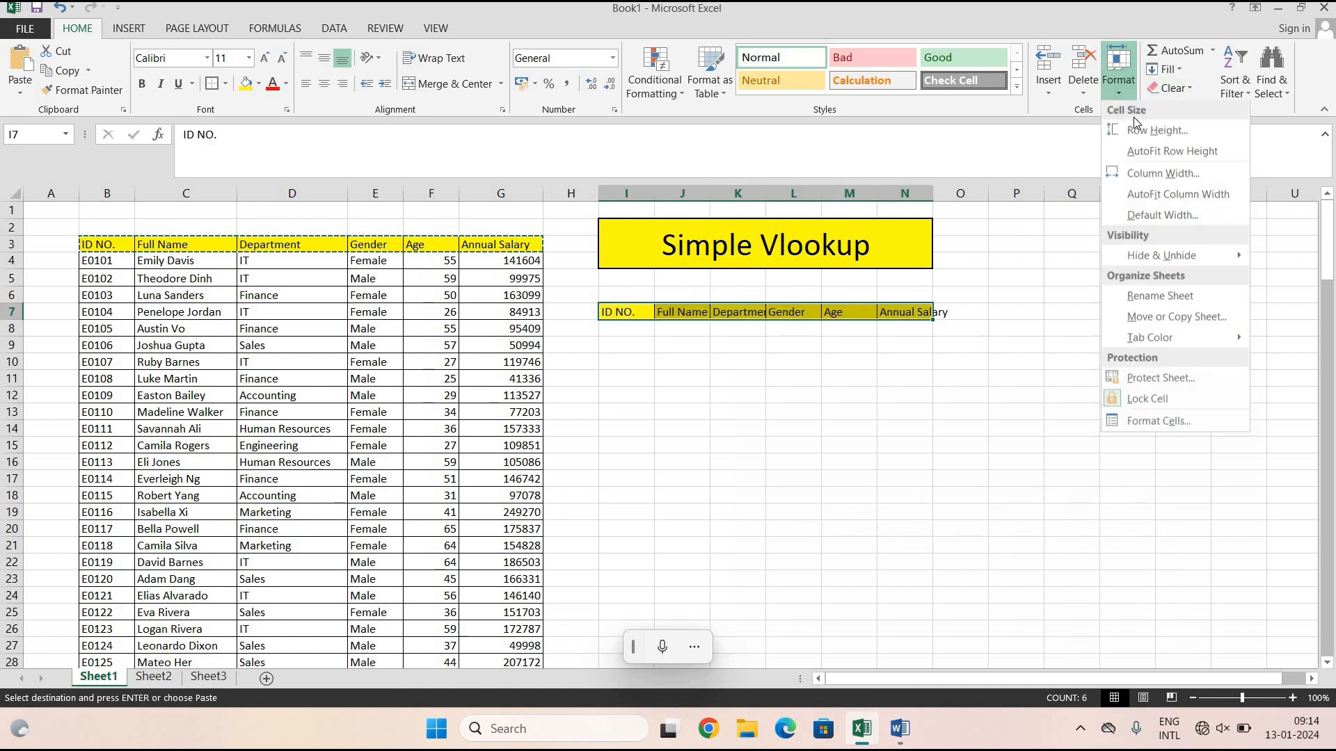
click(1157, 195)
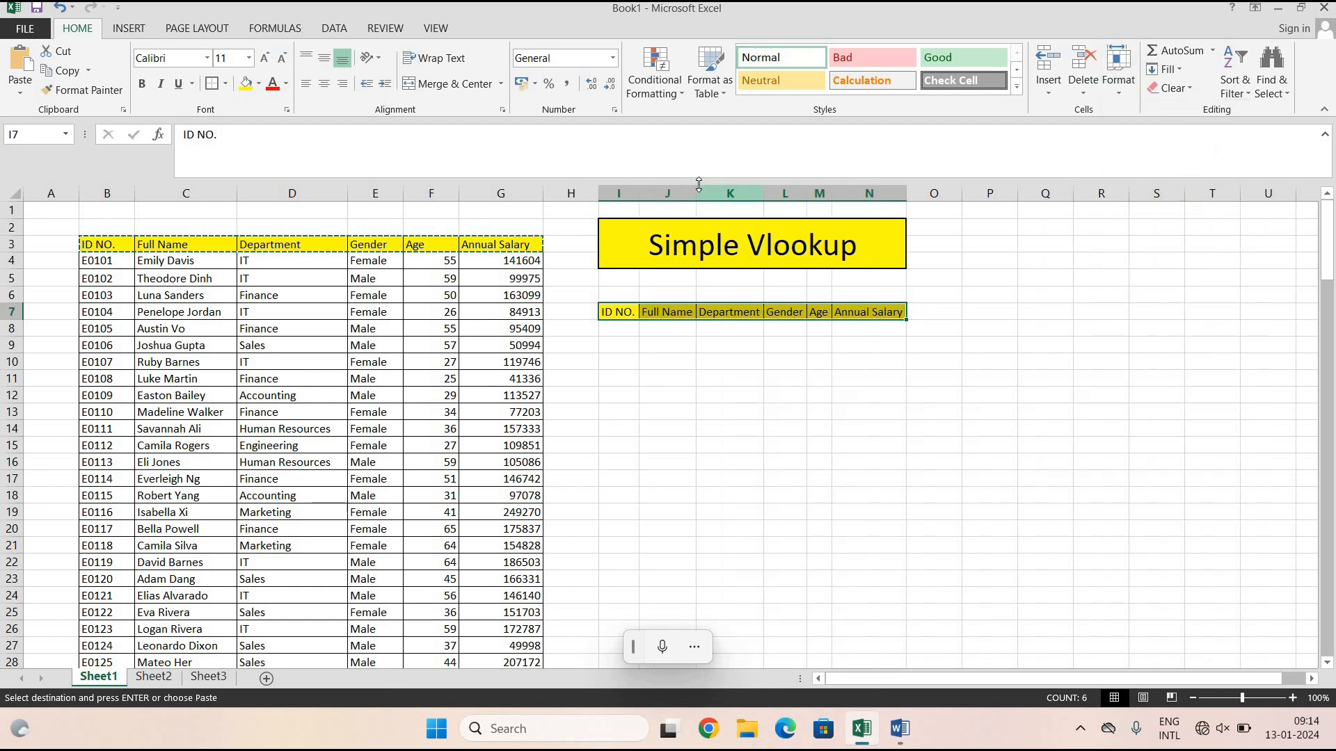
drag(696, 189, 857, 197)
drag(992, 187, 1019, 191)
mouse_move(932, 196)
mouse_down()
mouse_move(944, 197)
mouse_move(916, 194)
mouse_up()
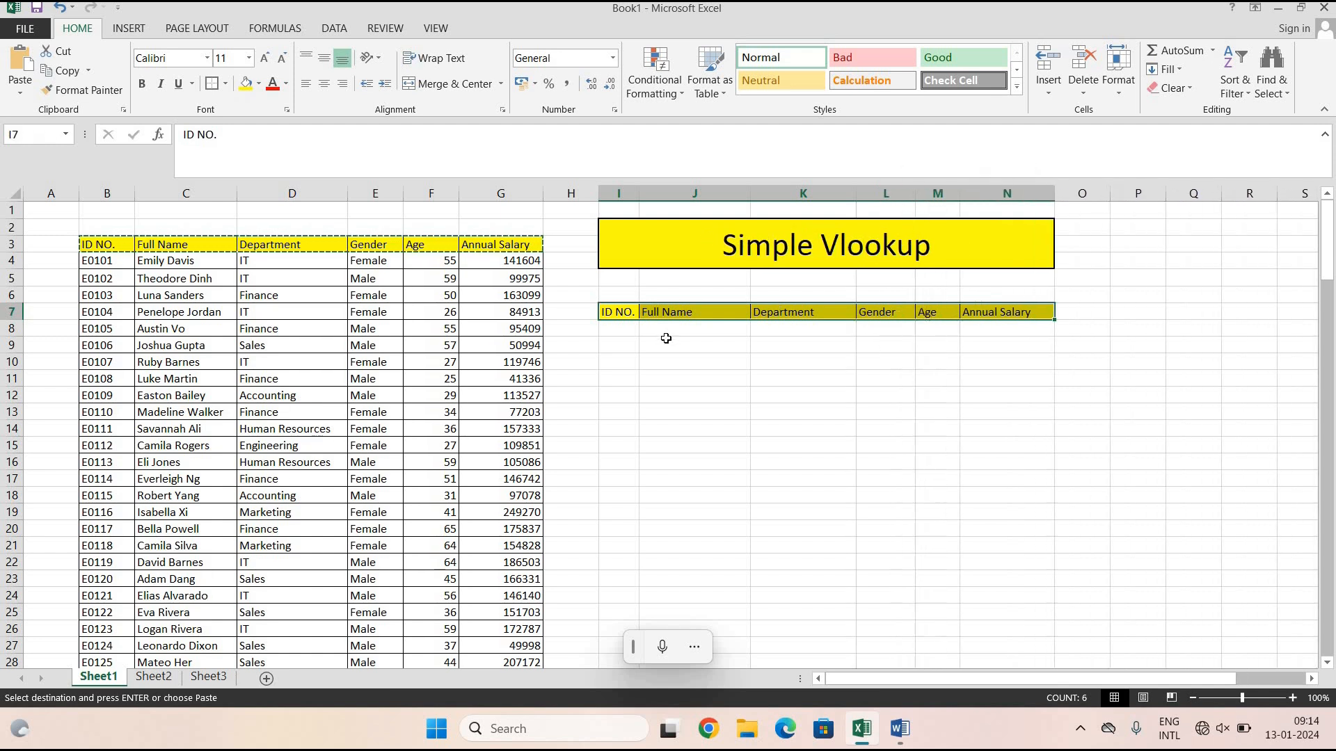
Apply all borders to the empty row I8:N8 below the copied headers, and widen column I slightly.
drag(616, 329, 999, 327)
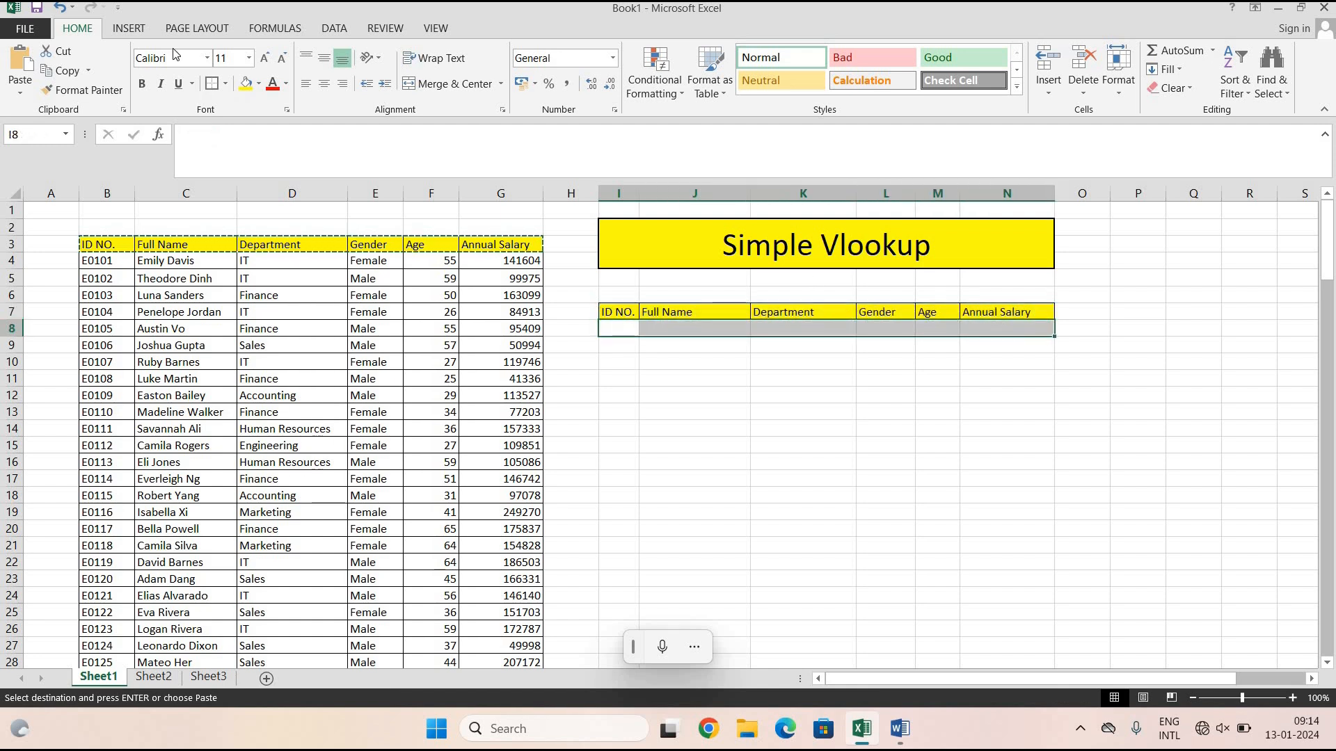
click(225, 83)
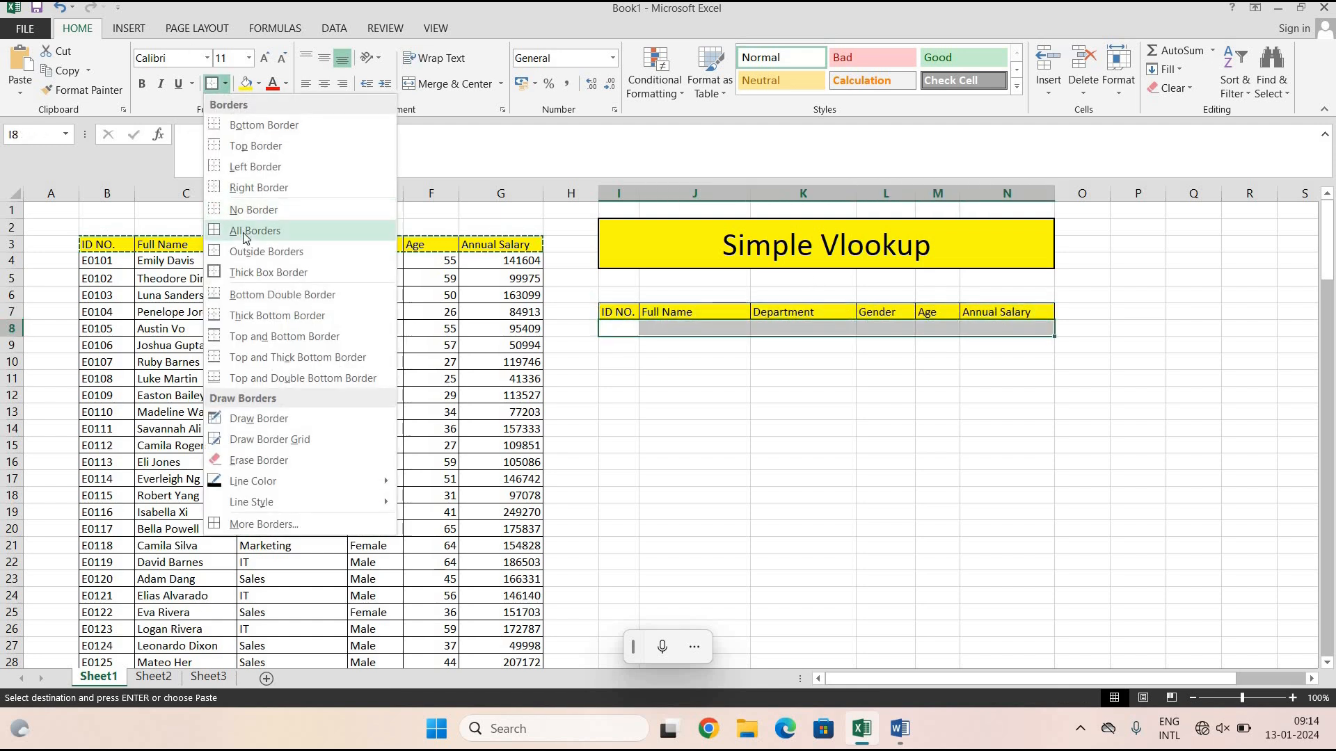
click(253, 230)
click(762, 466)
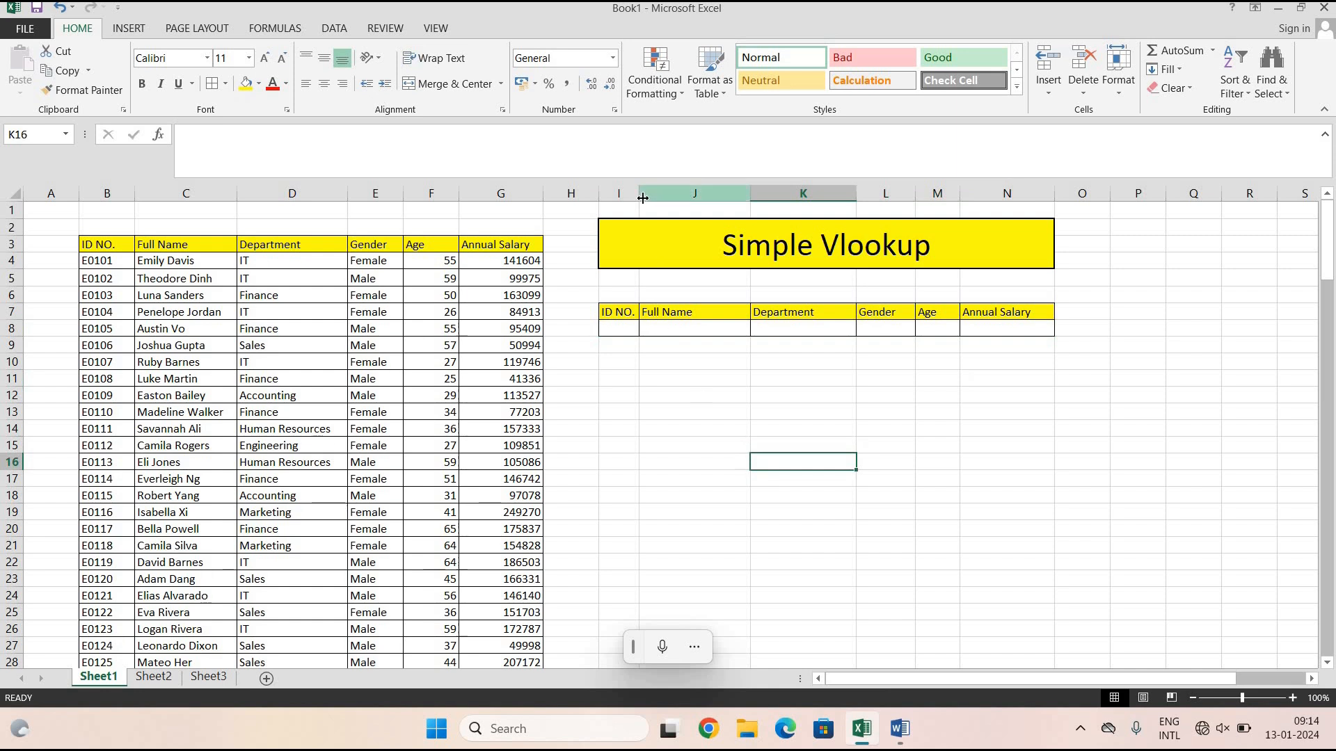
drag(640, 193, 650, 194)
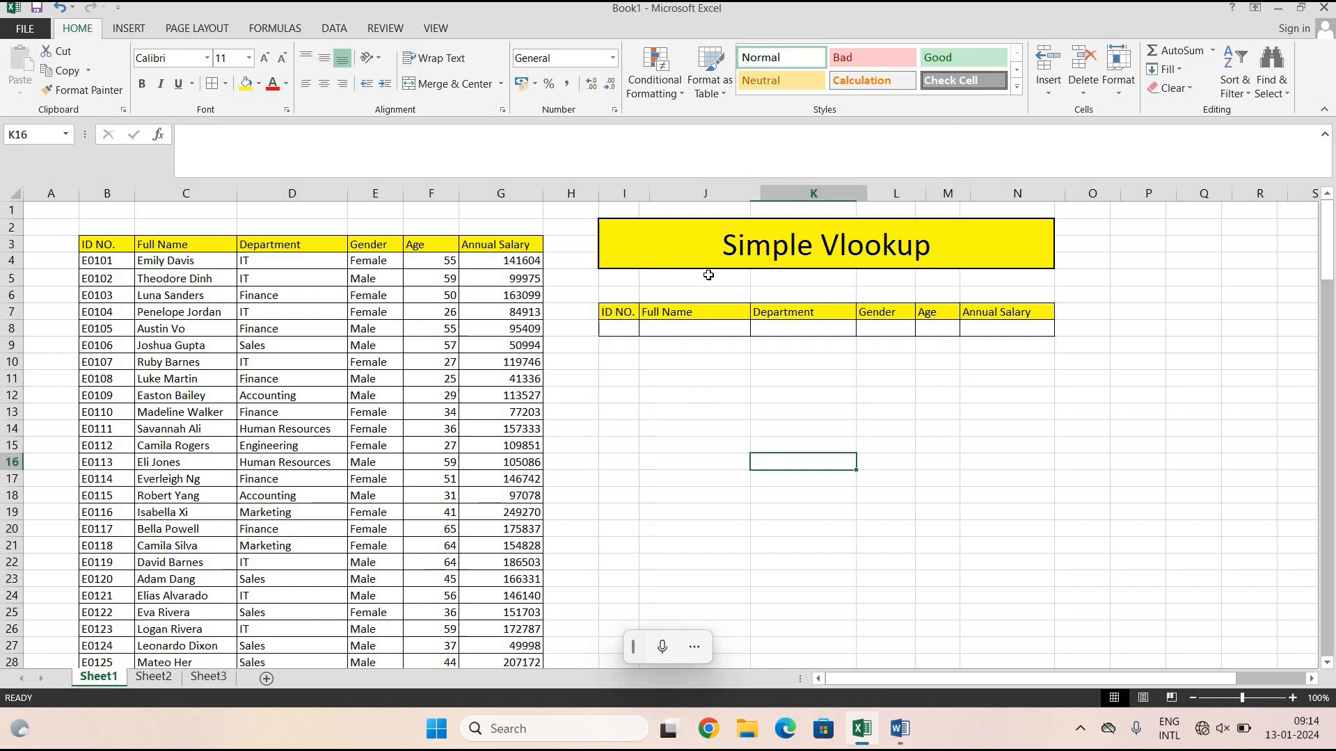
click(775, 391)
Copy the employee ID from cell B9 into cell I8 as the lookup value.
click(622, 333)
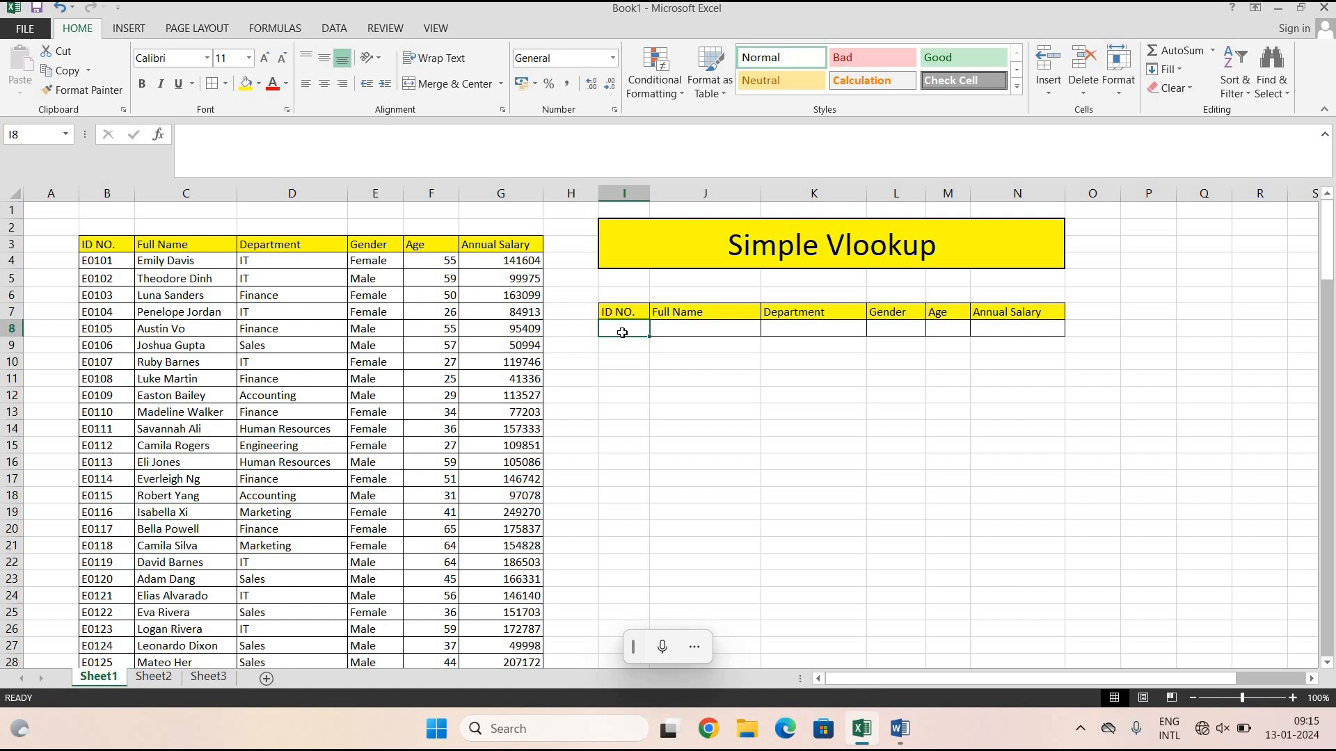
click(111, 348)
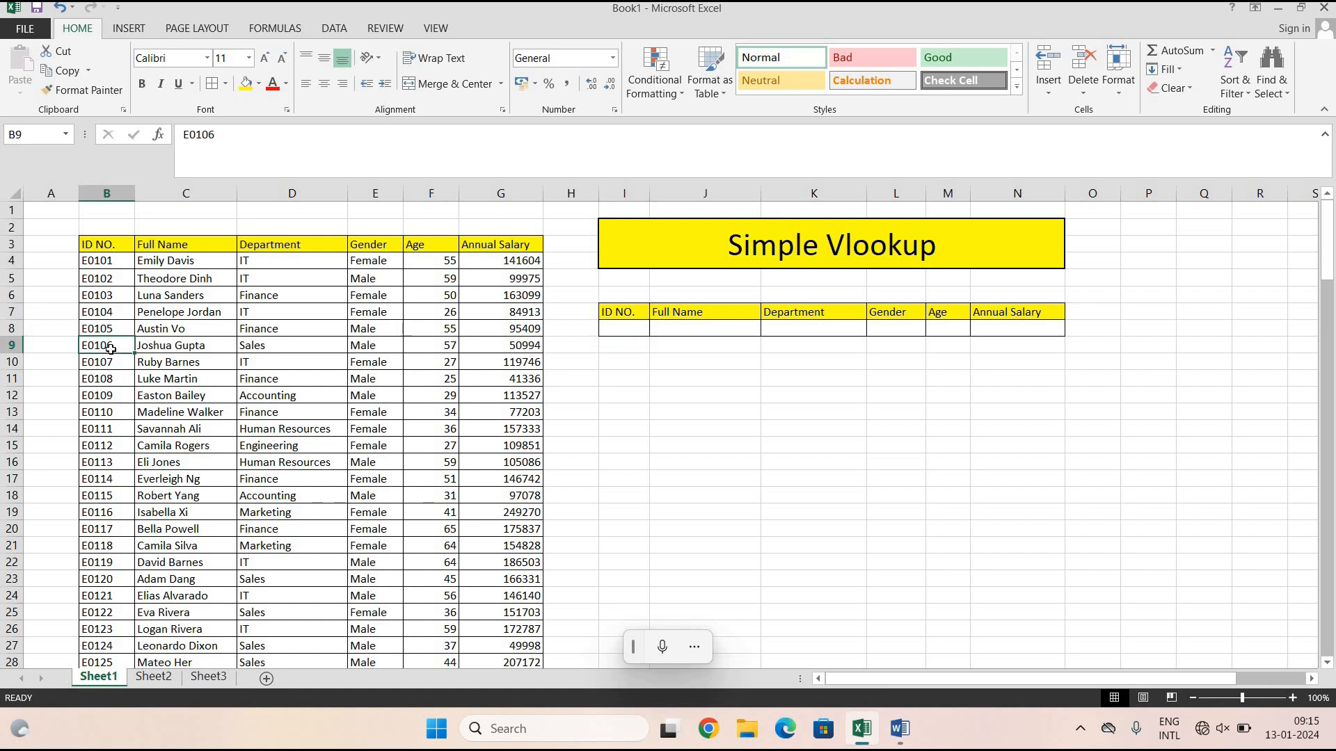
key(ctrl+c)
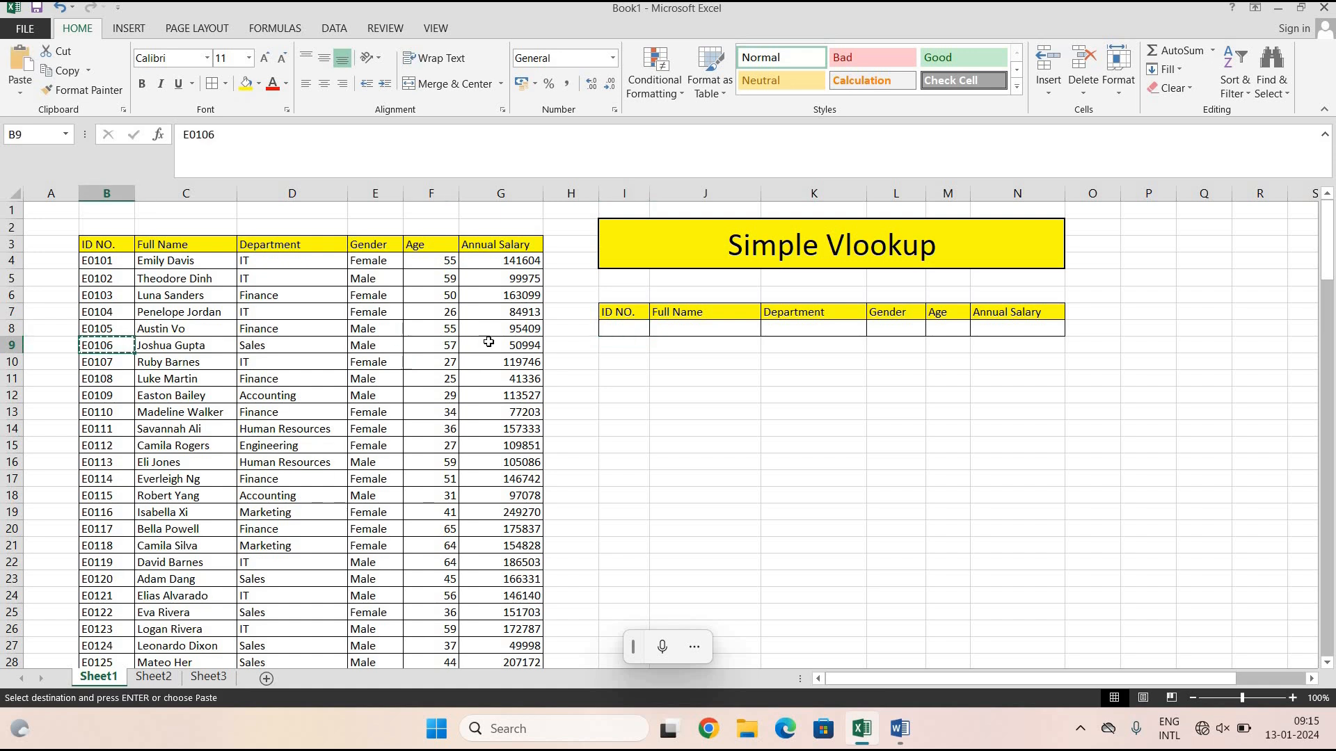
click(617, 329)
key(ctrl+v)
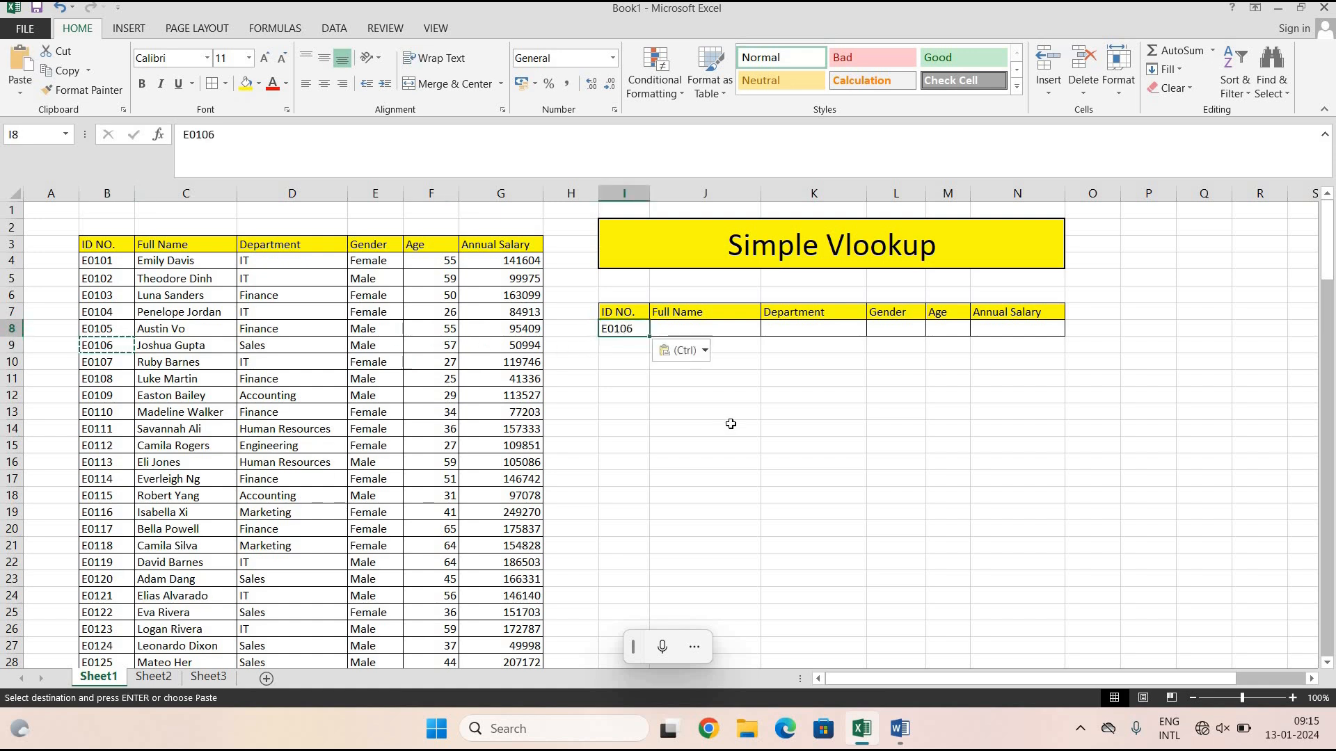
click(730, 423)
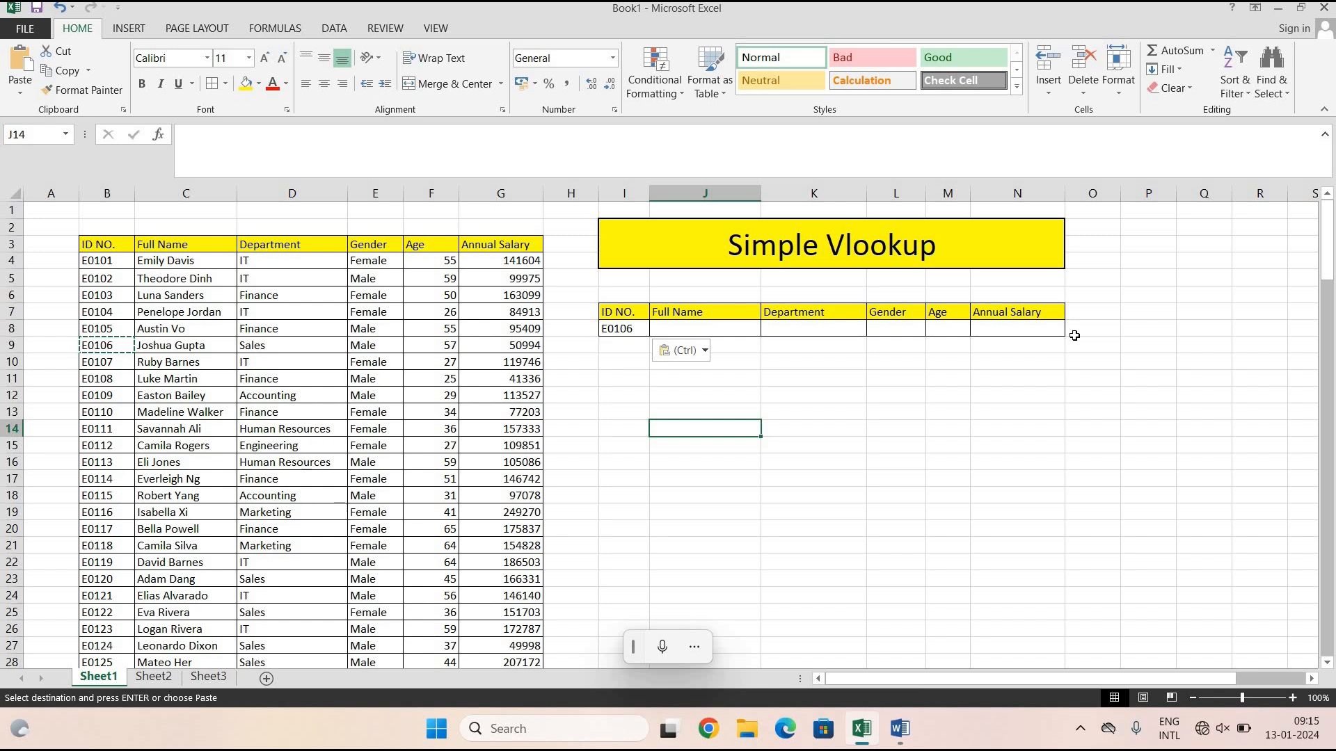
Start a VLOOKUP formula in the Full Name cell J8 with I8 as the lookup value.
click(710, 324)
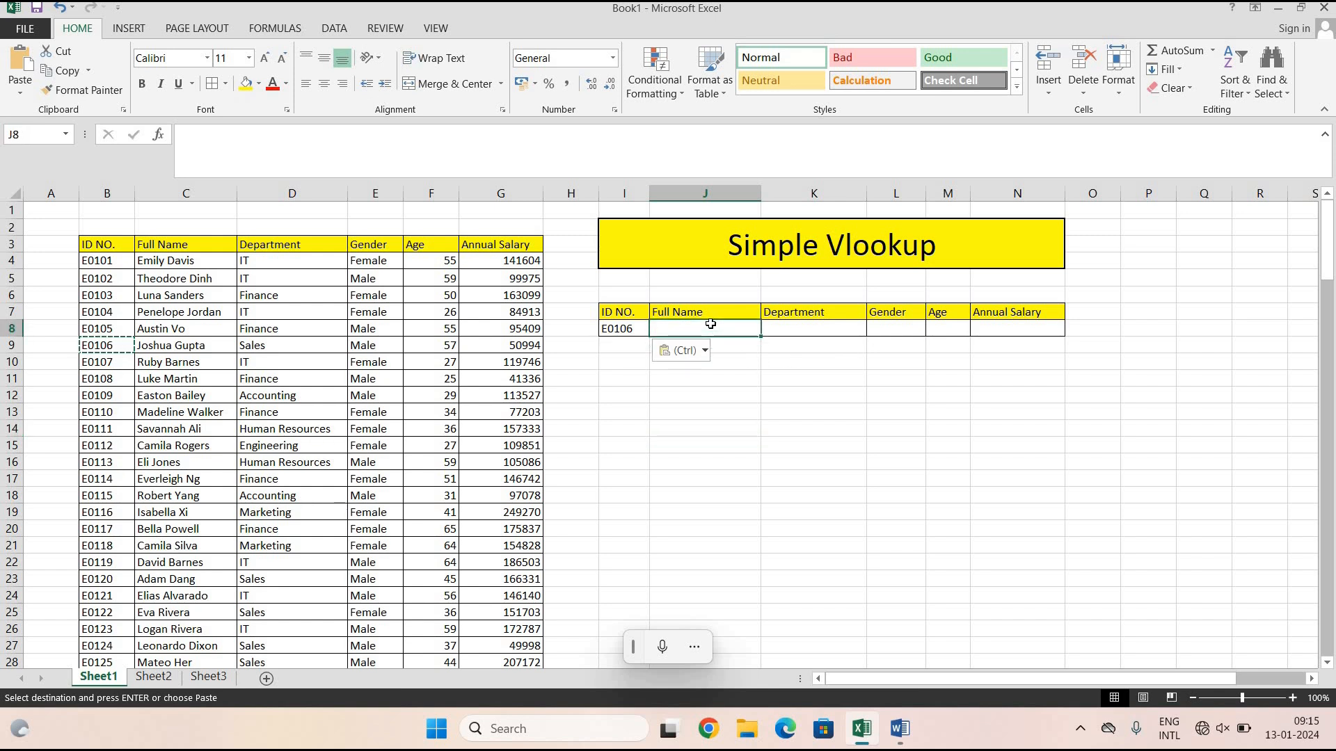
text(=)
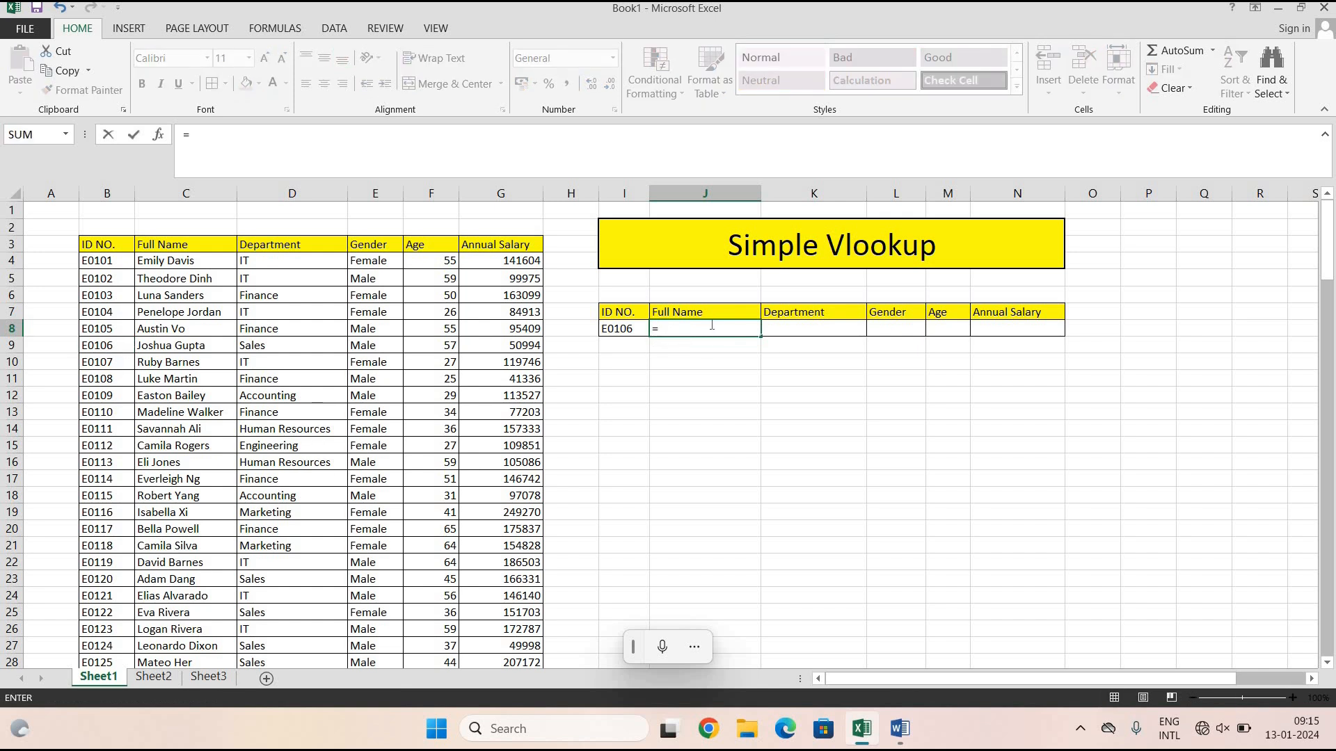
text(vloo)
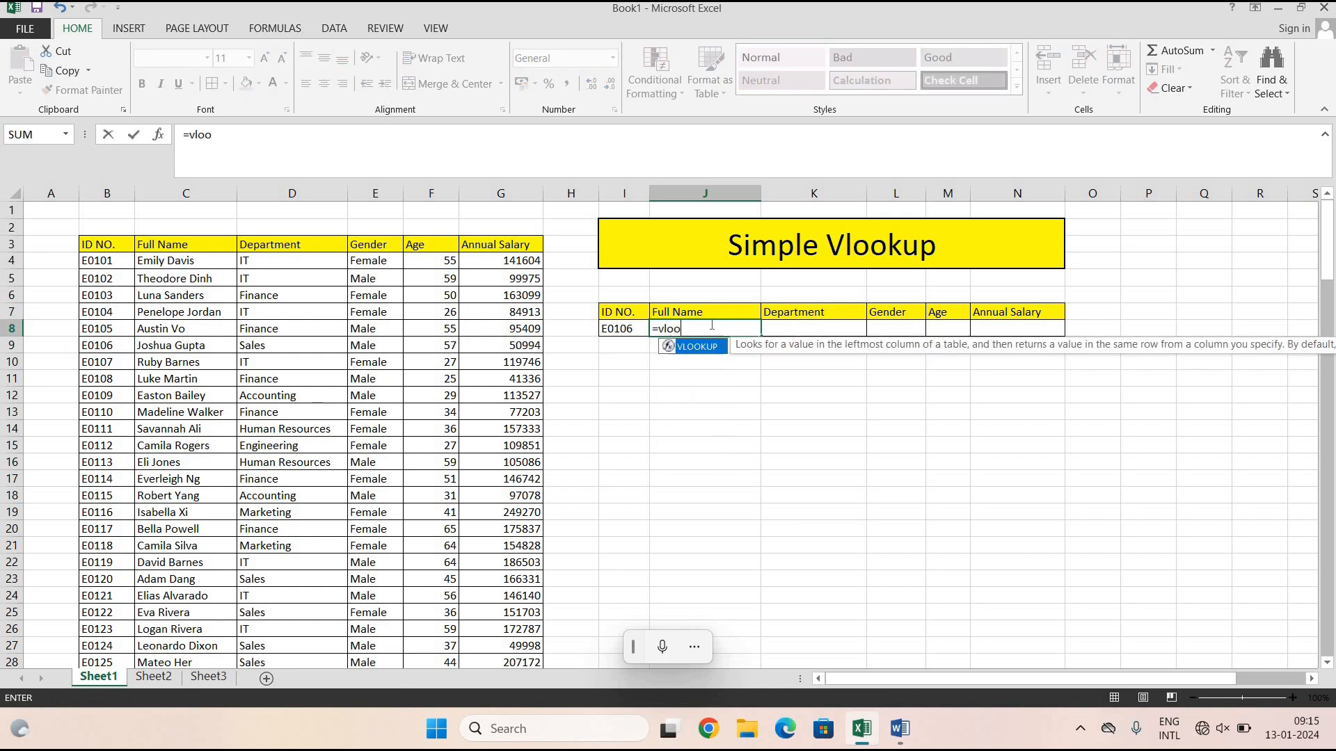
text(kup()
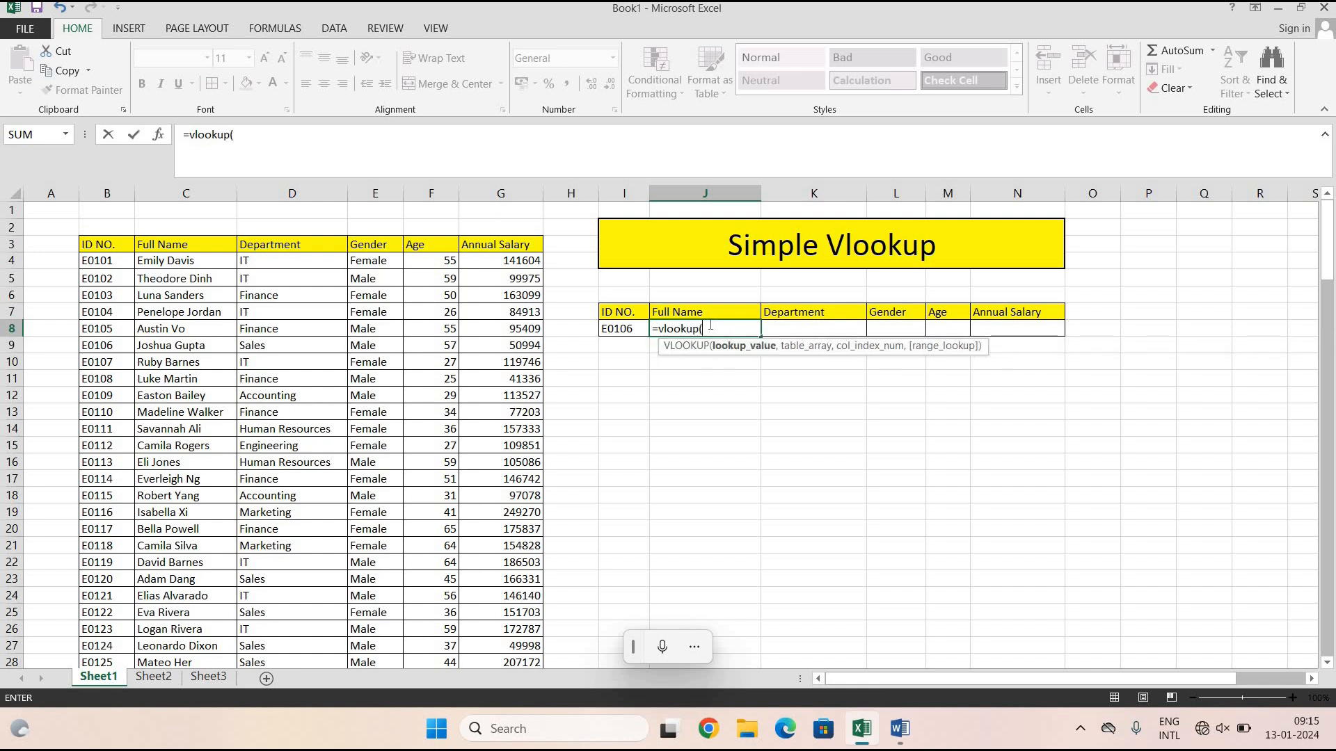
click(616, 331)
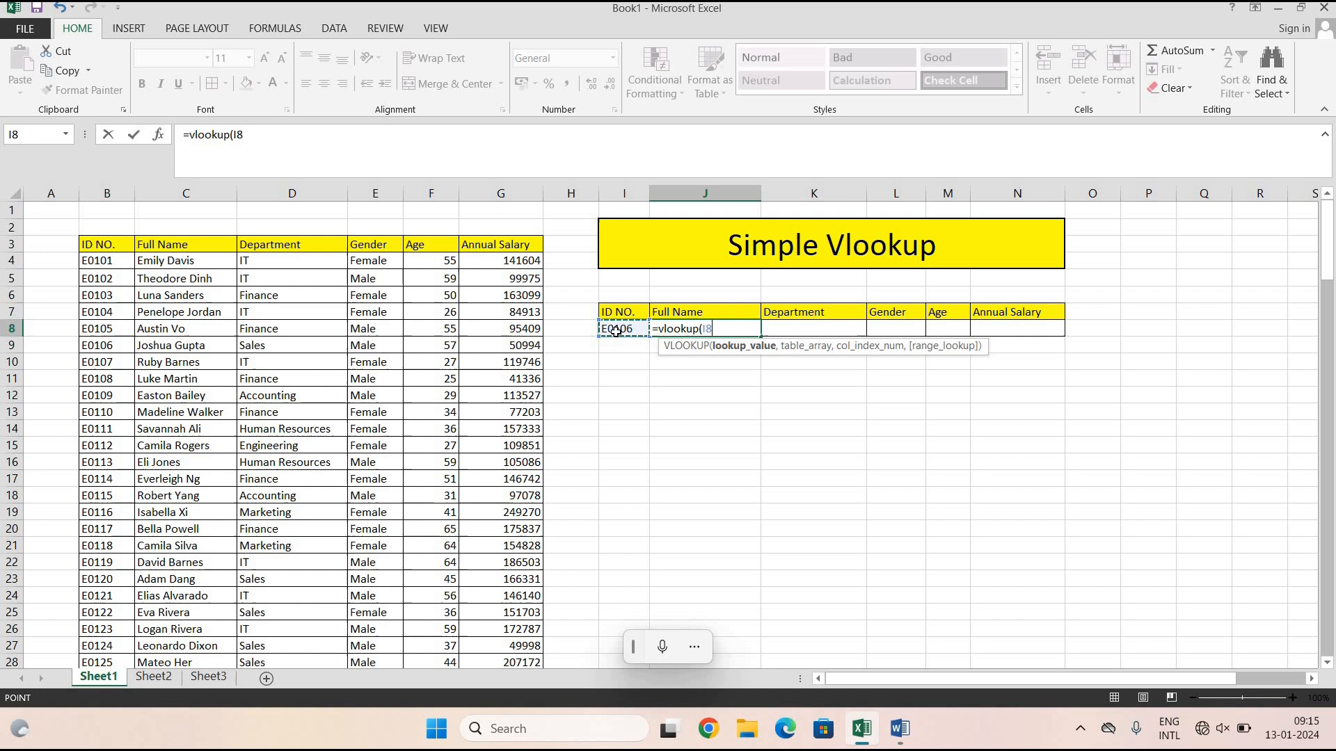
text(,)
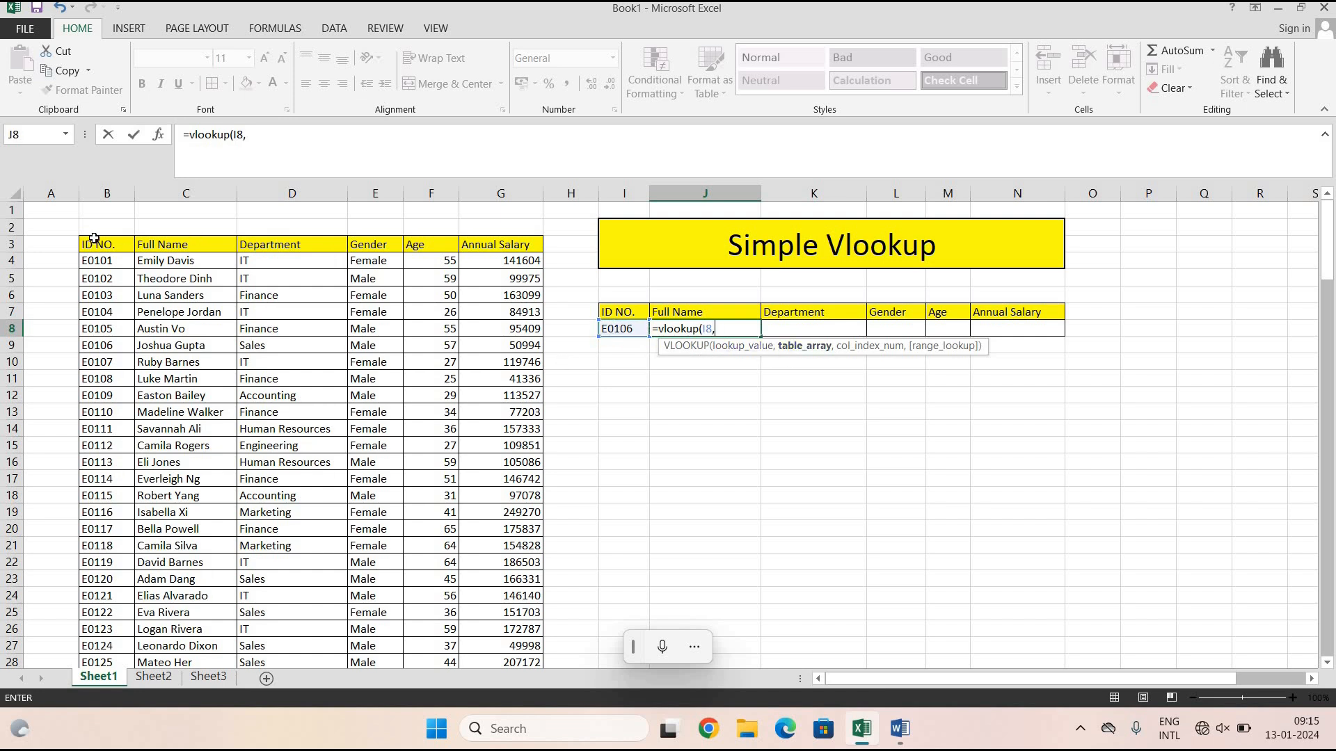
Complete the J8 formula with table range B3:G151, column index 2 and exact match 0.
click(96, 246)
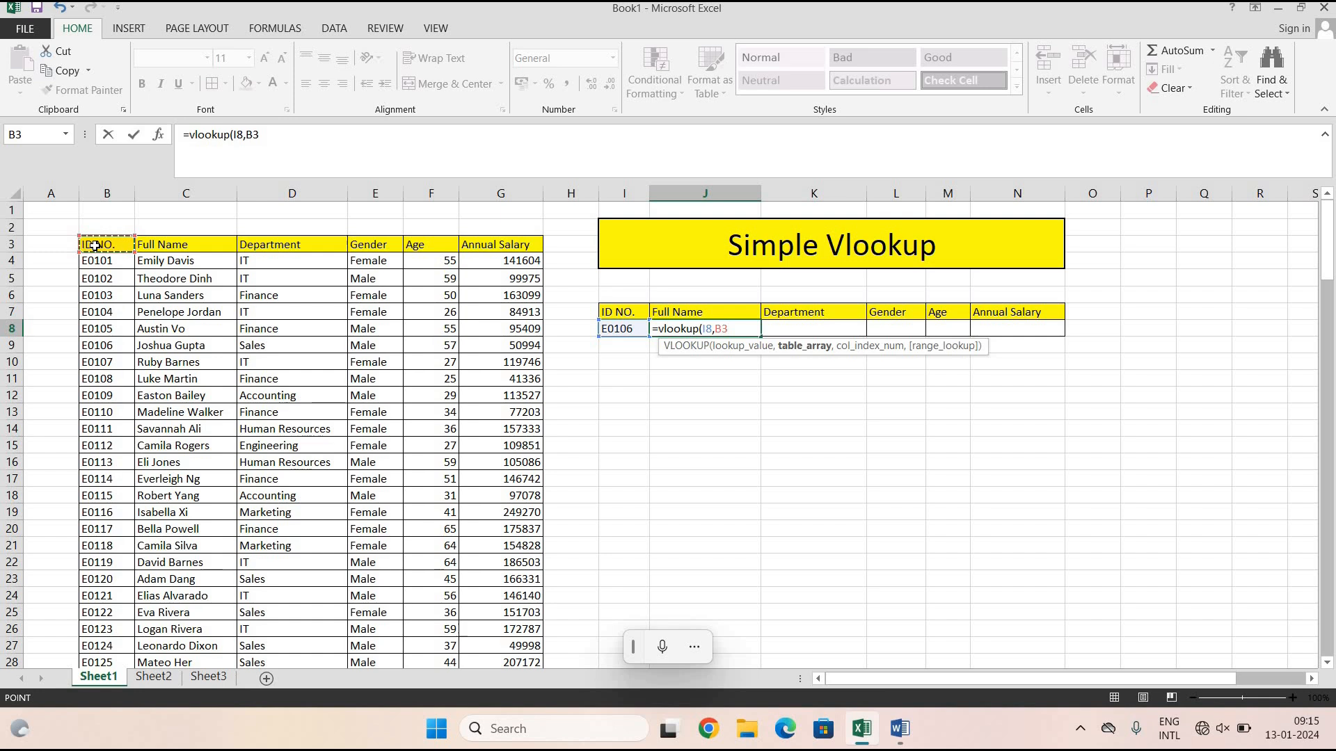
key(ctrl+shift+Right)
key(ctrl+shift+Down)
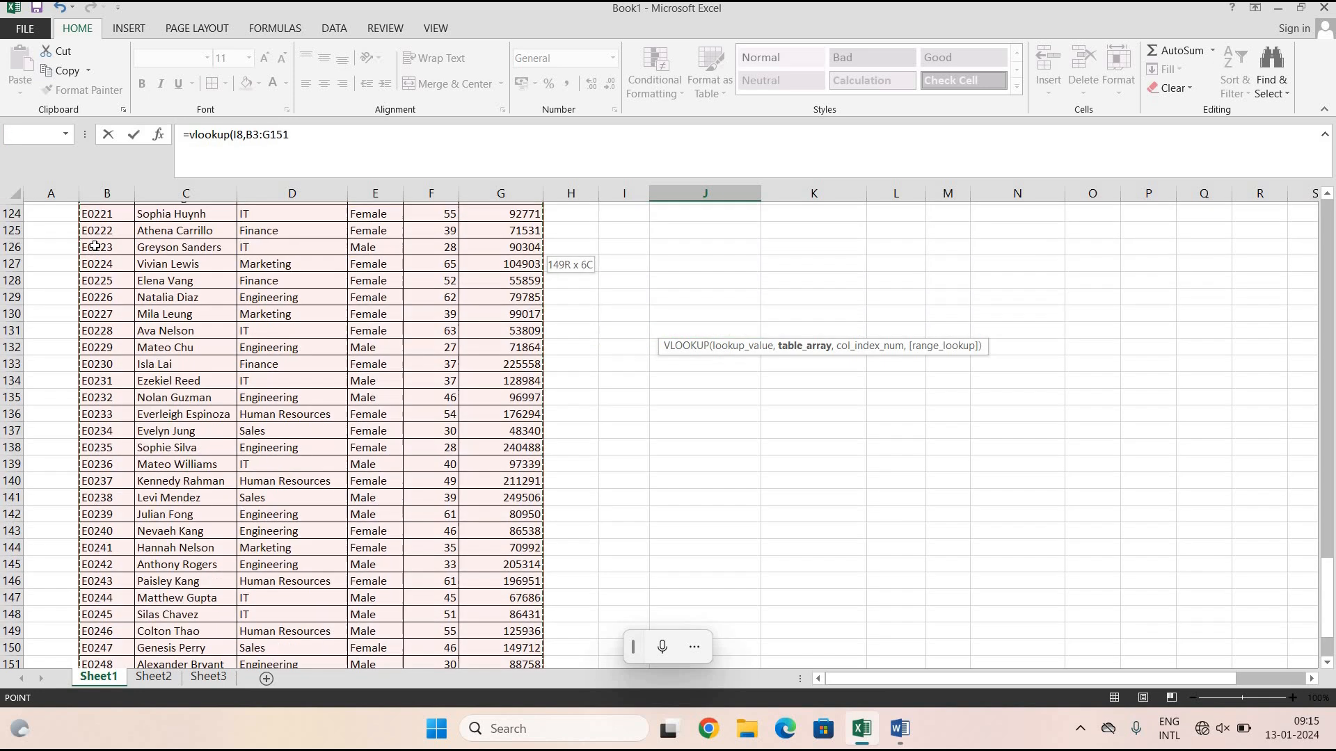
scroll(940, 331, up, 1)
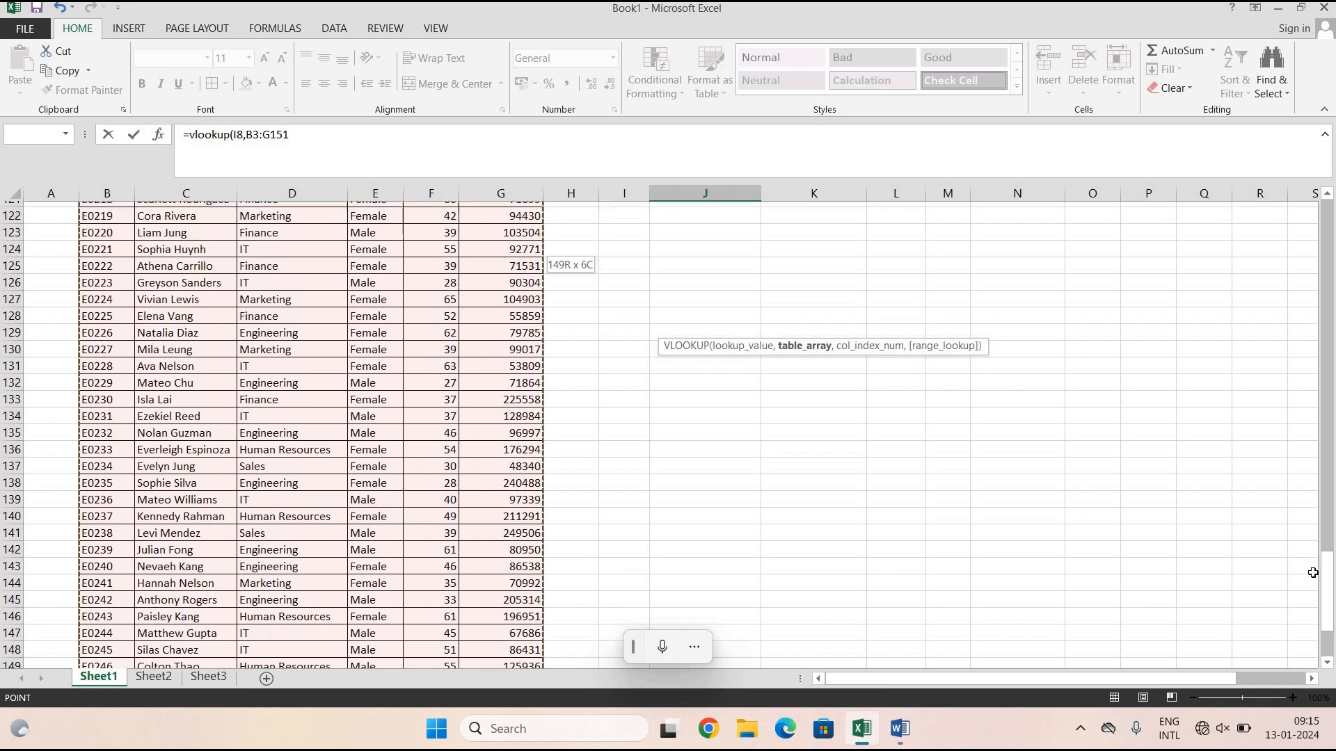
click(1326, 287)
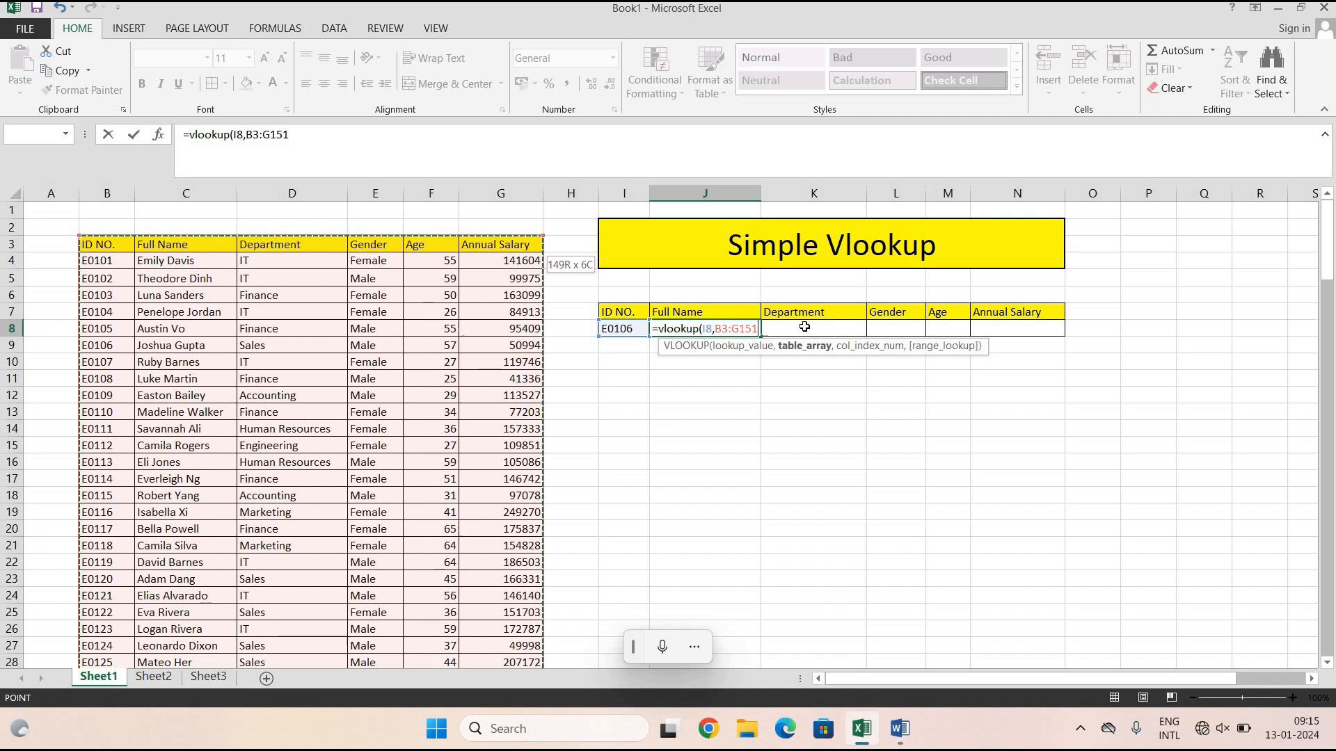
text(,2)
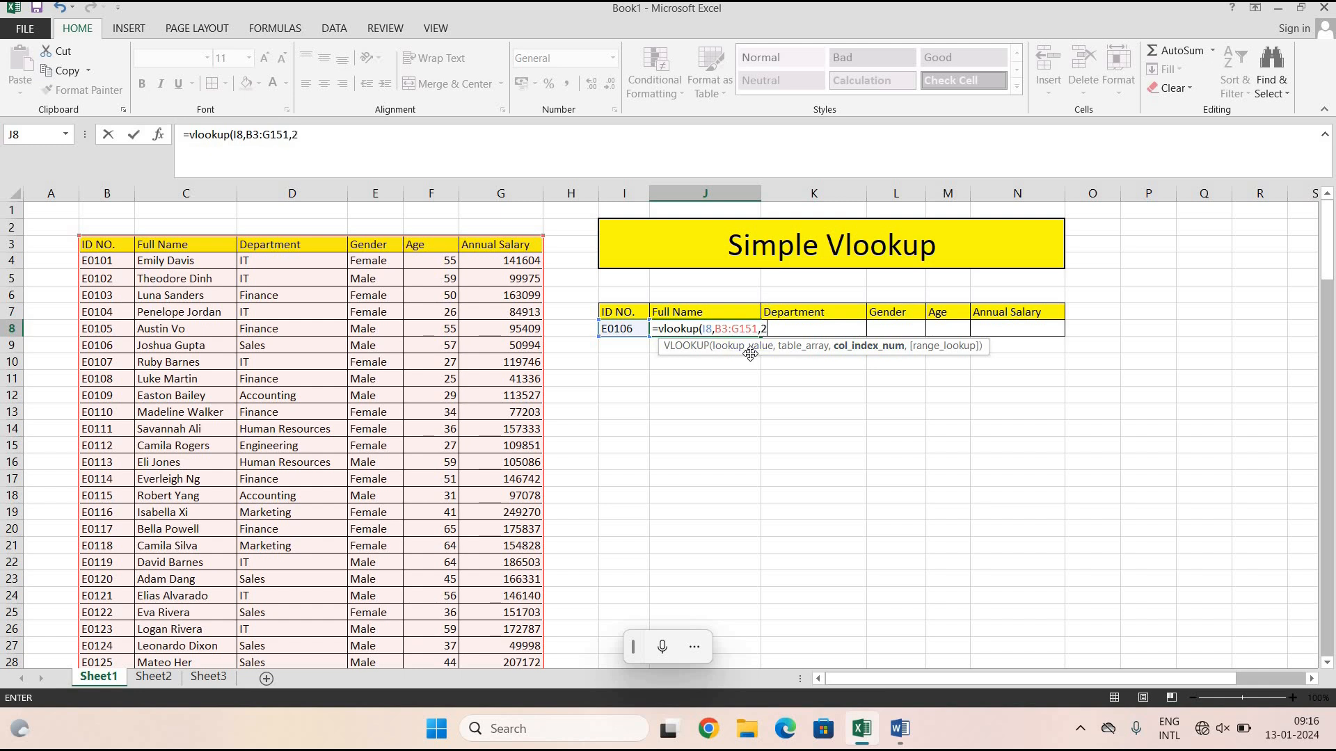
text(,)
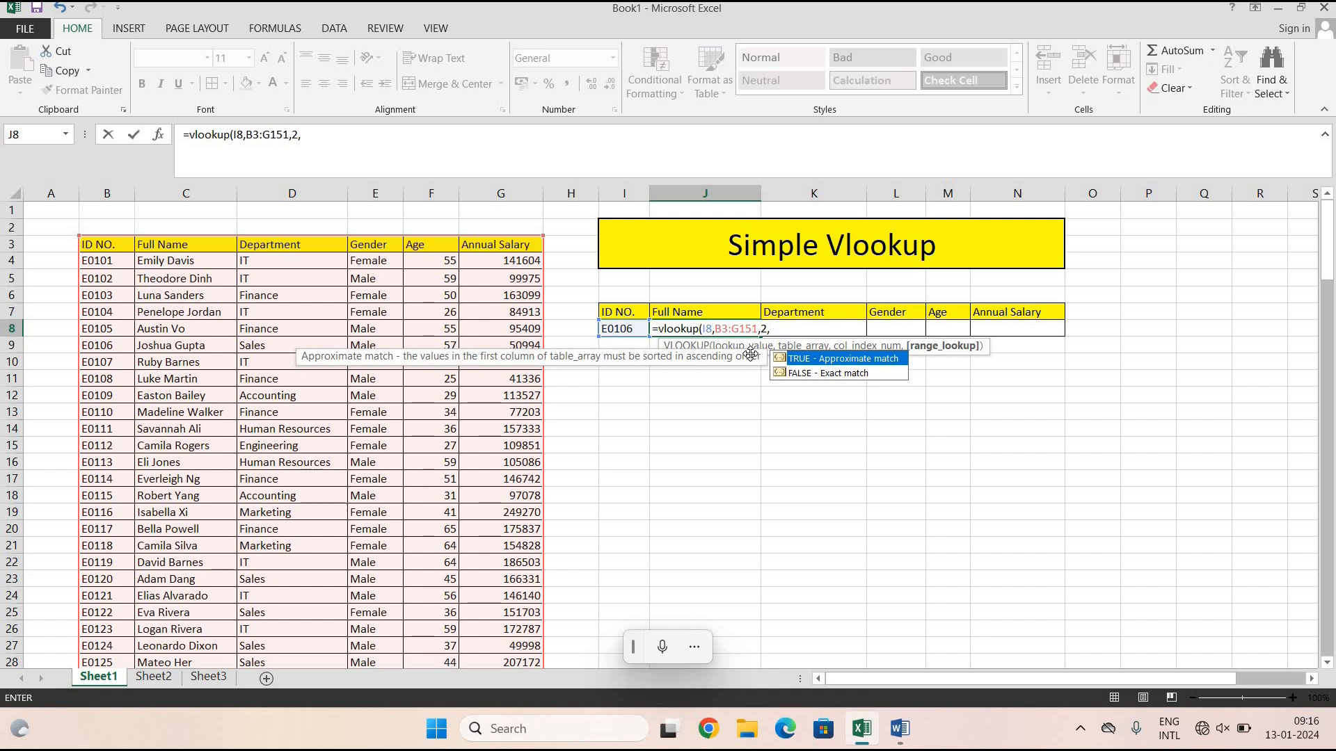
text(0))
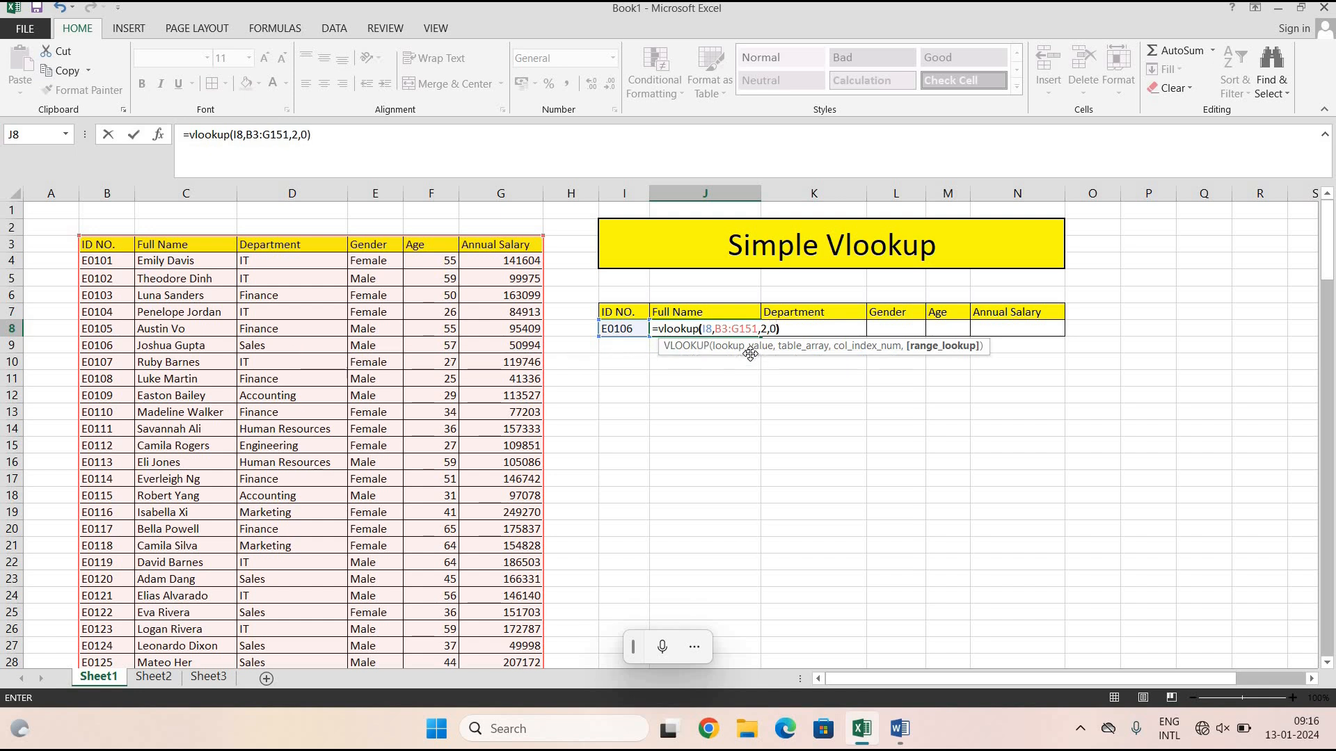
key(Return)
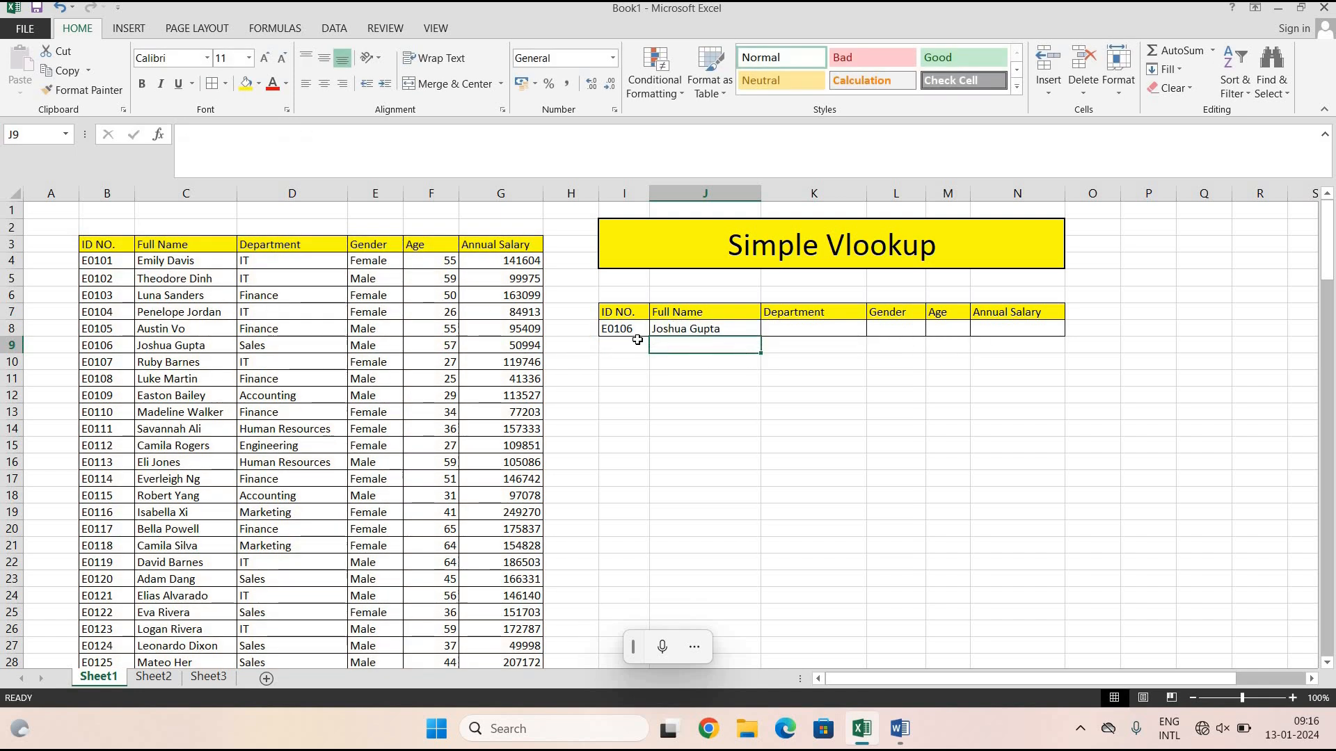
Try to fill the VLOOKUP formula from J8 across K8:N8, and clear the filled cells.
click(740, 325)
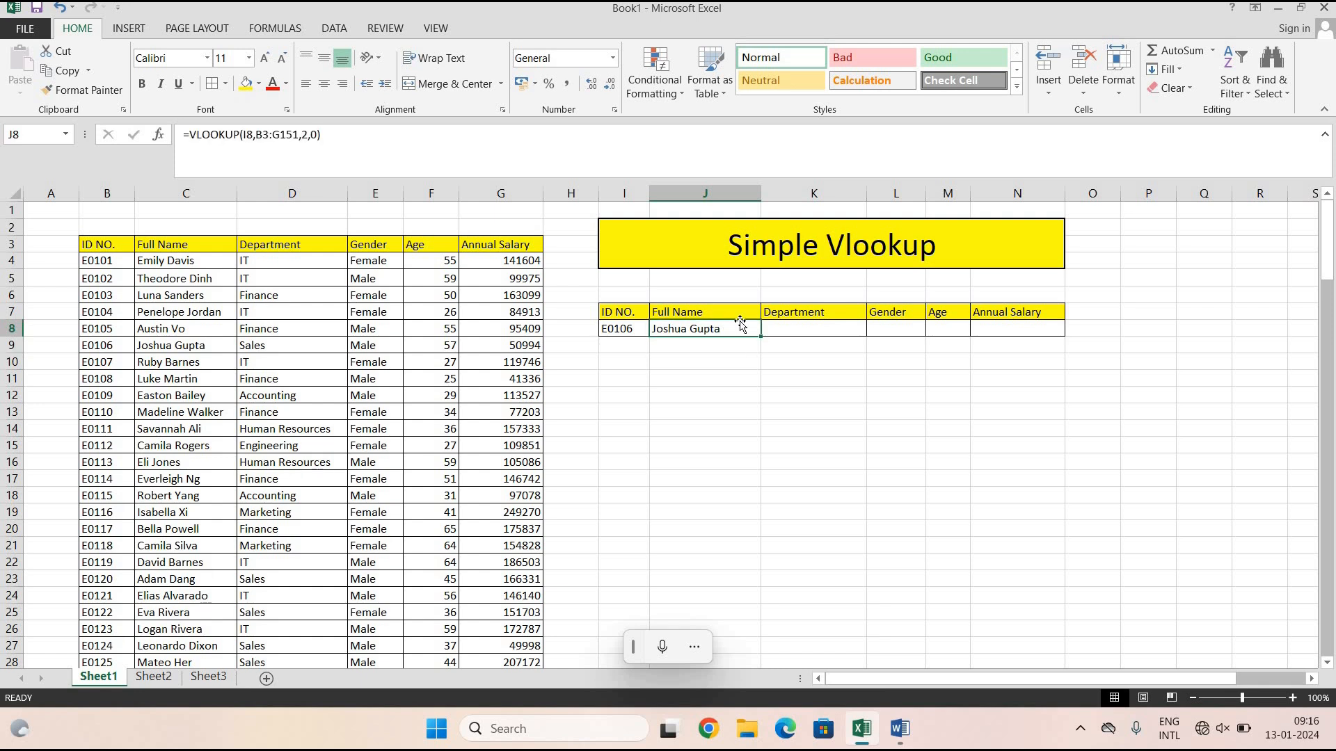
drag(762, 336, 1031, 343)
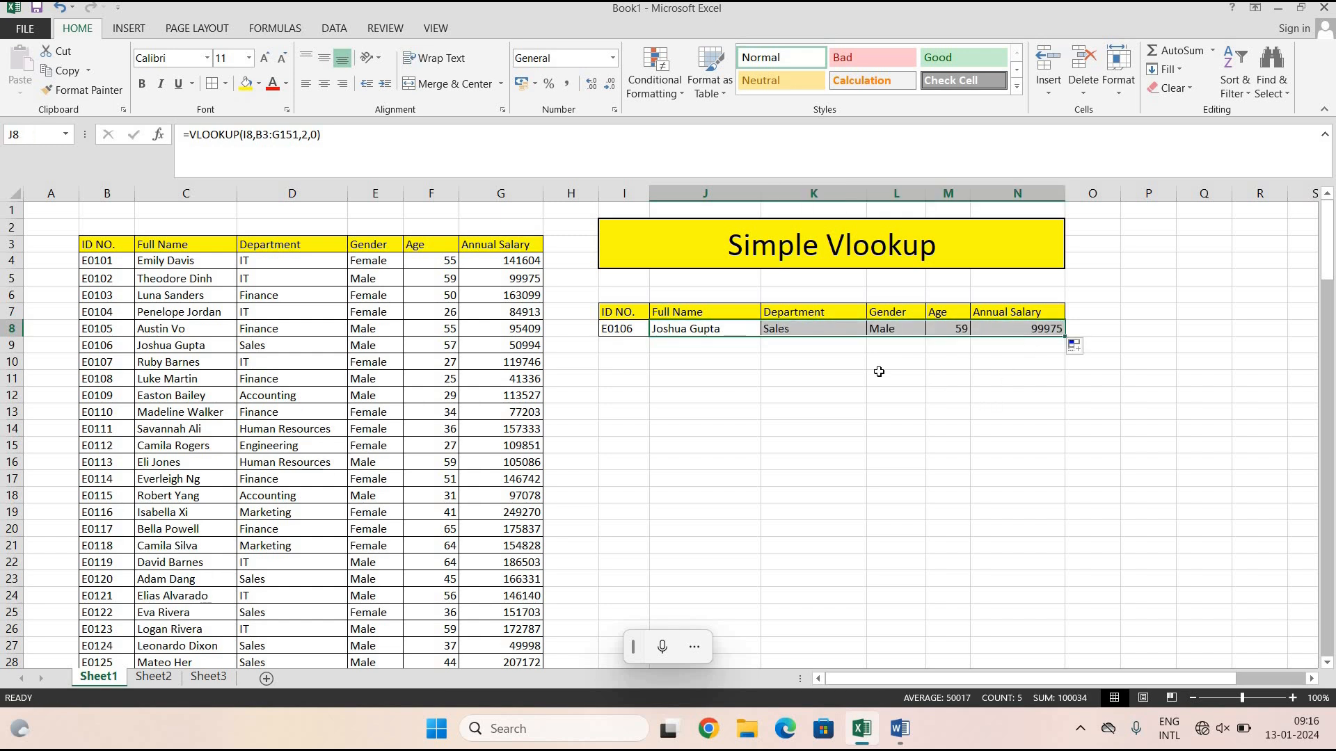
click(793, 333)
drag(965, 338, 1038, 331)
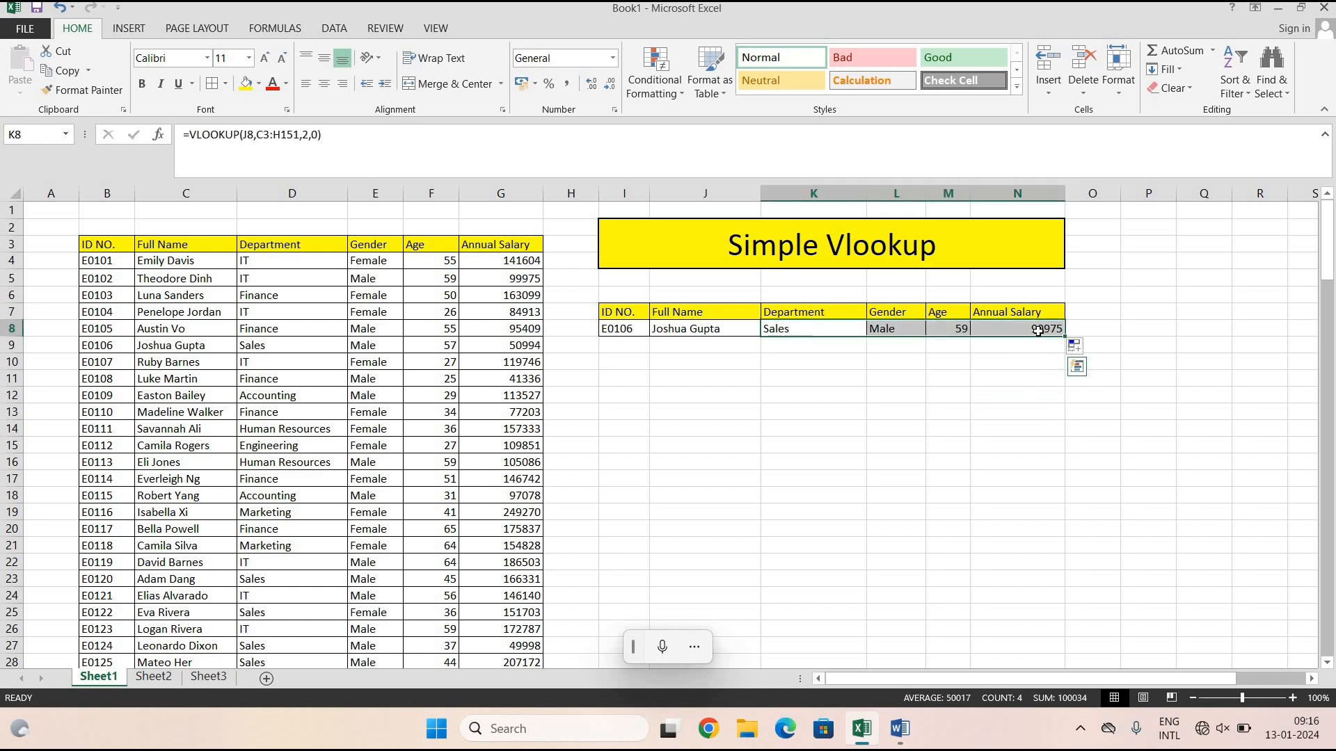
key(Delete)
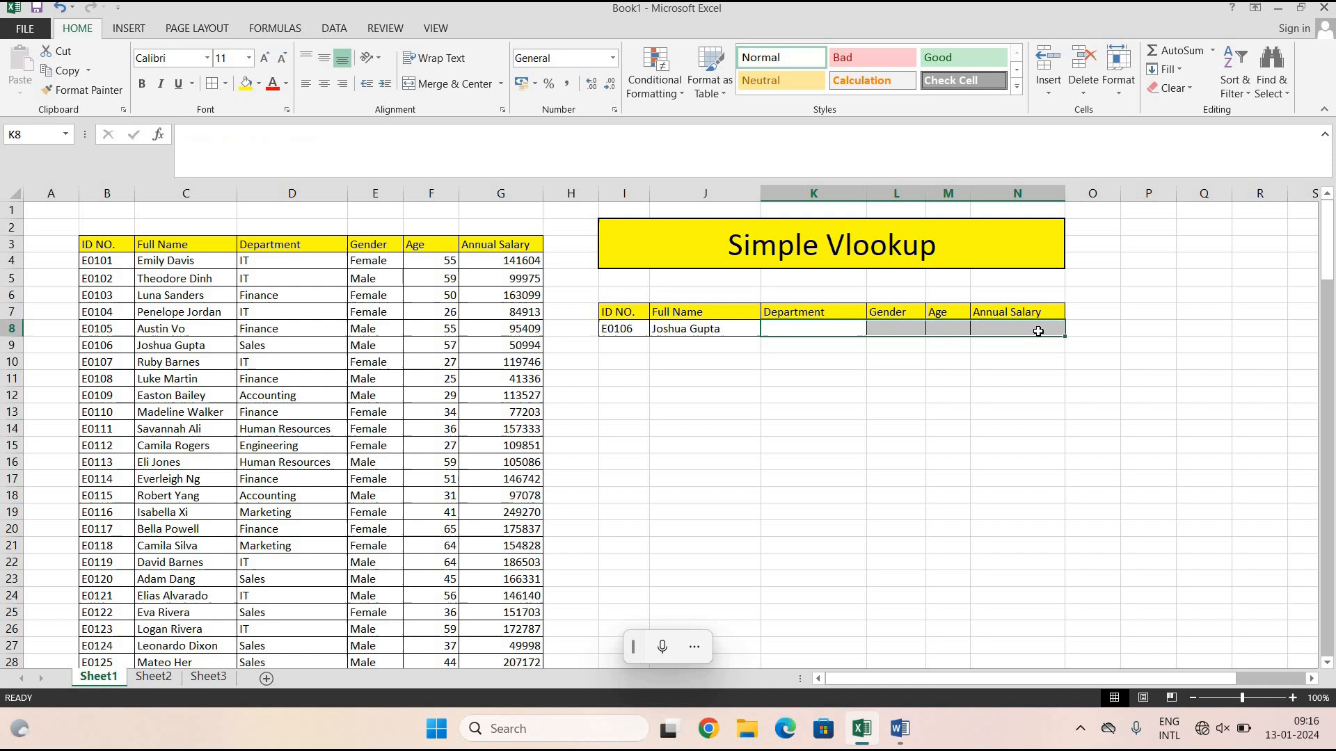
click(1017, 410)
Start a VLOOKUP formula in the Department cell K8 with I8 as the lookup value.
click(709, 337)
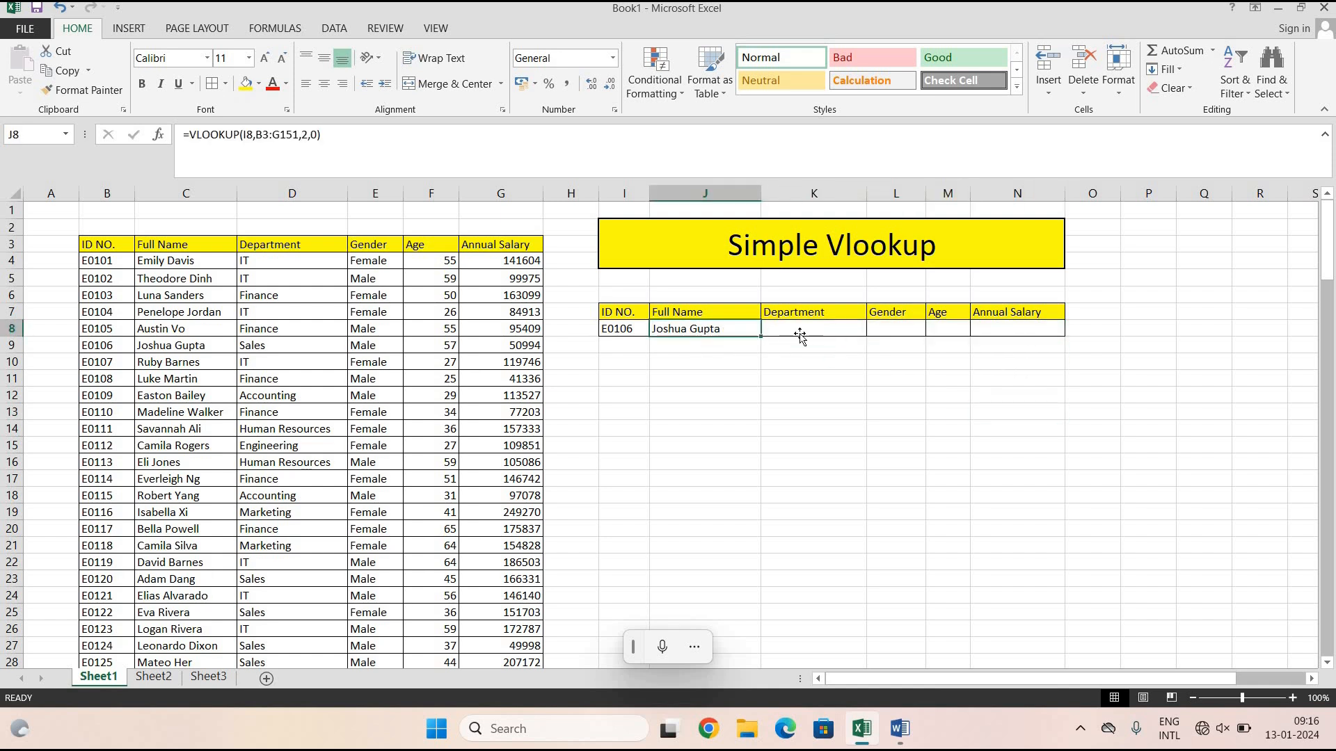
click(800, 336)
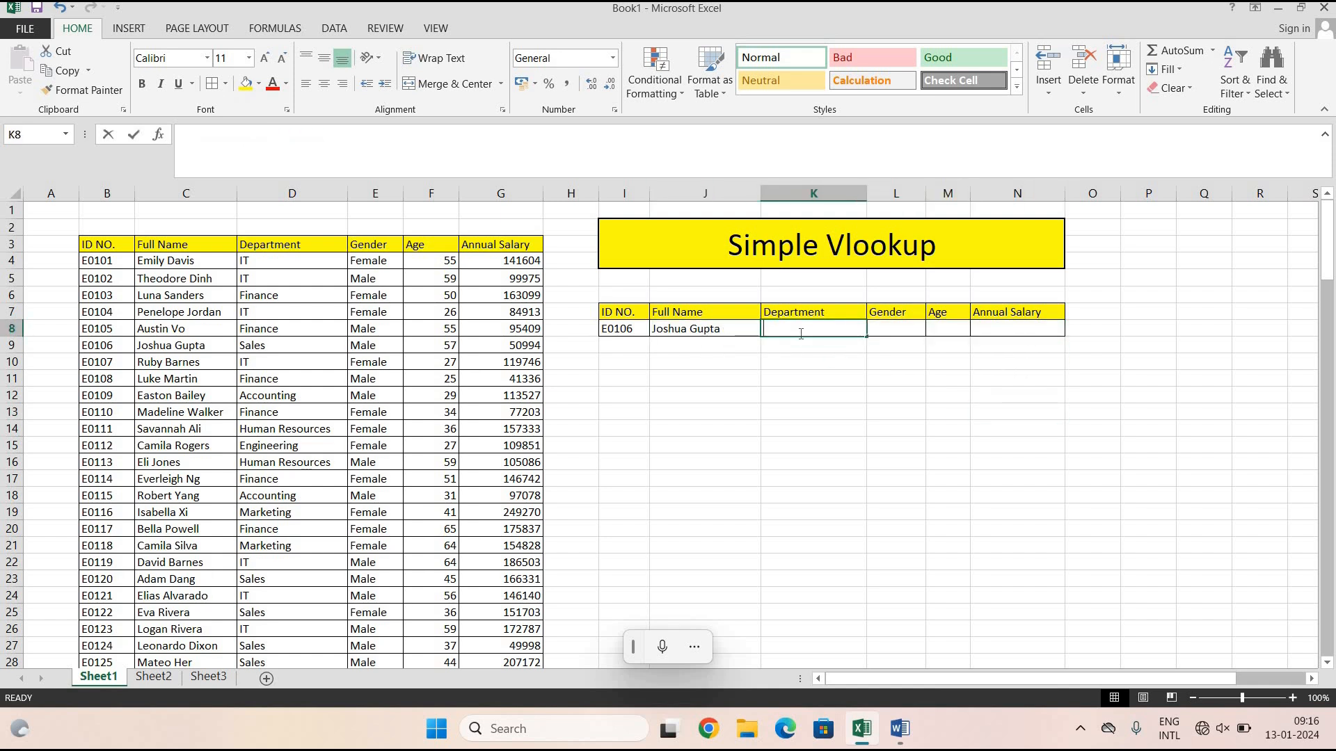
text(=v)
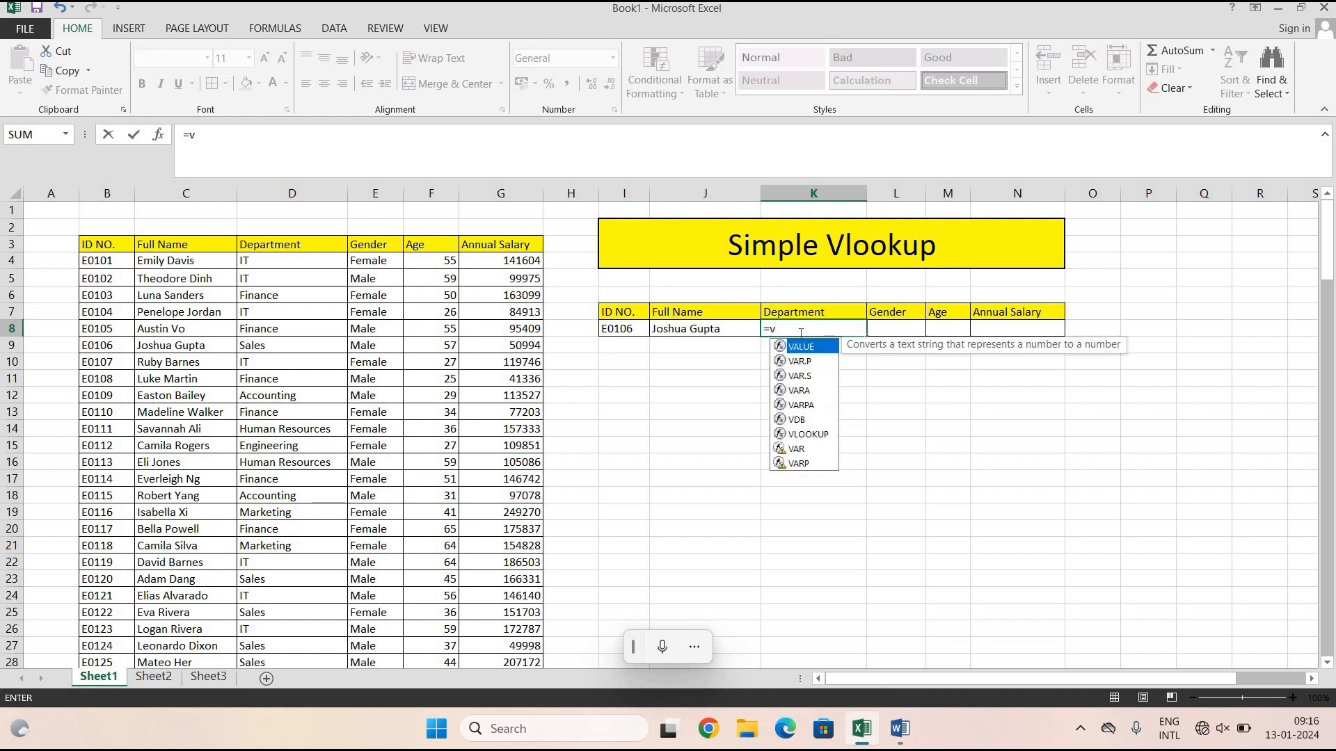
text(look)
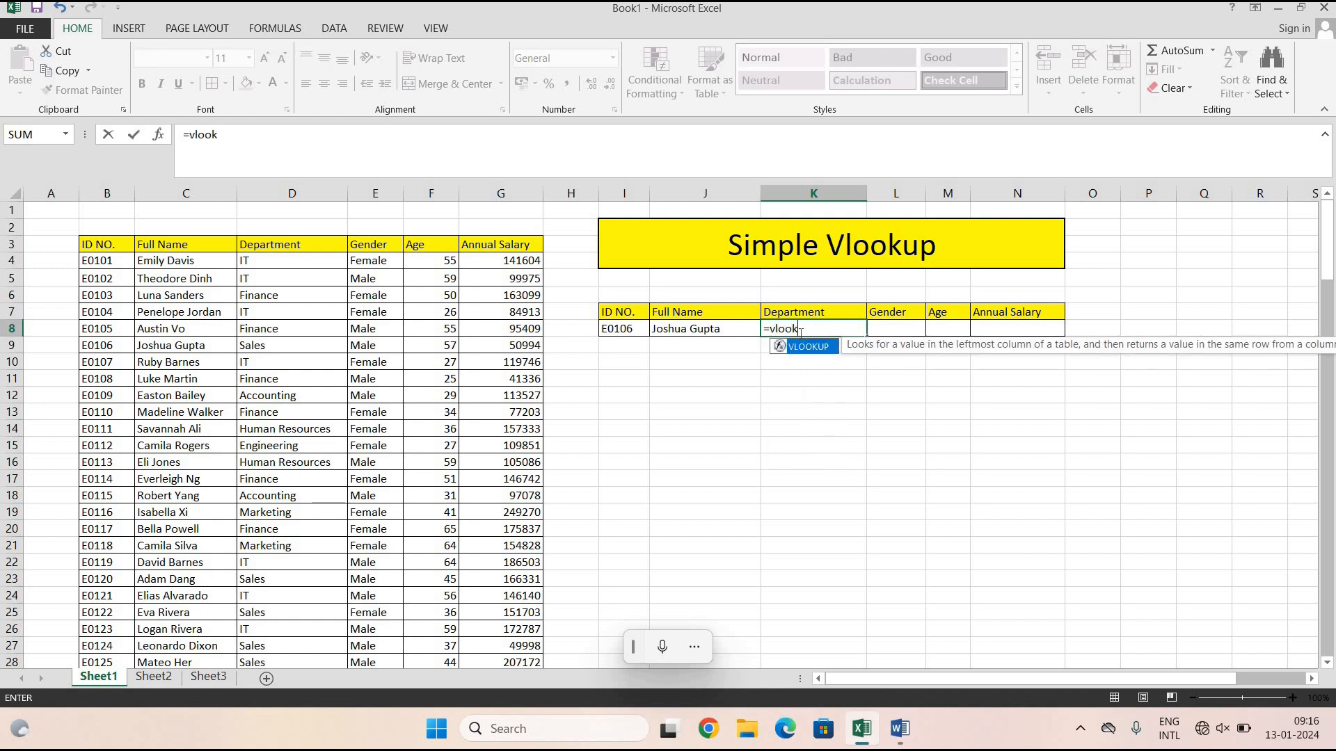
text(up()
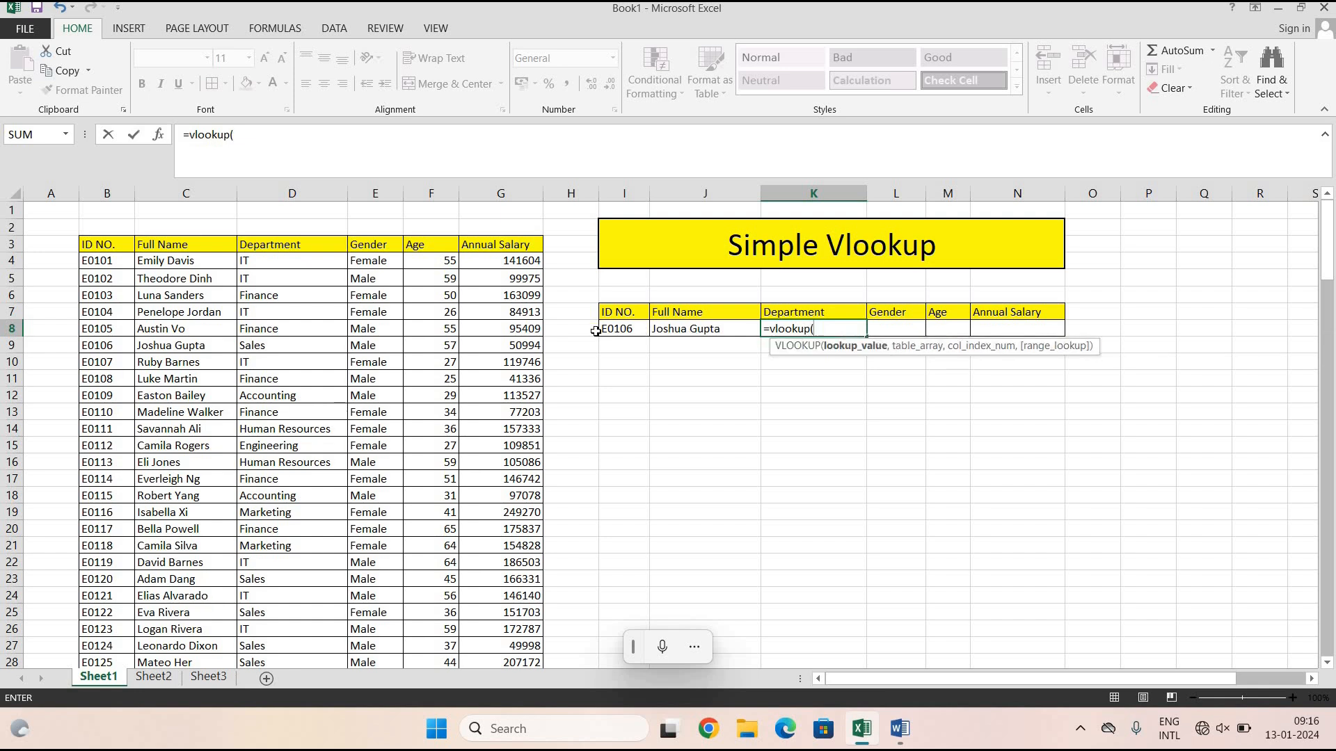
click(611, 331)
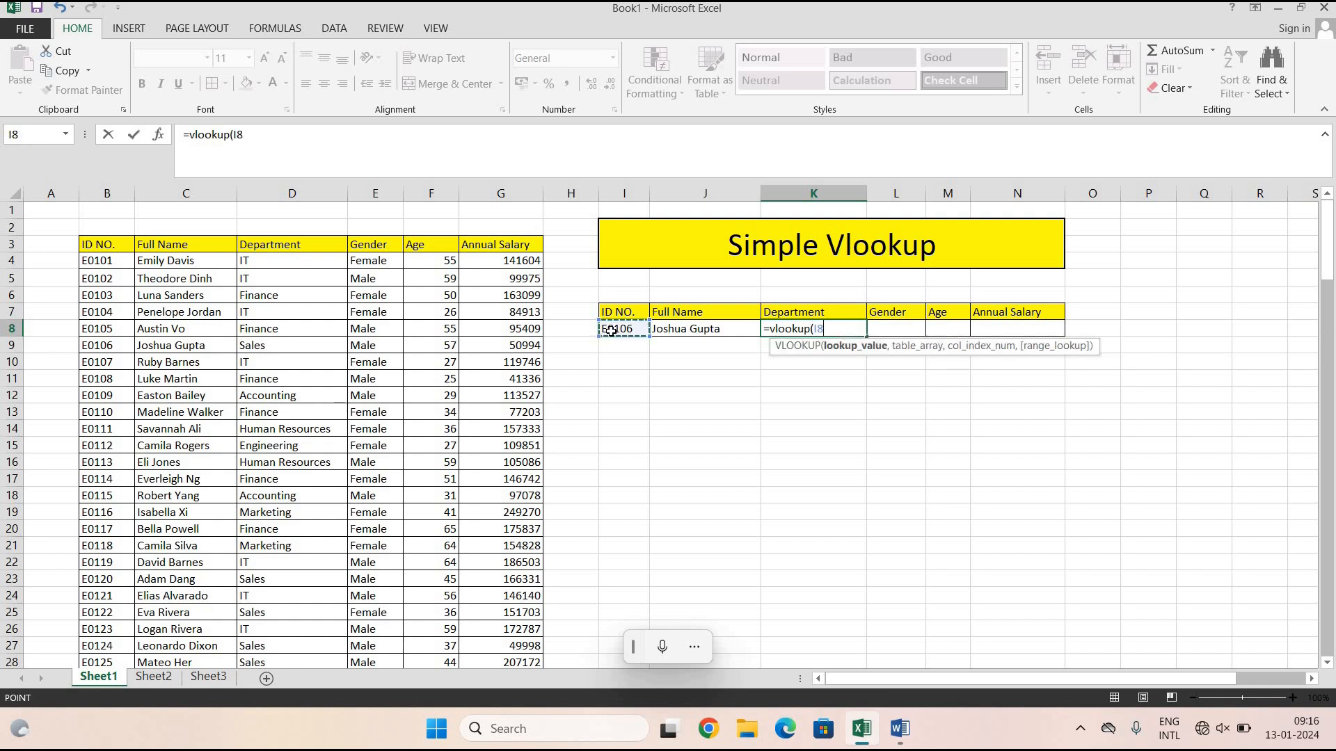
text(,)
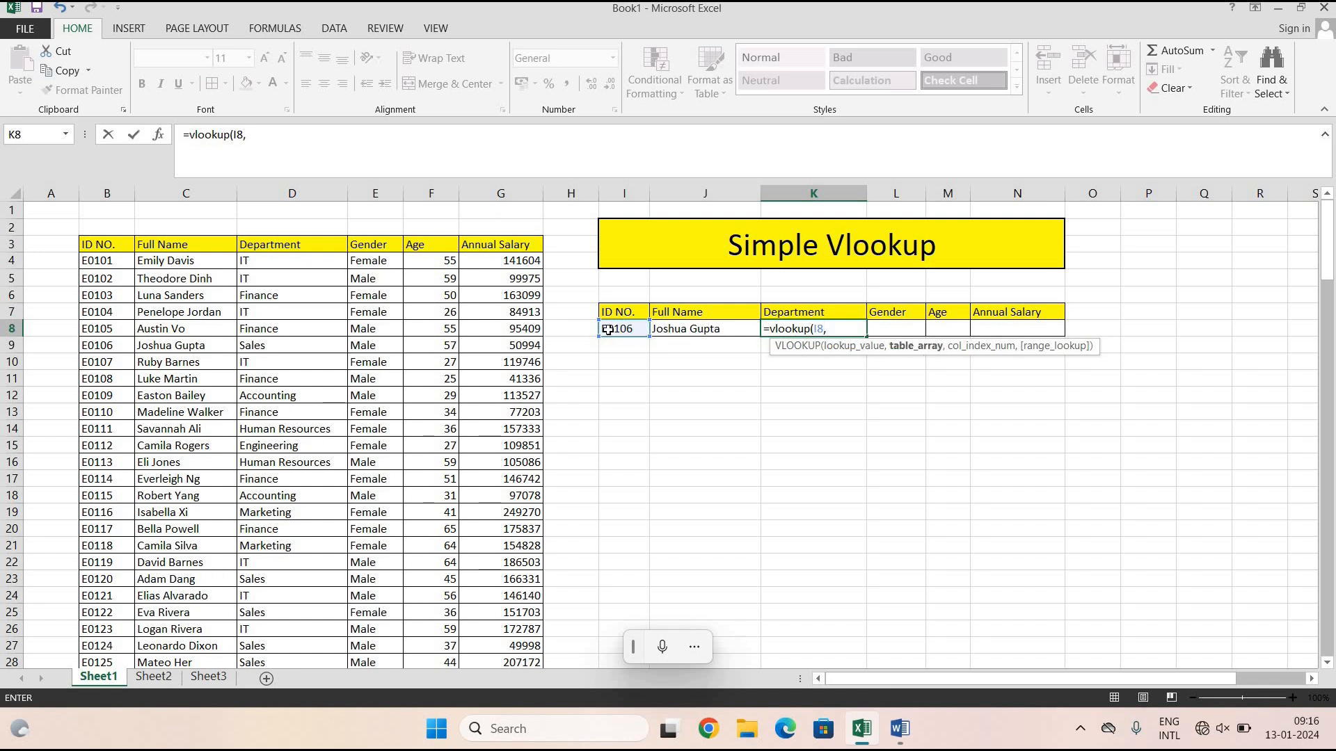
Complete the K8 formula with table range B3:G151, column index 3 and exact match 0.
click(94, 243)
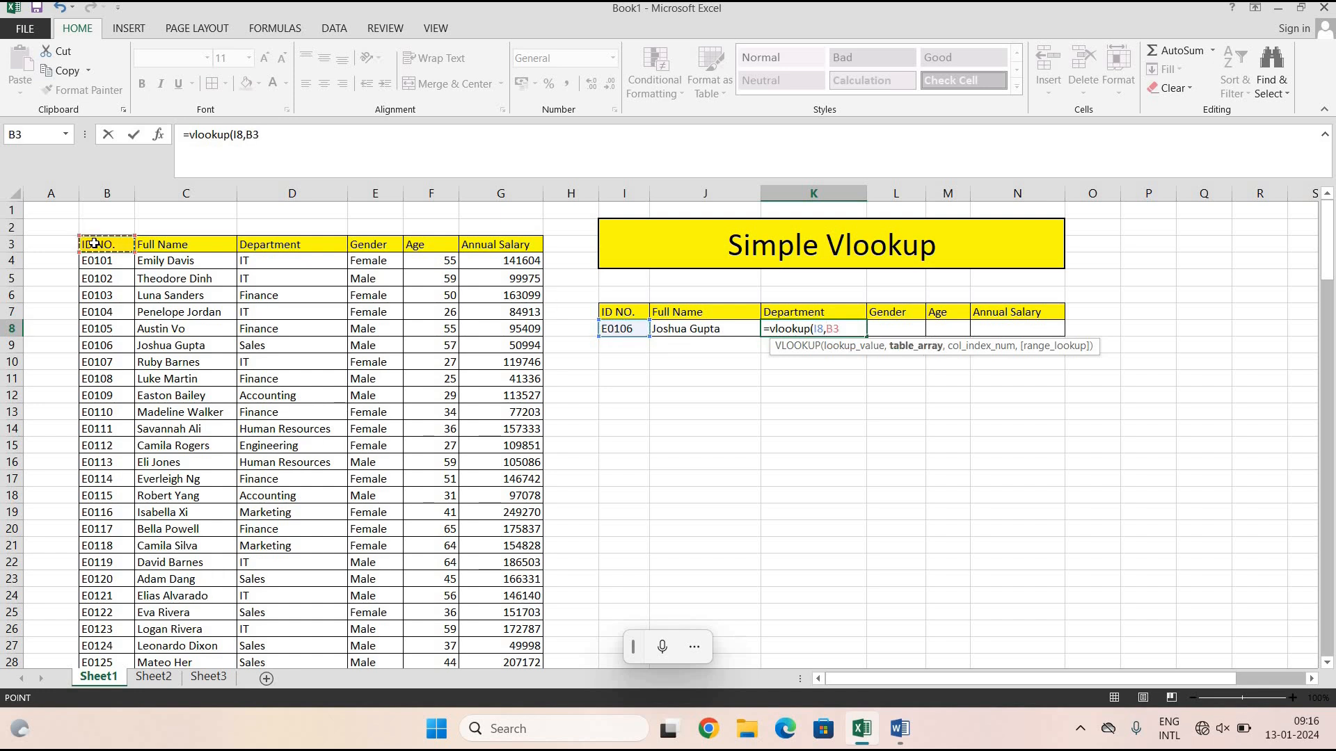
key(ctrl+shift+Right)
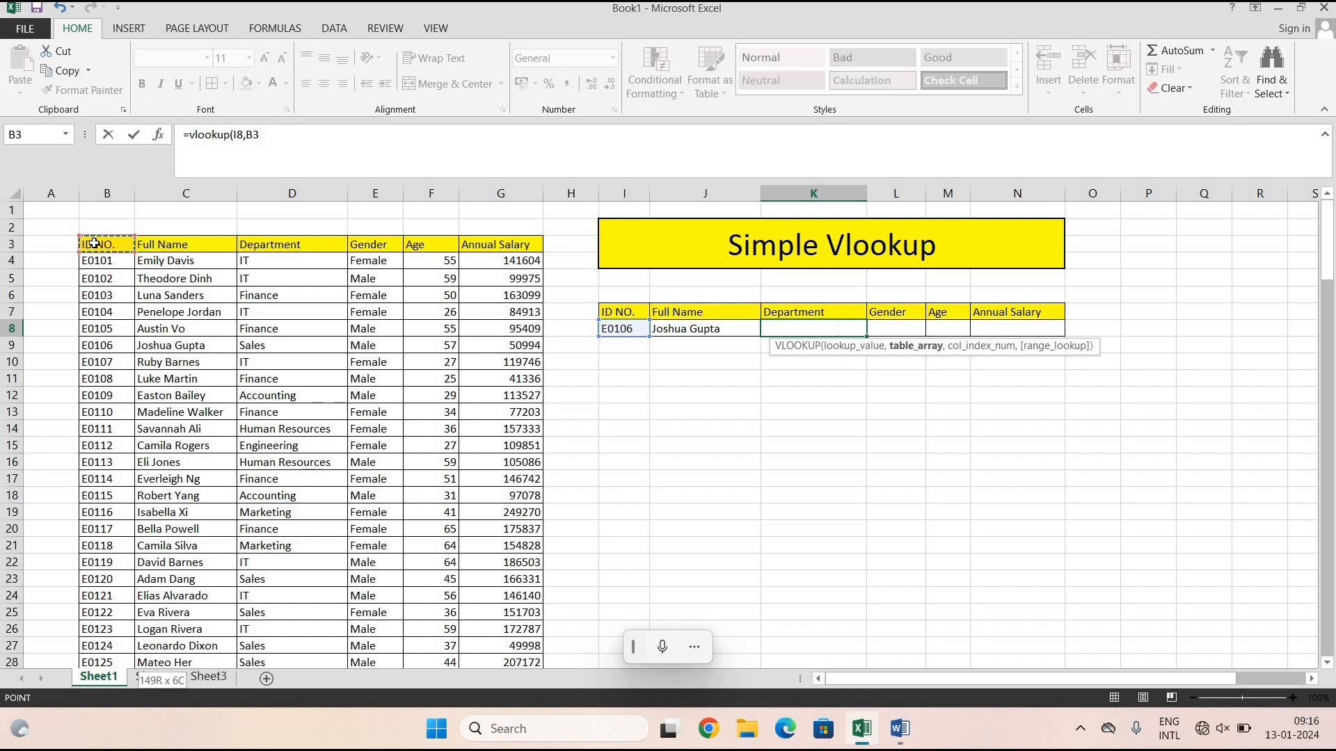
key(ctrl+shift+Down)
drag(1328, 583, 1329, 224)
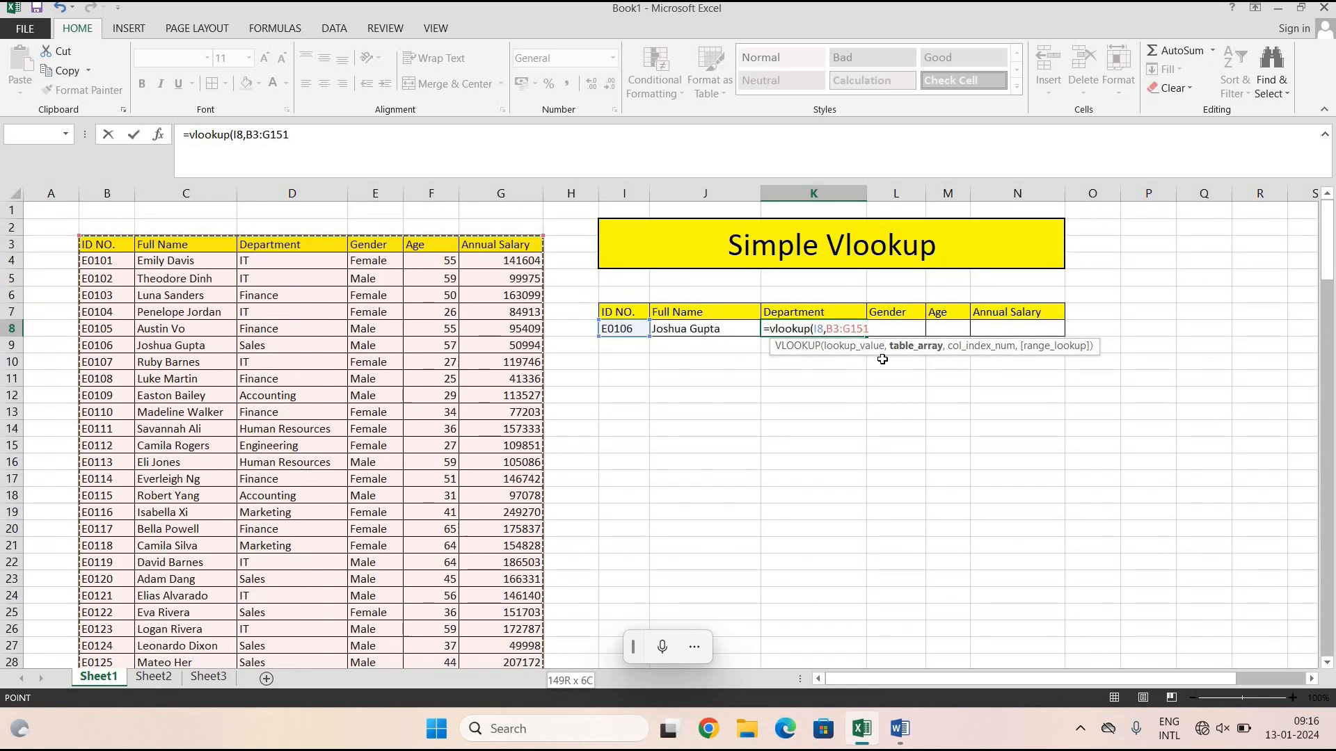
text(,)
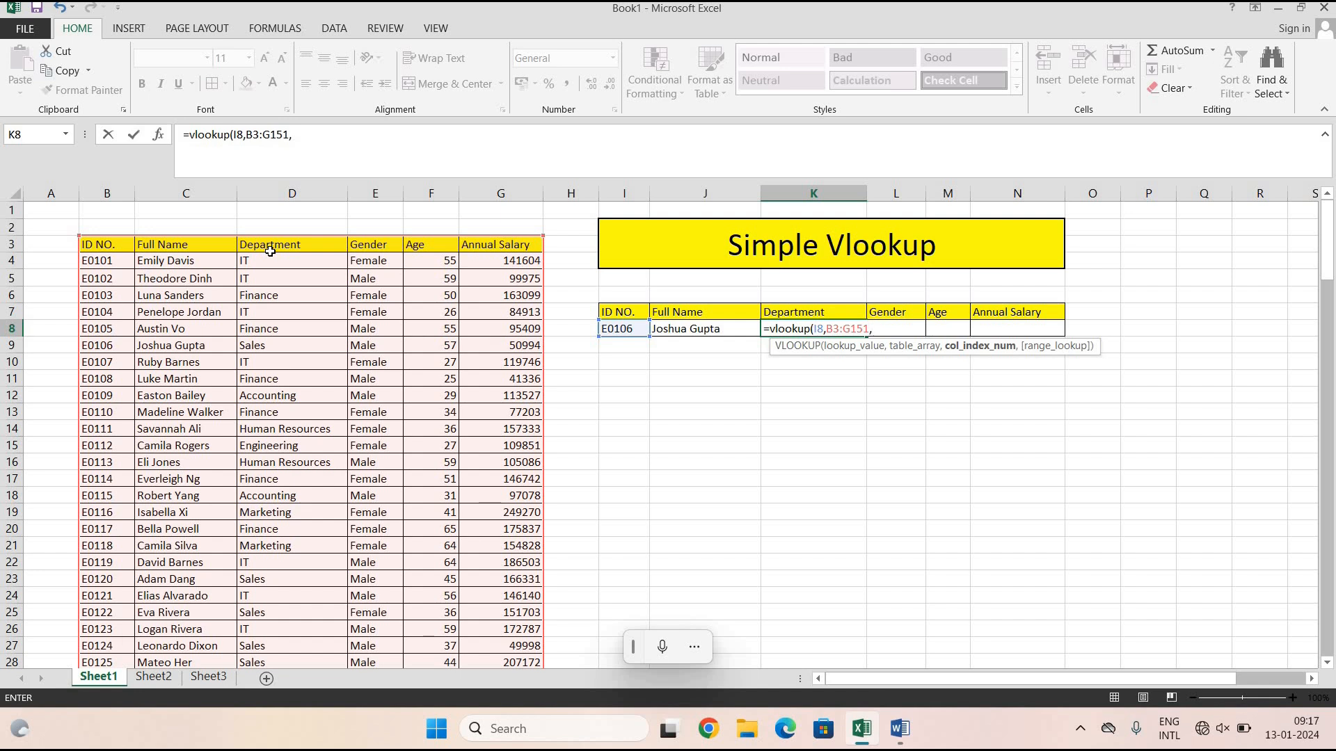
text(3,)
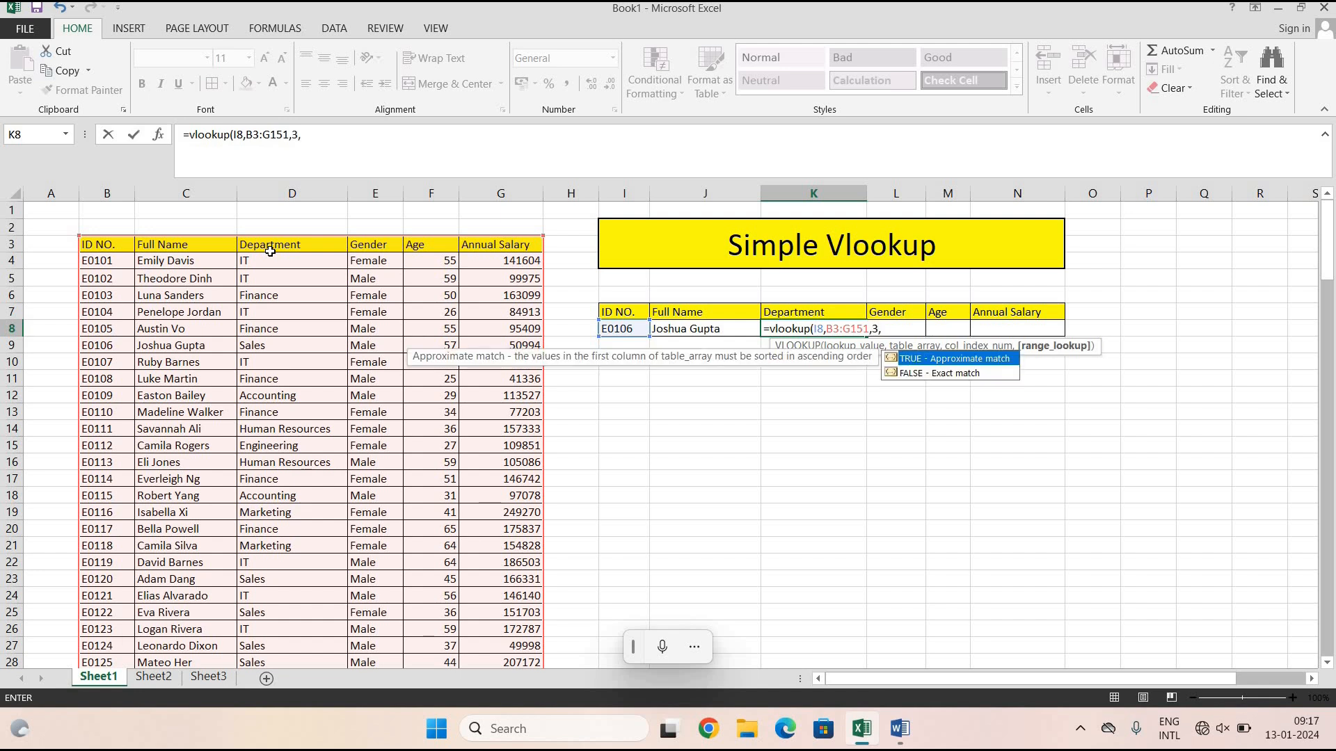
text(0)
key(Return)
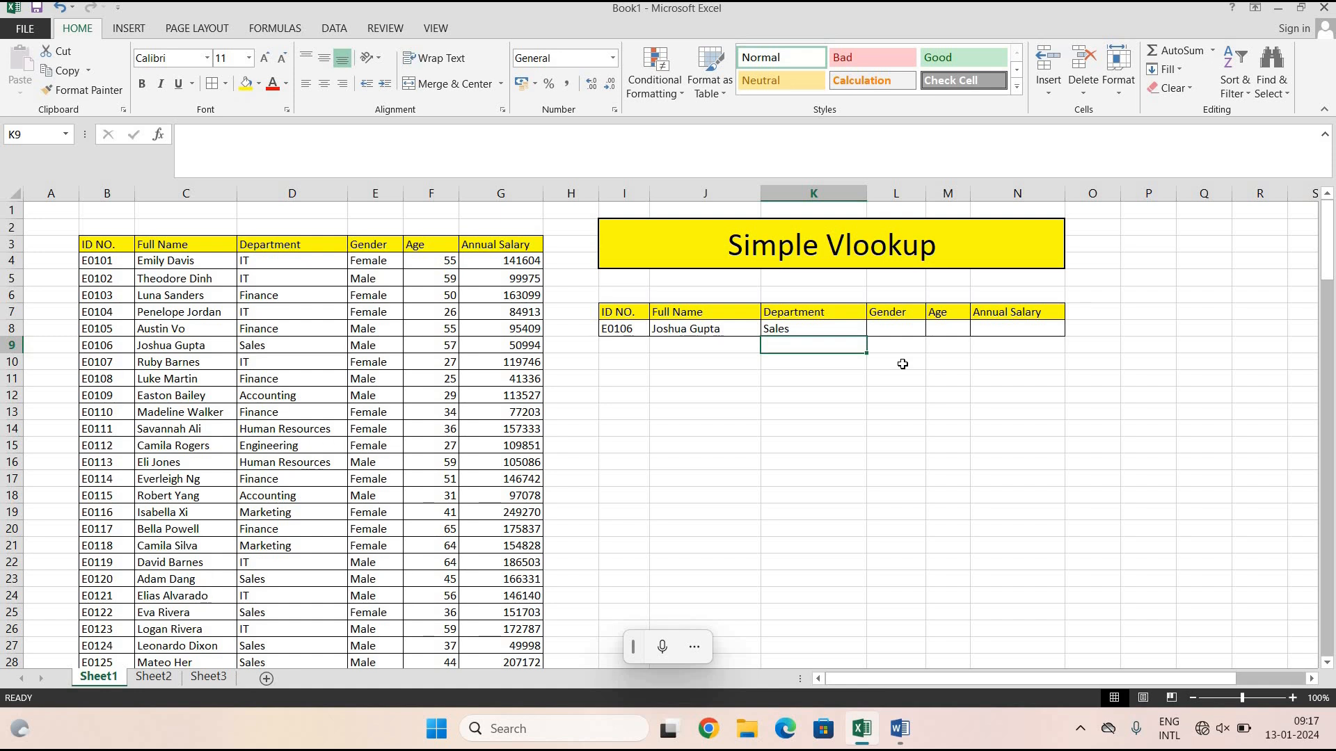
Switch to Sheet2 and increase the height of the table's header row 3.
click(153, 676)
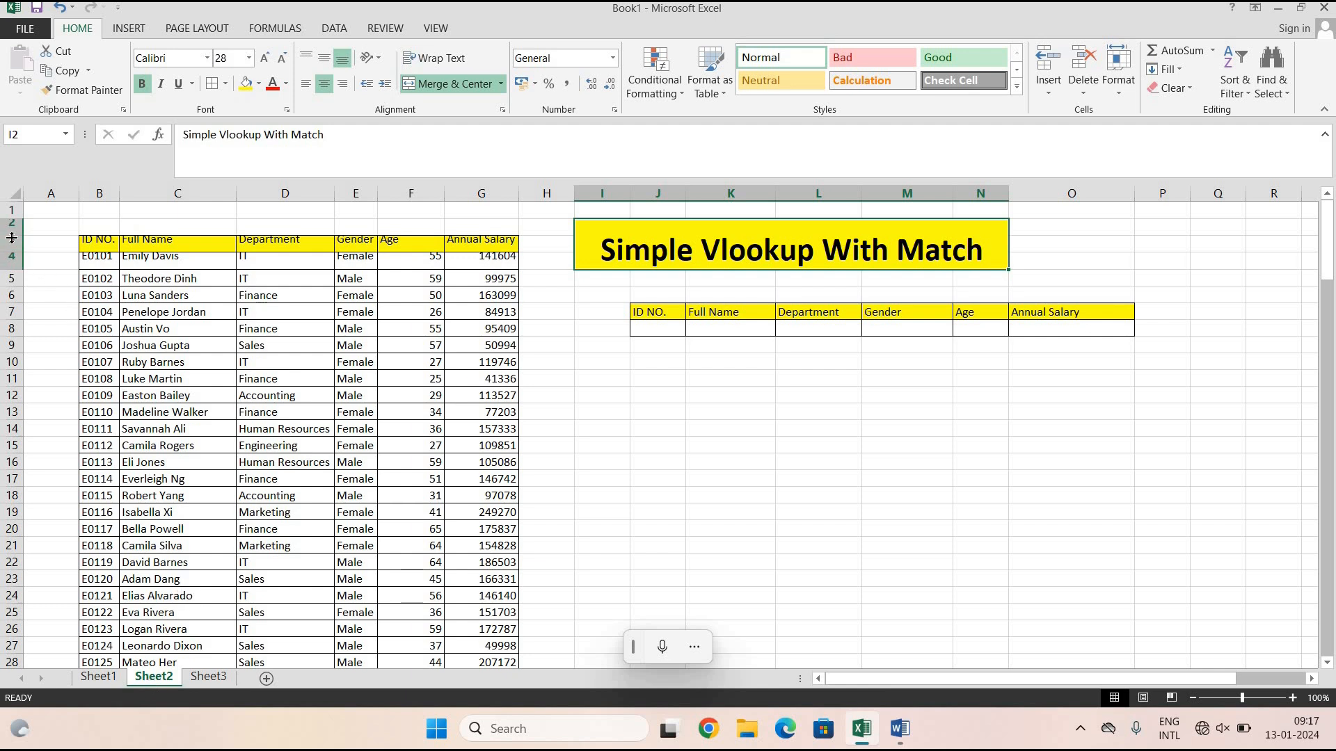
mouse_move(12, 238)
mouse_down()
mouse_move(12, 226)
mouse_move(17, 262)
mouse_up()
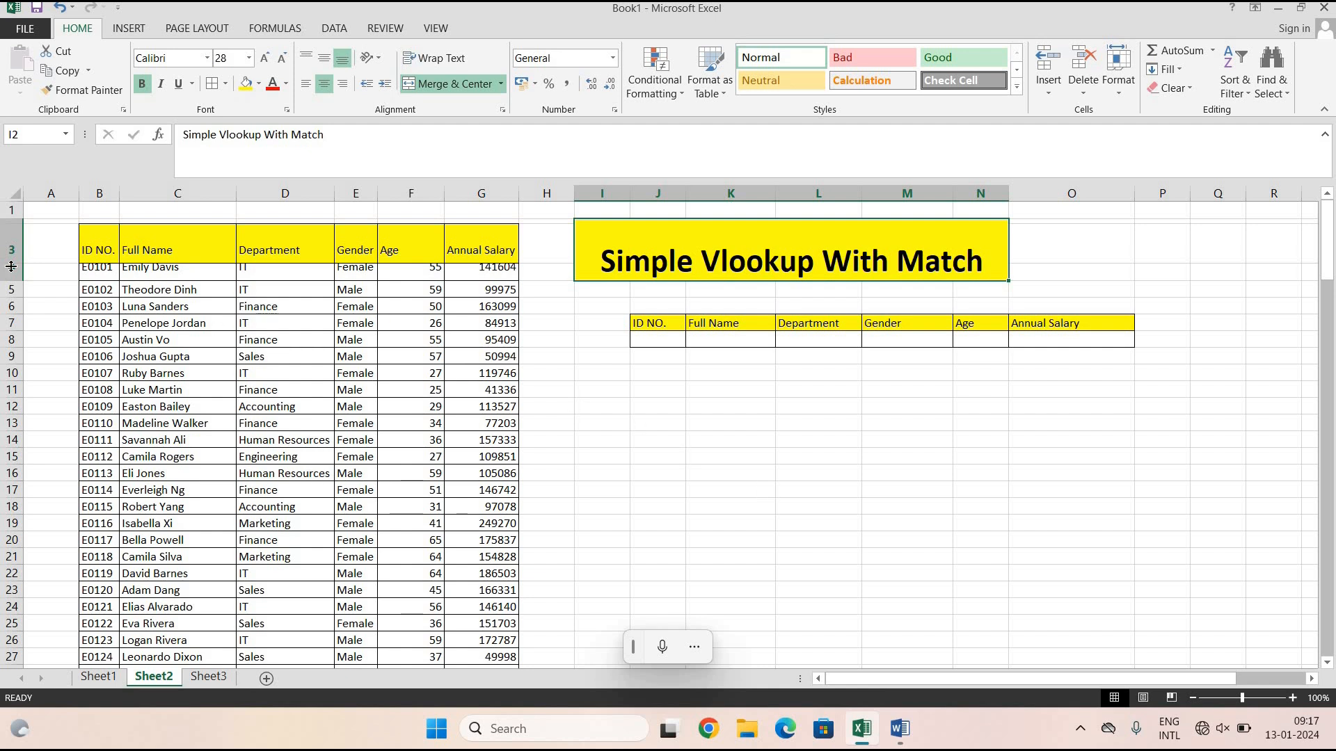
drag(23, 260, 23, 254)
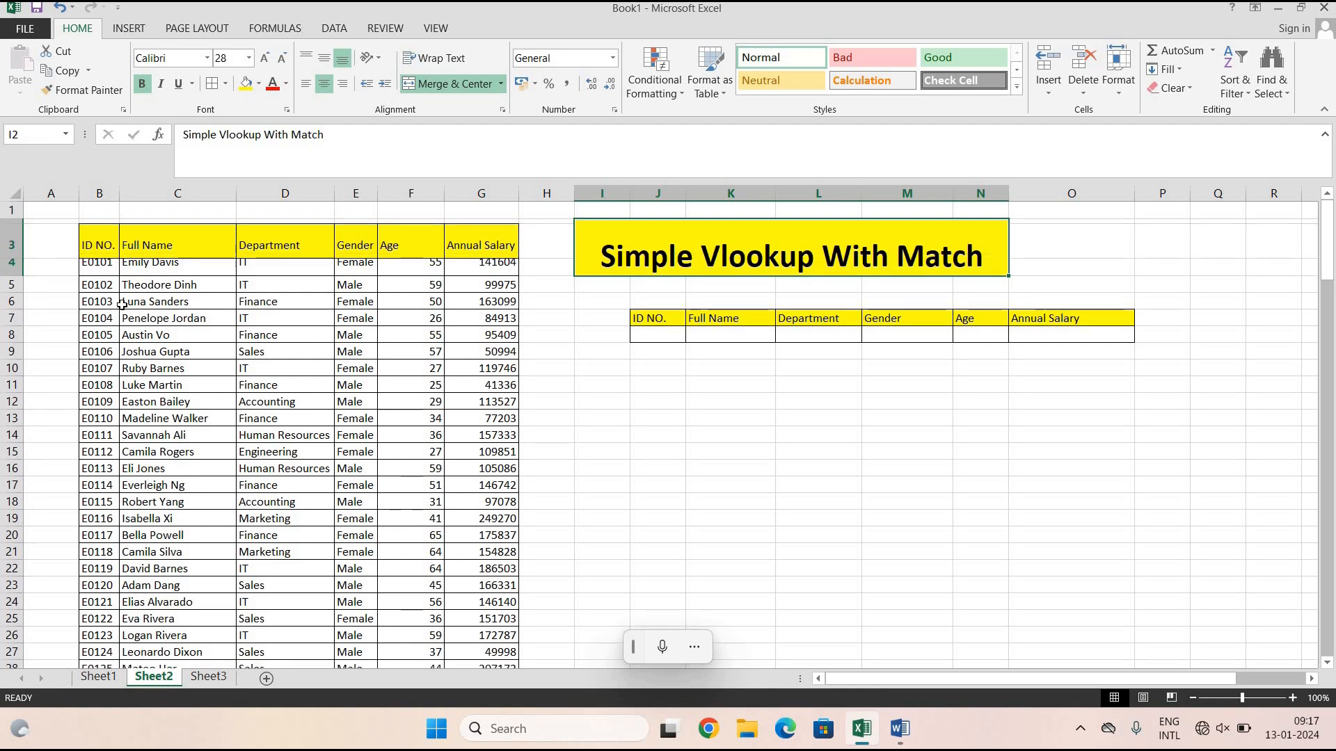
Copy the employee ID from cell B7 into cell J8 as the lookup value.
click(93, 271)
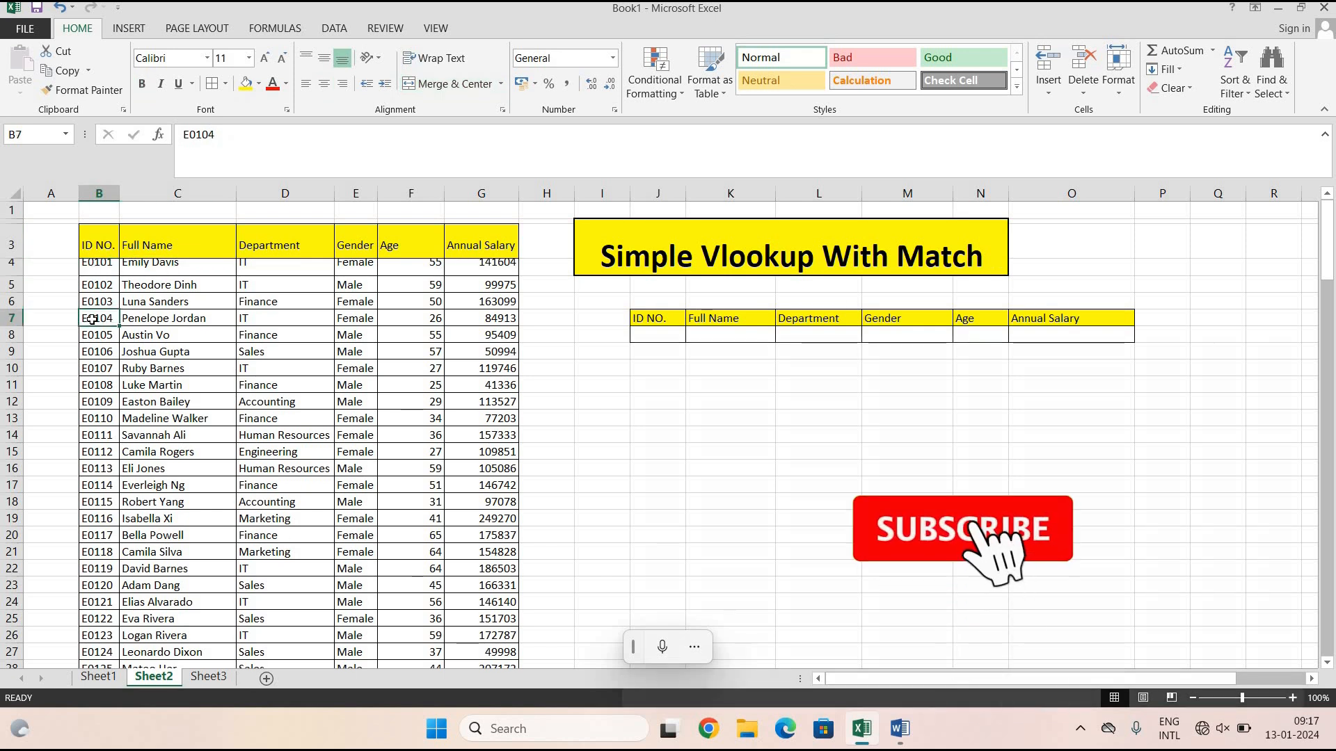
key(ctrl+c)
click(658, 337)
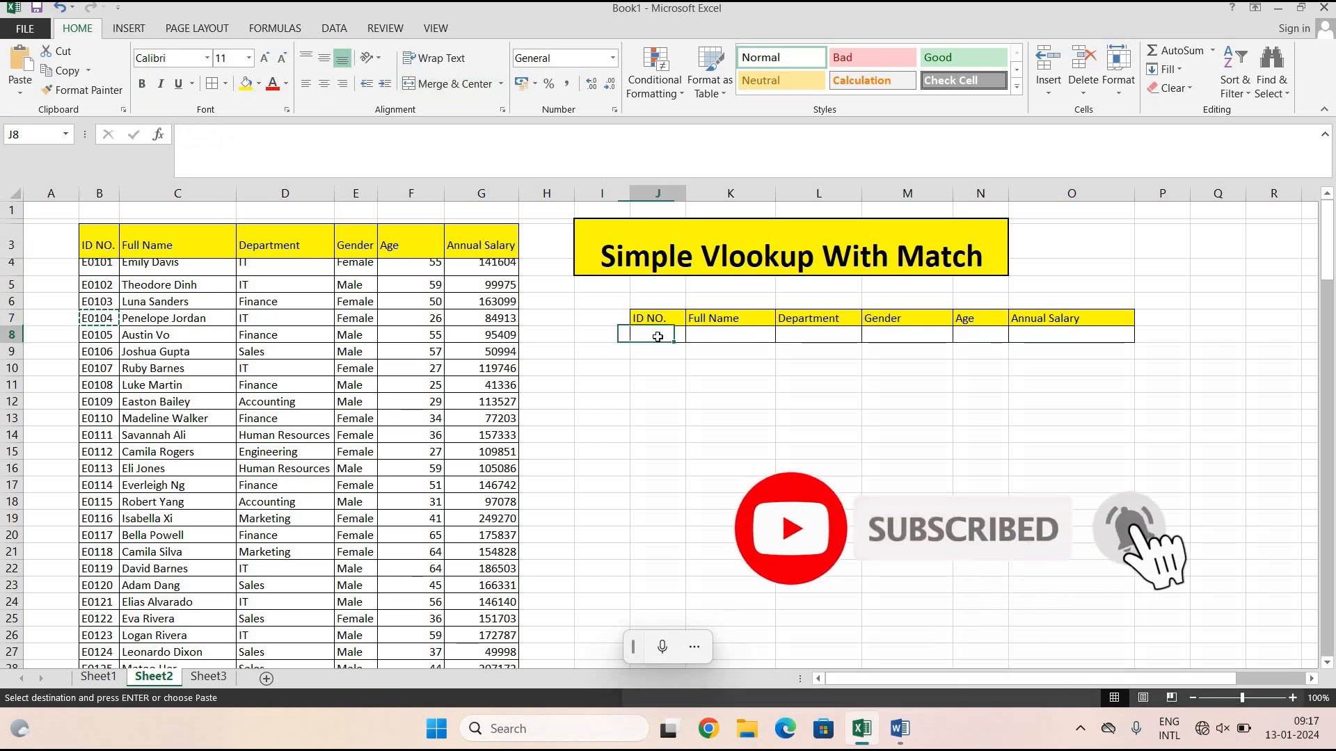
key(ctrl+v)
click(718, 468)
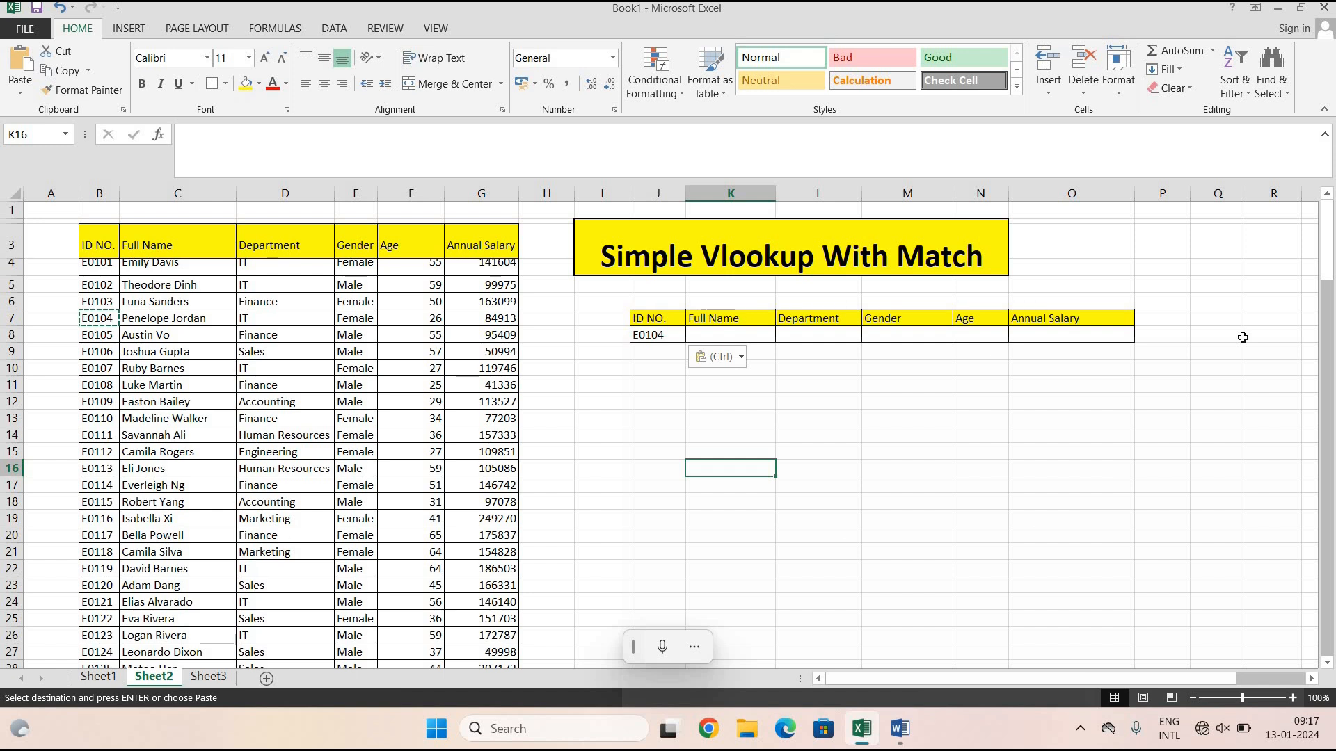
Start a VLOOKUP formula in the Full Name cell K8 of Sheet2 with J8 as the lookup value.
click(765, 335)
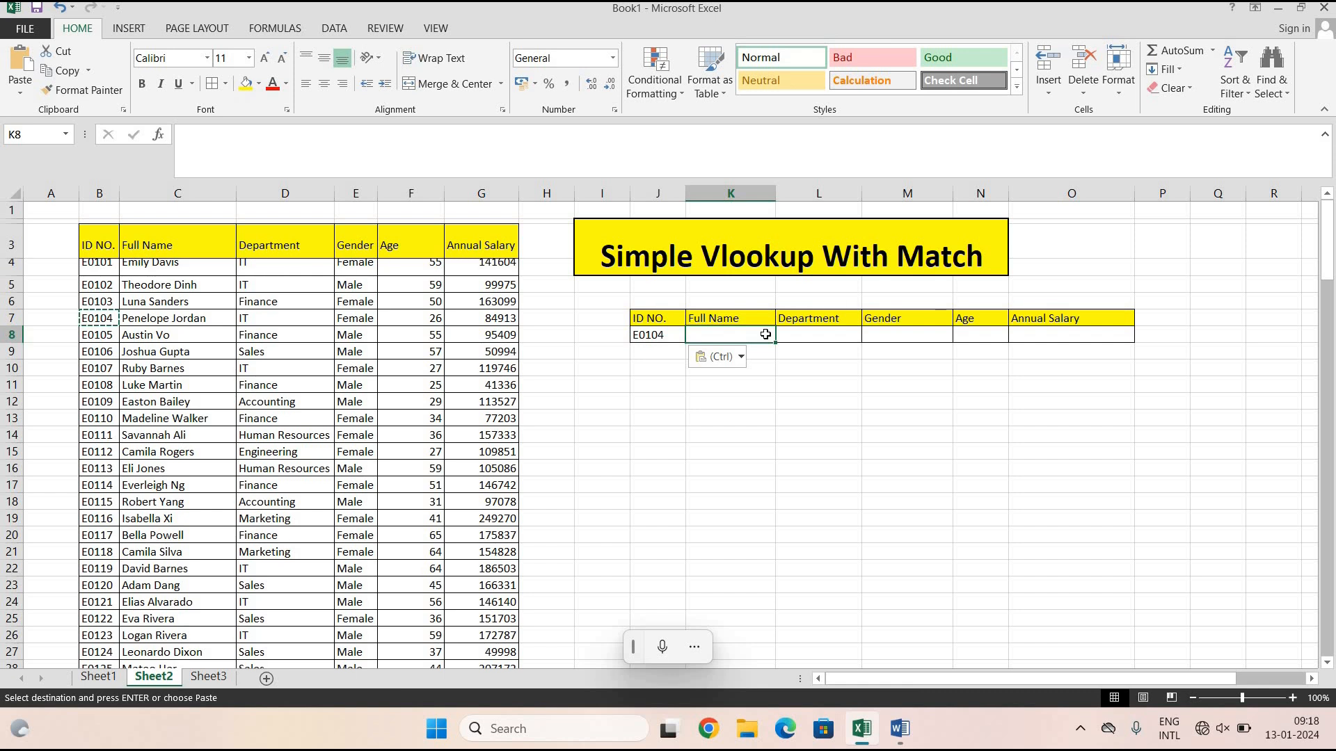
text(=)
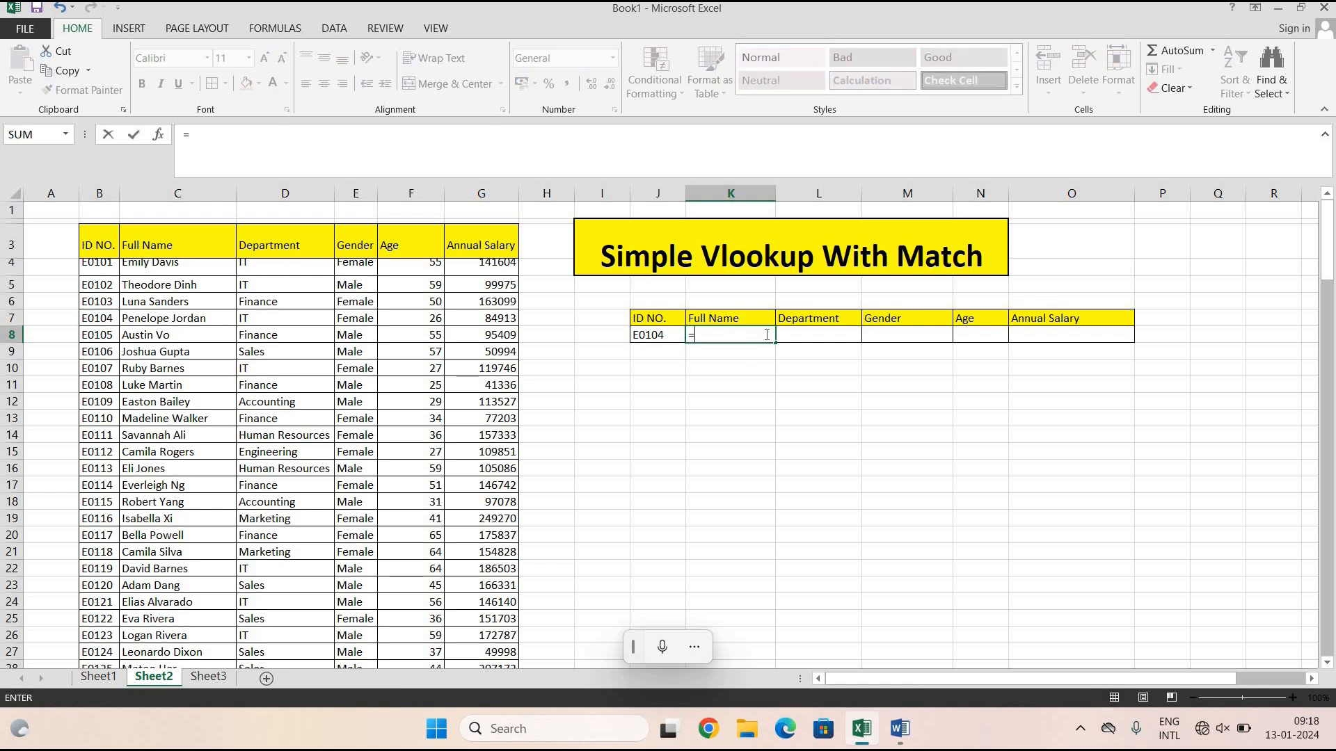
text(v)
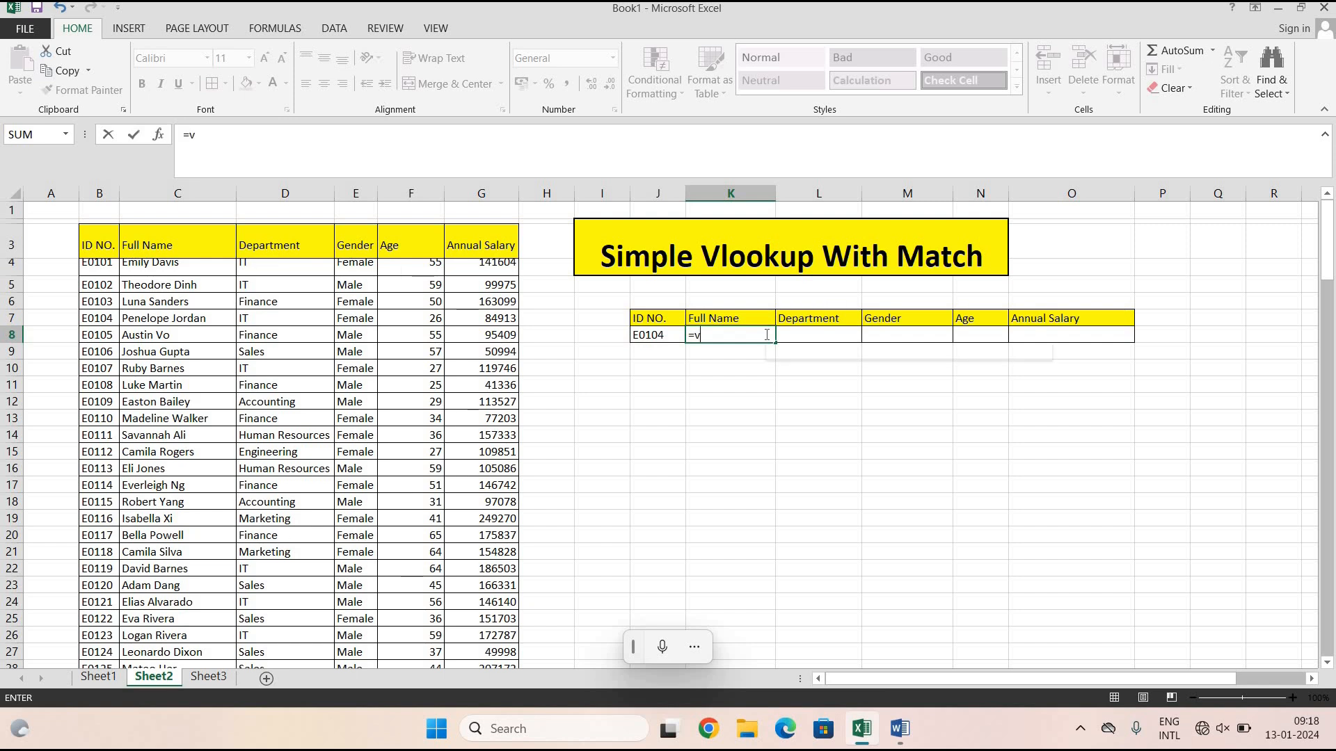
text(i)
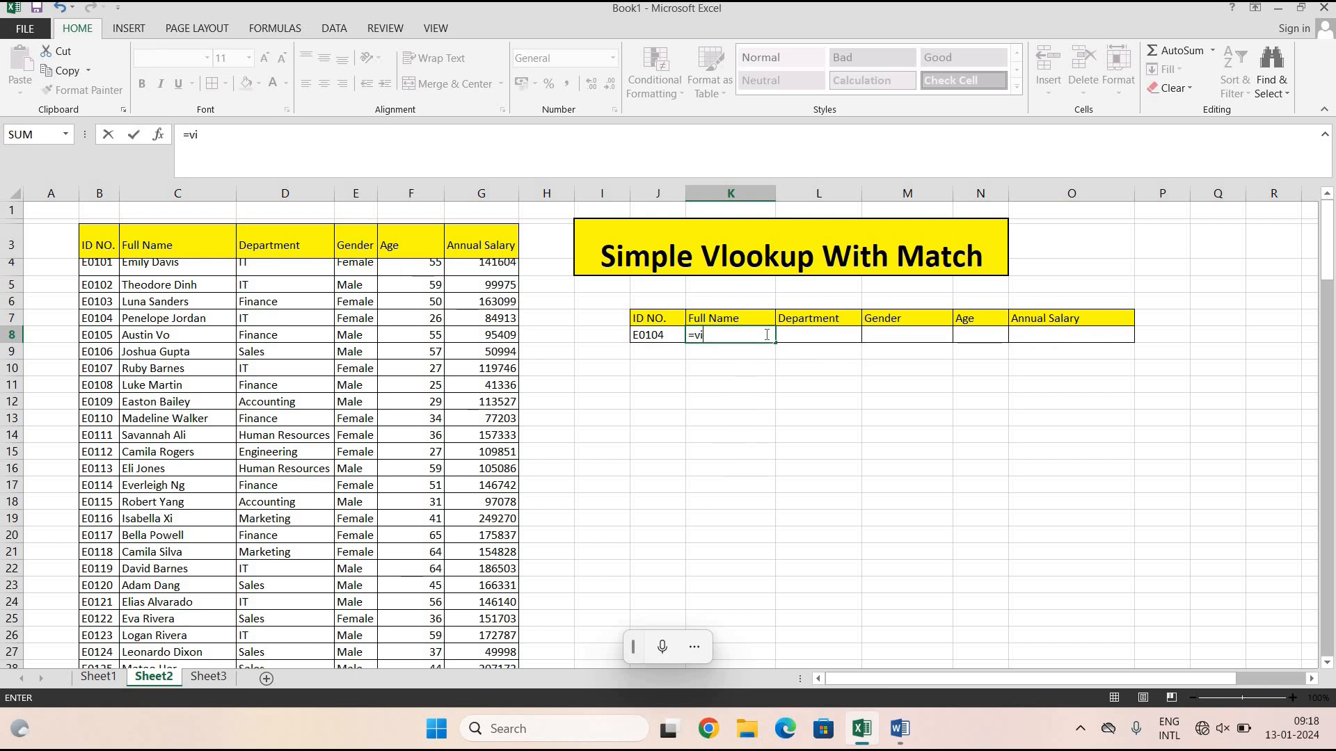
key(BackSpace)
text(loo)
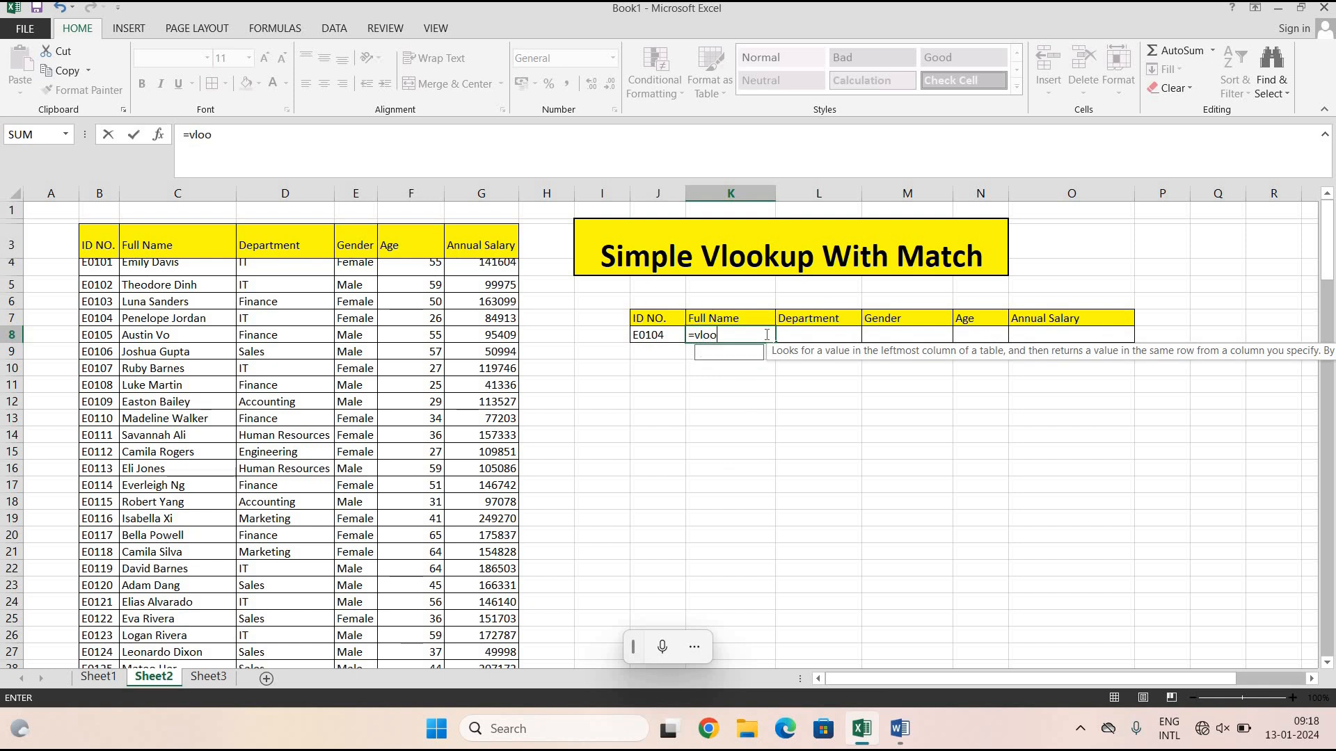
text(kup)
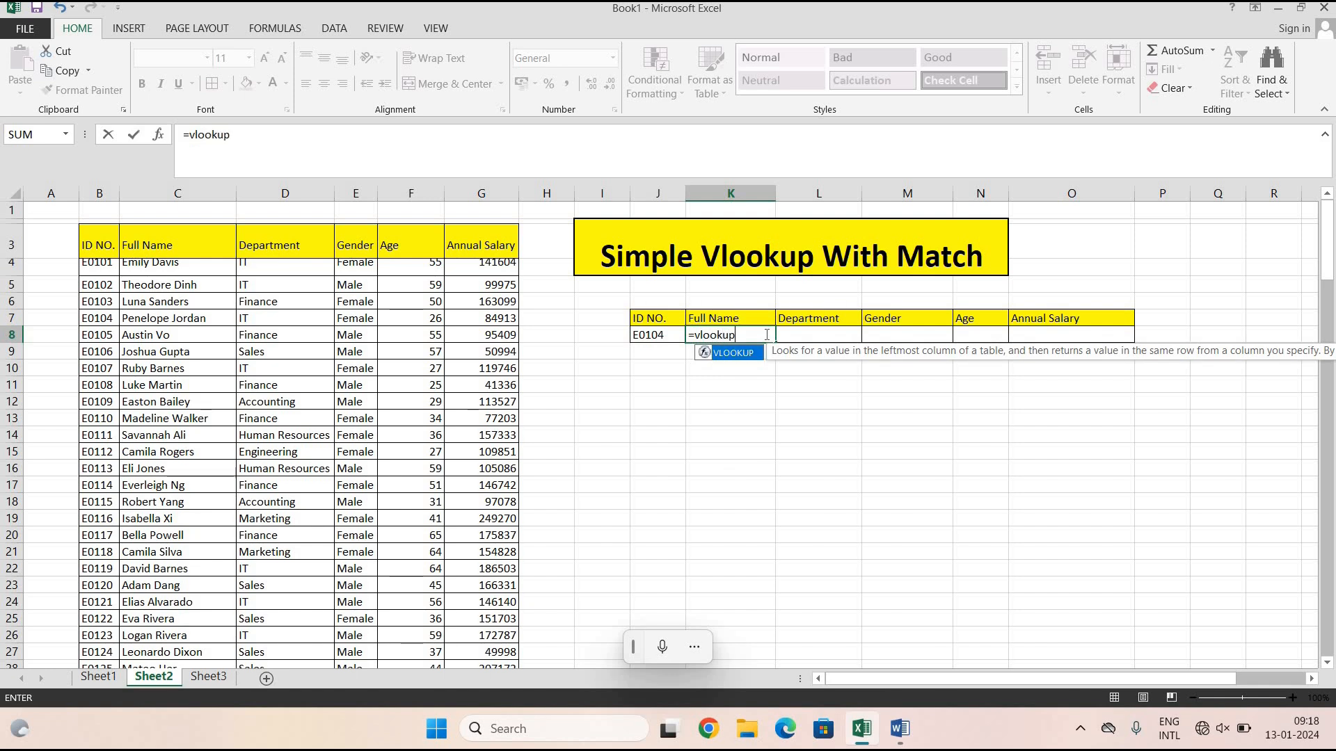
text(()
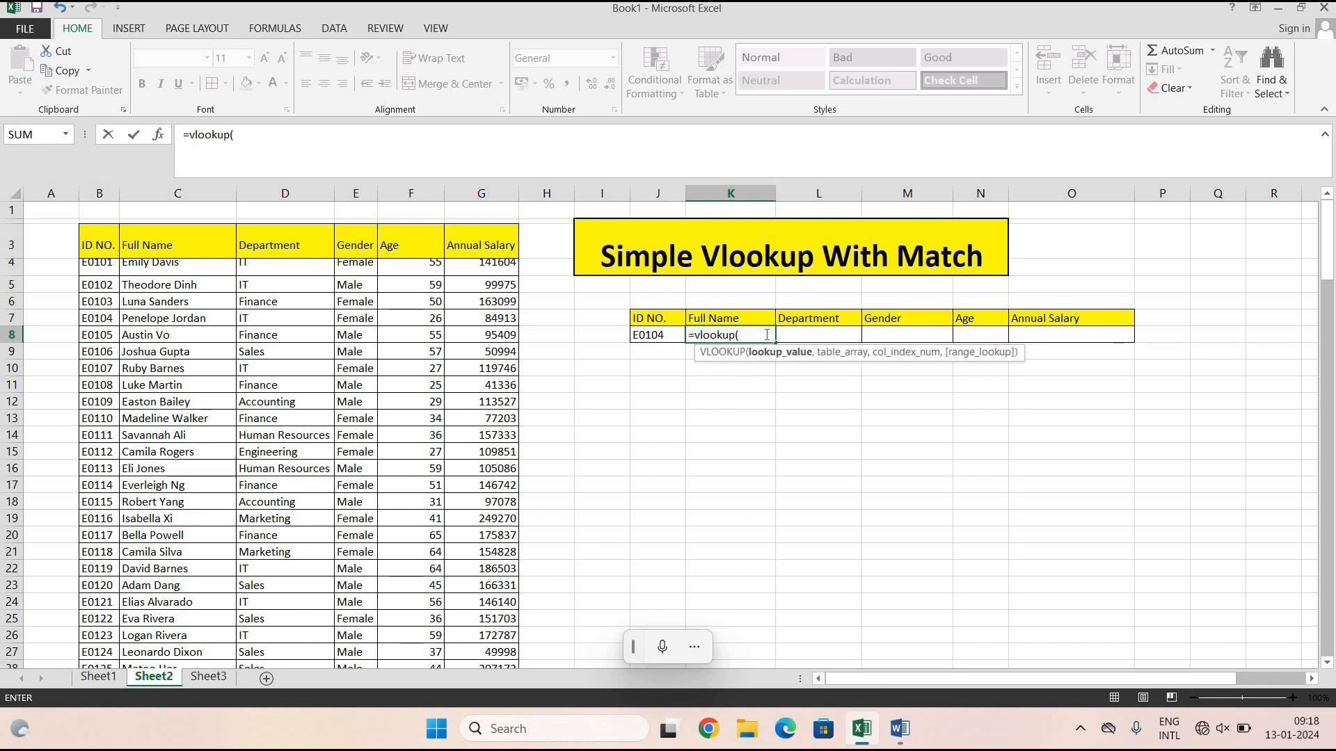
click(662, 337)
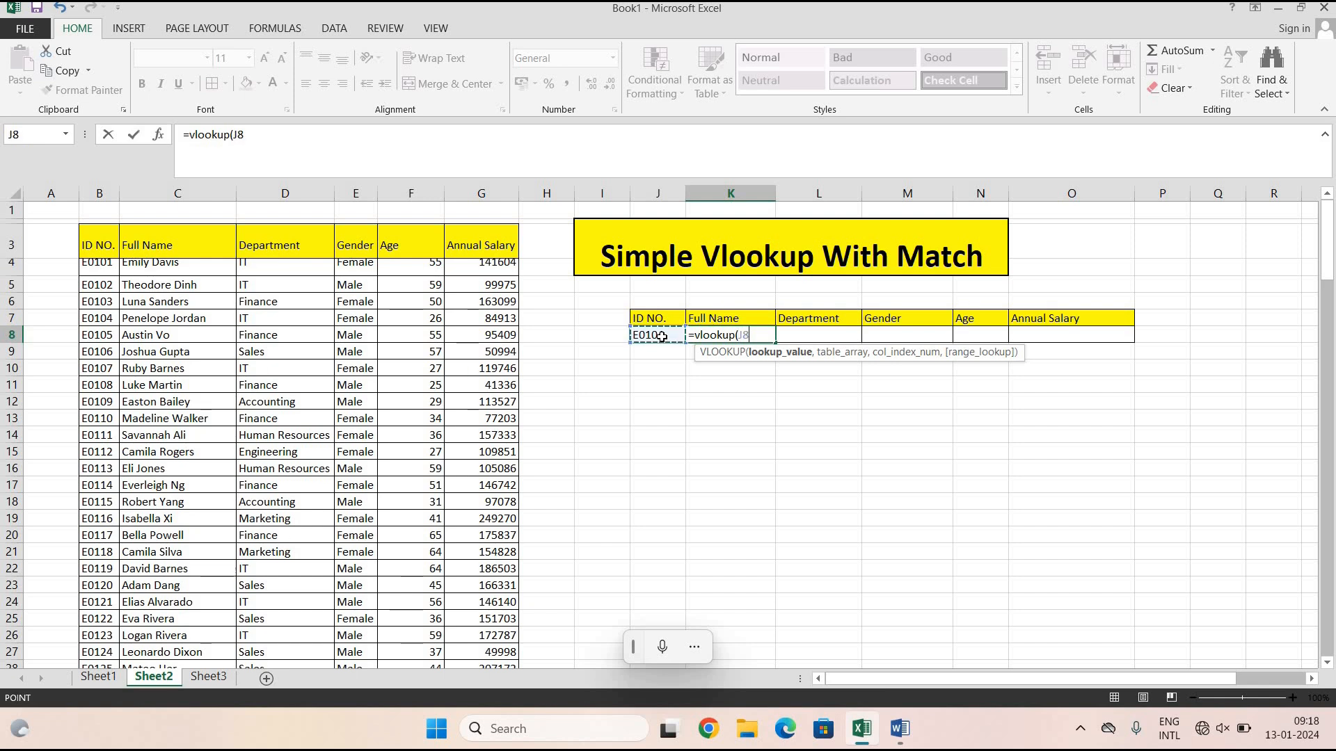
Add the employee table range B3:G151 as the table array of the K8 formula.
text(,)
click(99, 245)
key(ctrl+shift+Right)
key(ctrl+shift+Down)
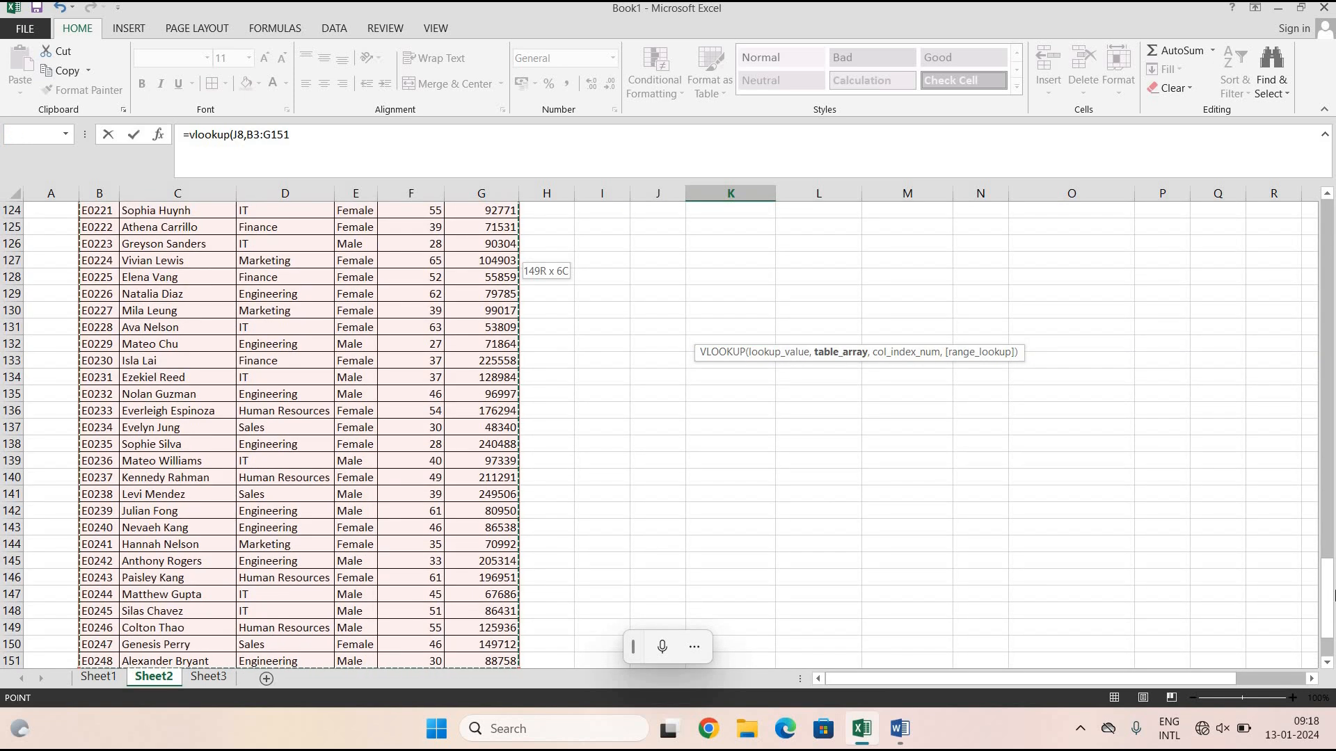
drag(1333, 594, 1334, 224)
text(,)
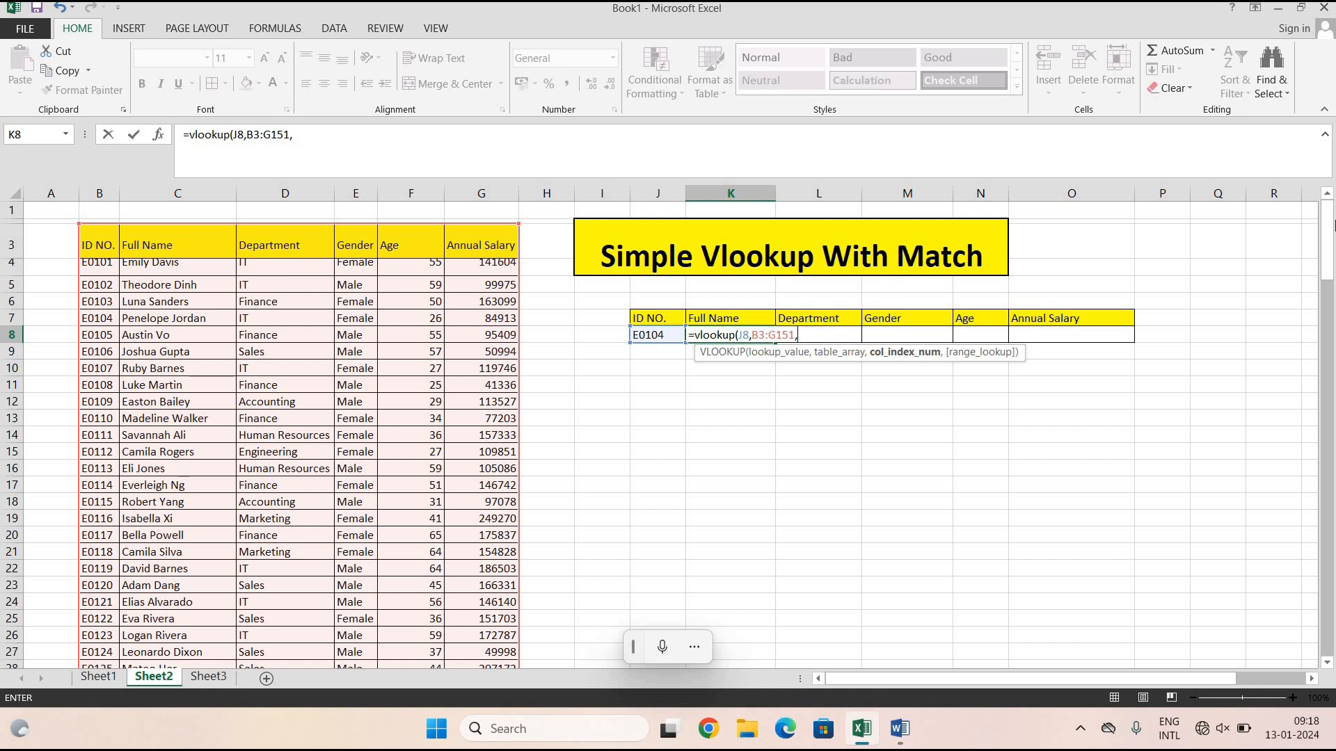
Add MATCH(K7,B3:G3,0) as the column index of the K8 formula and 0 as its exact-match range lookup.
text(ma)
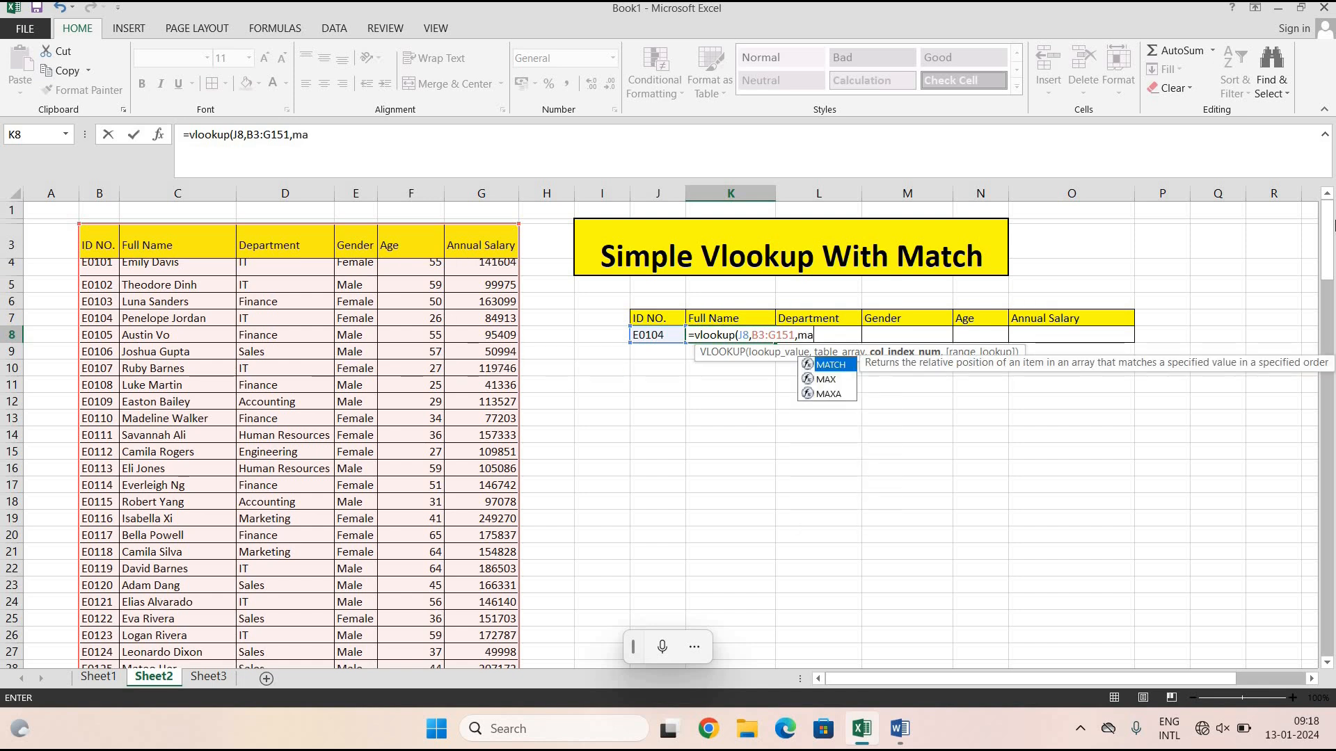
text(tch)
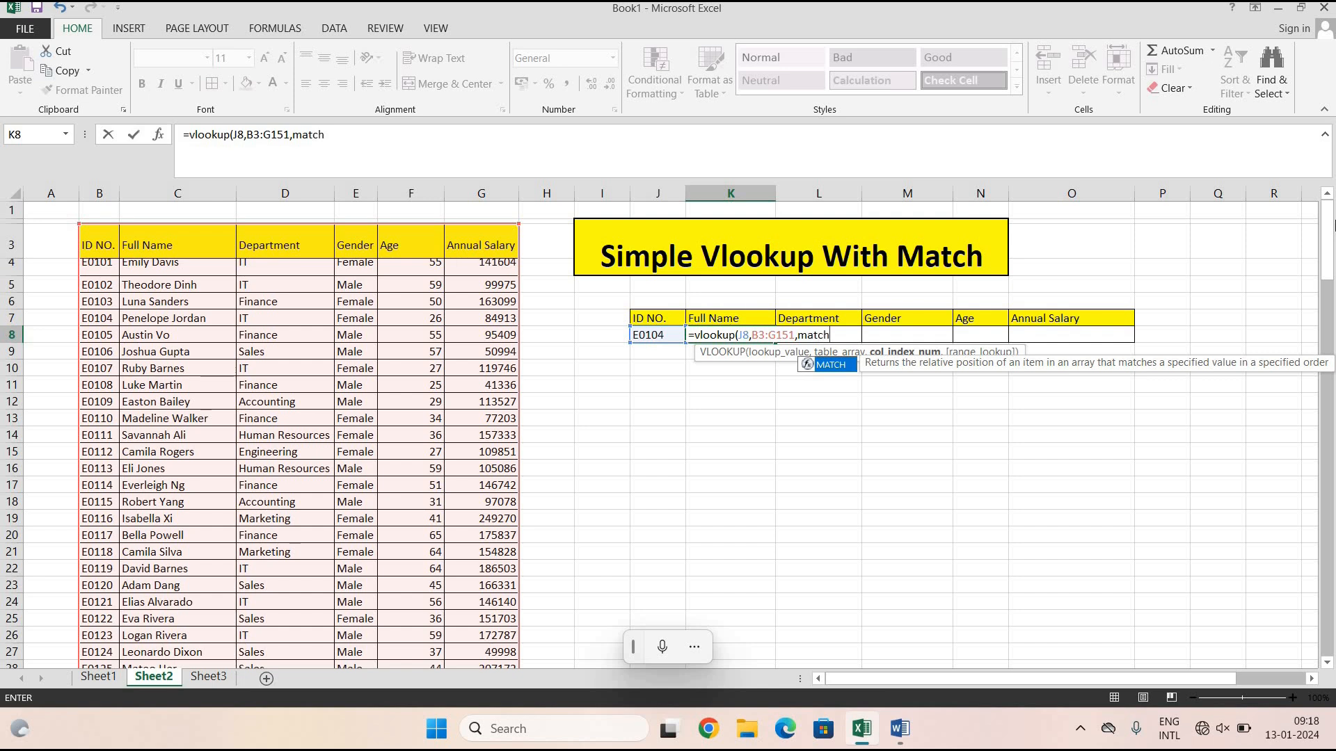
text(()
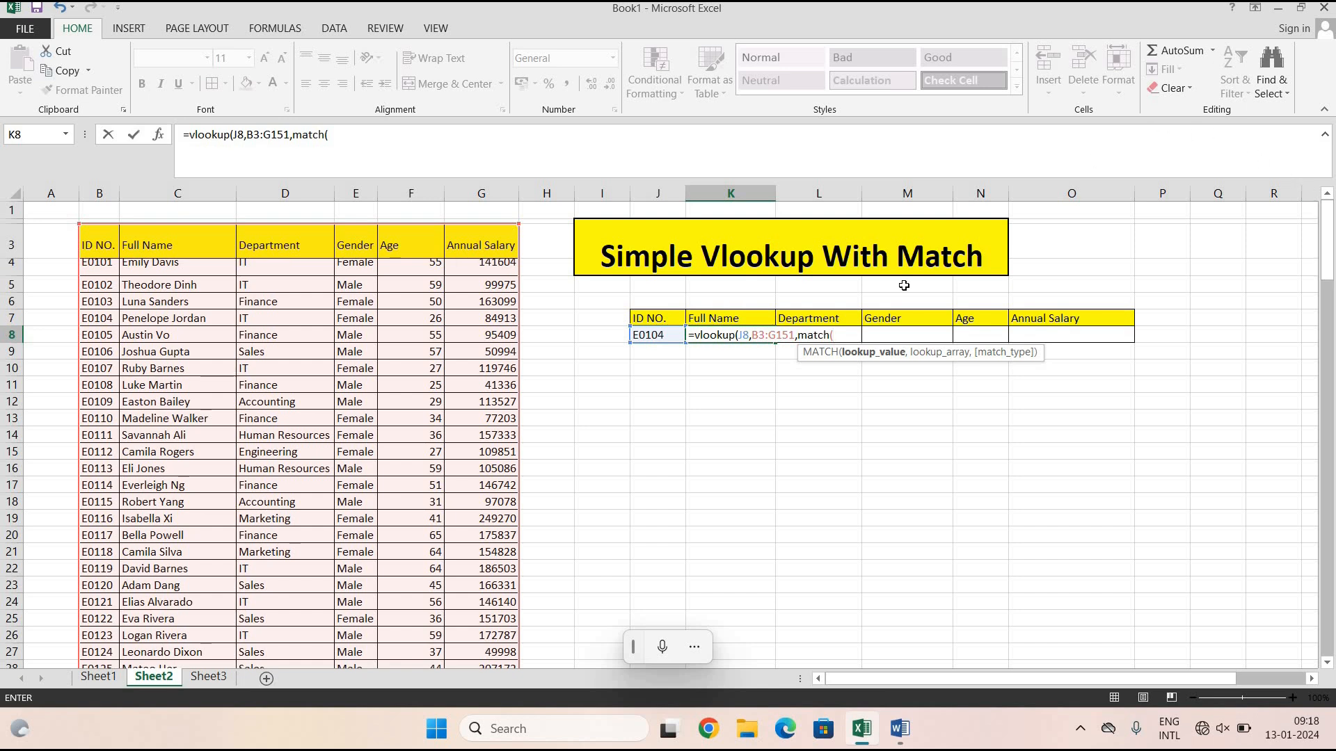
click(732, 321)
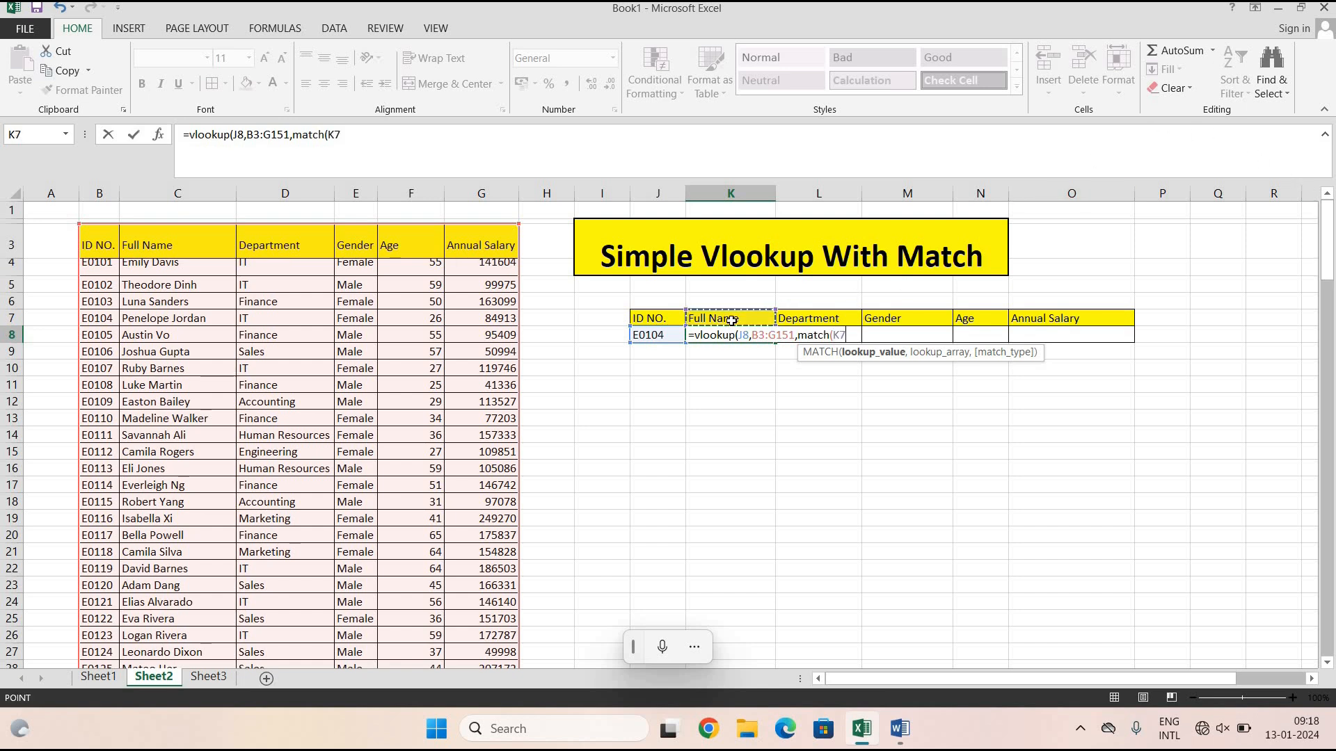
text(,)
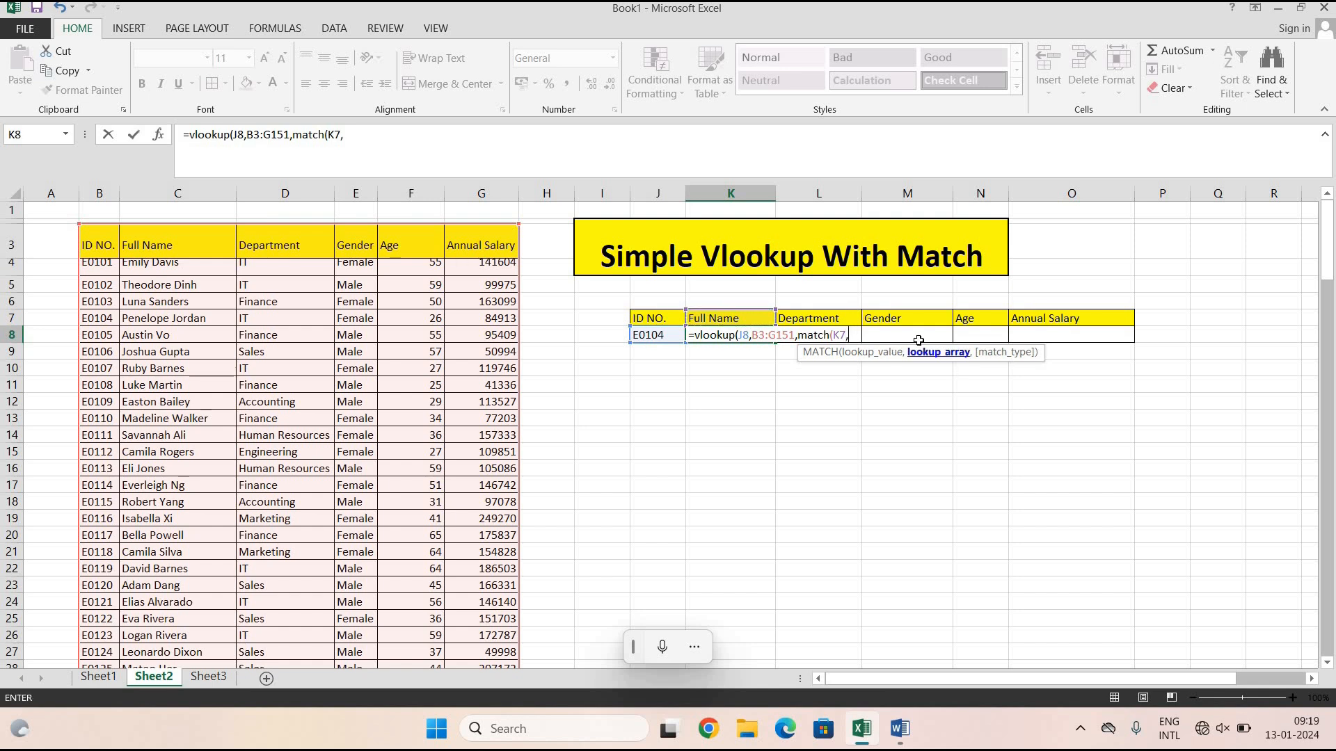
drag(95, 244, 503, 234)
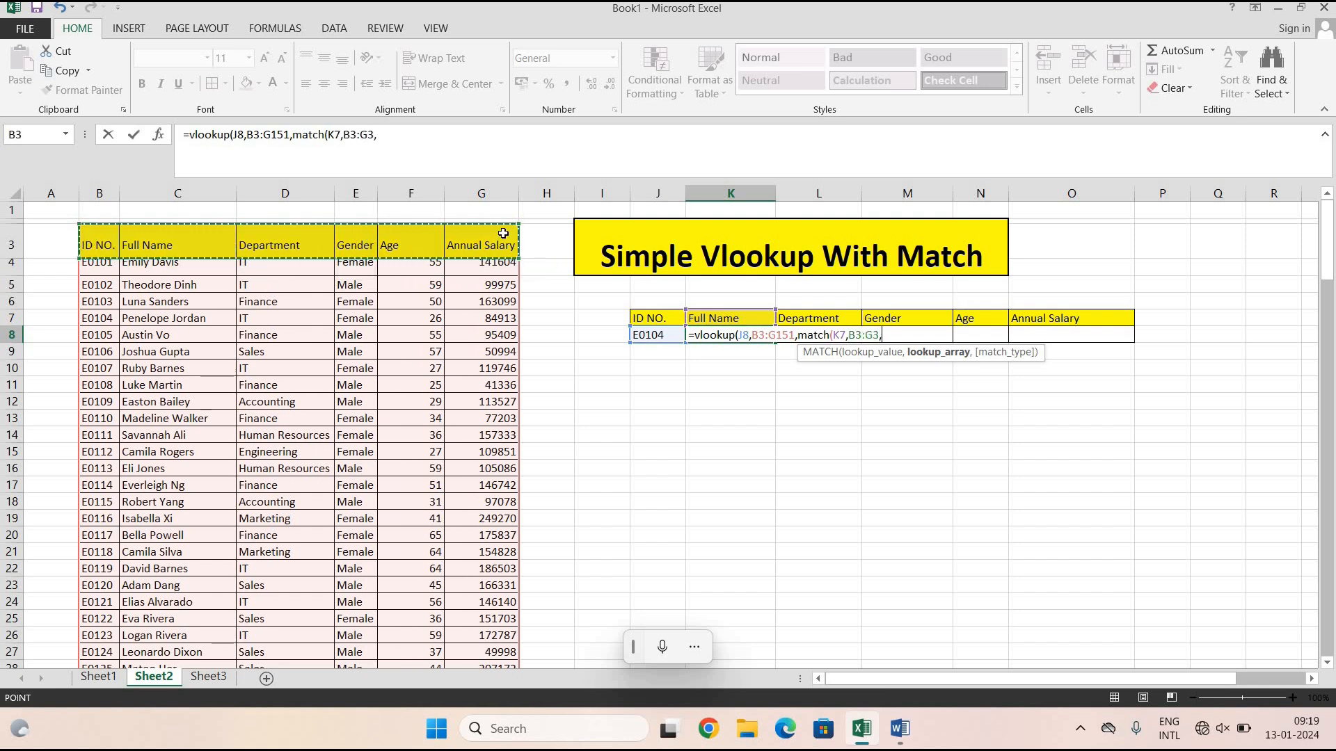
text(,)
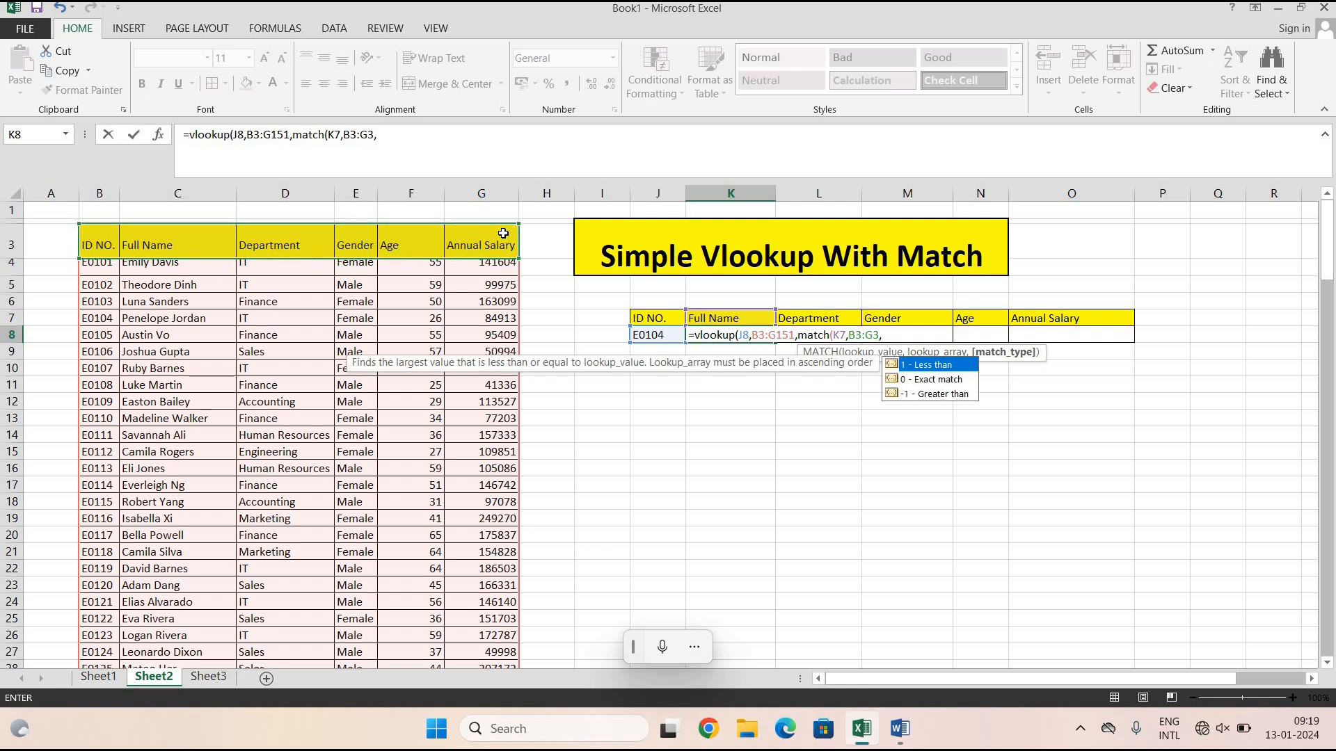
text(0)
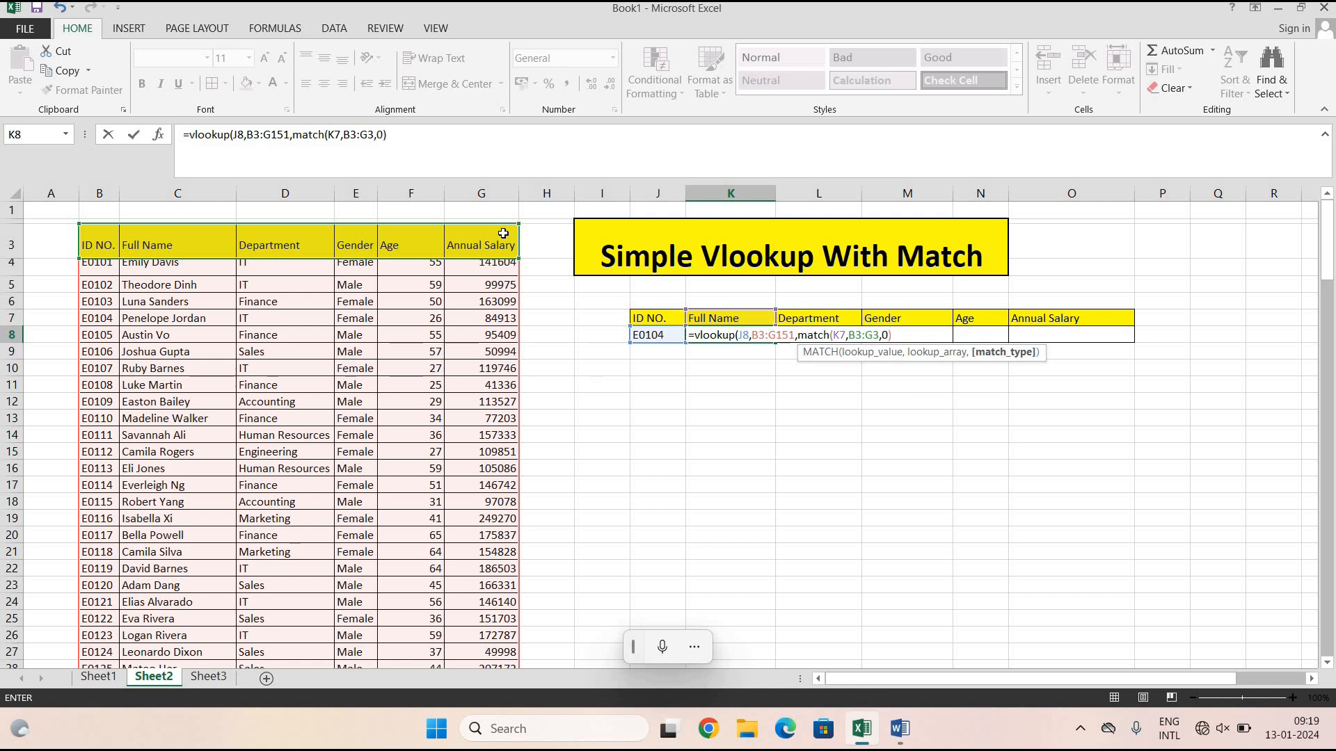
text(),)
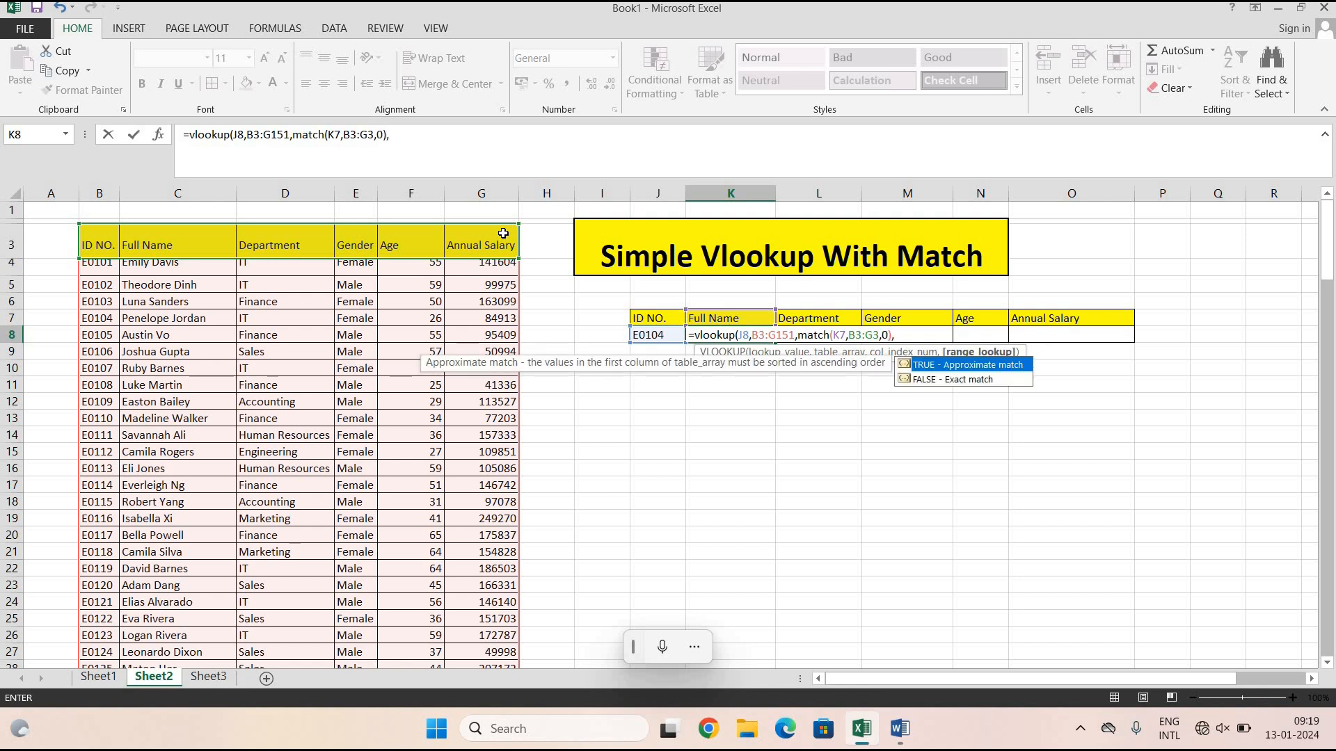
text(0))
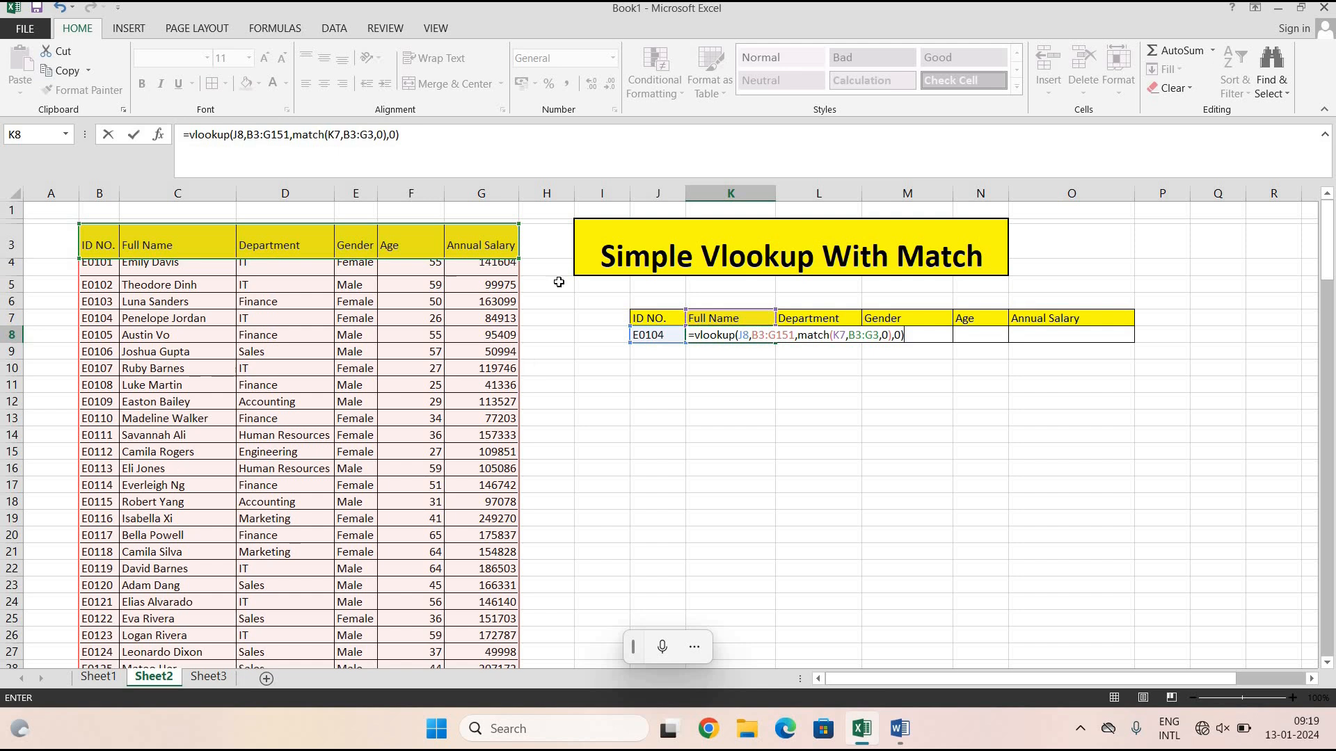
Make the VLOOKUP lookup value and table array in the K8 formula absolute as $J$8 and $B$3:$G$151.
click(744, 337)
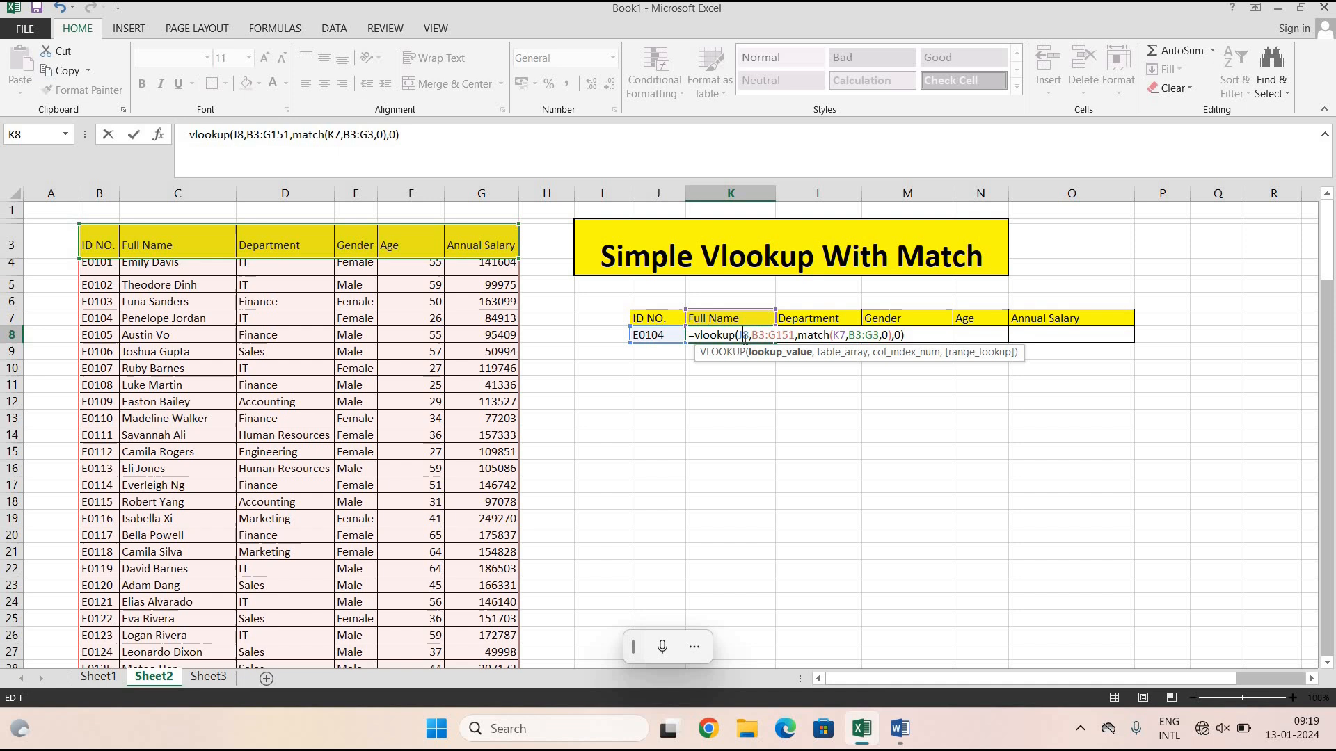
key(F4)
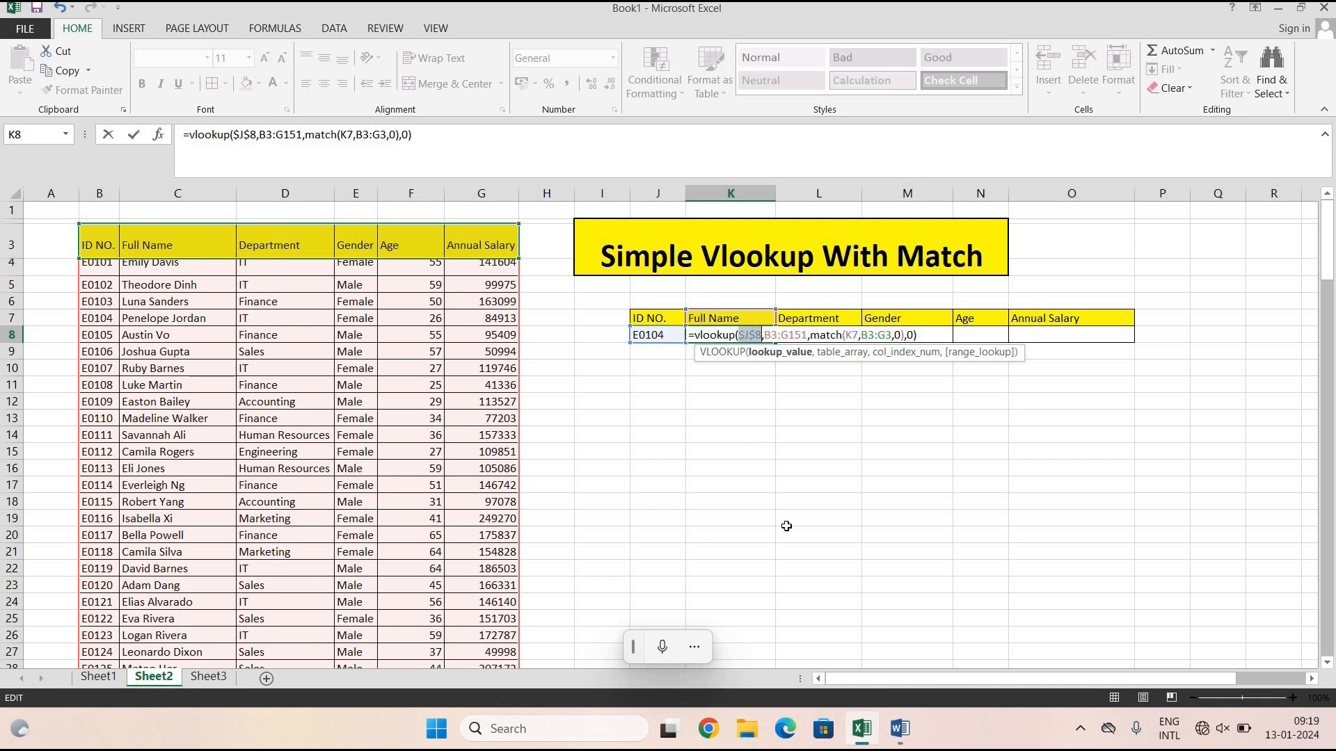
click(777, 336)
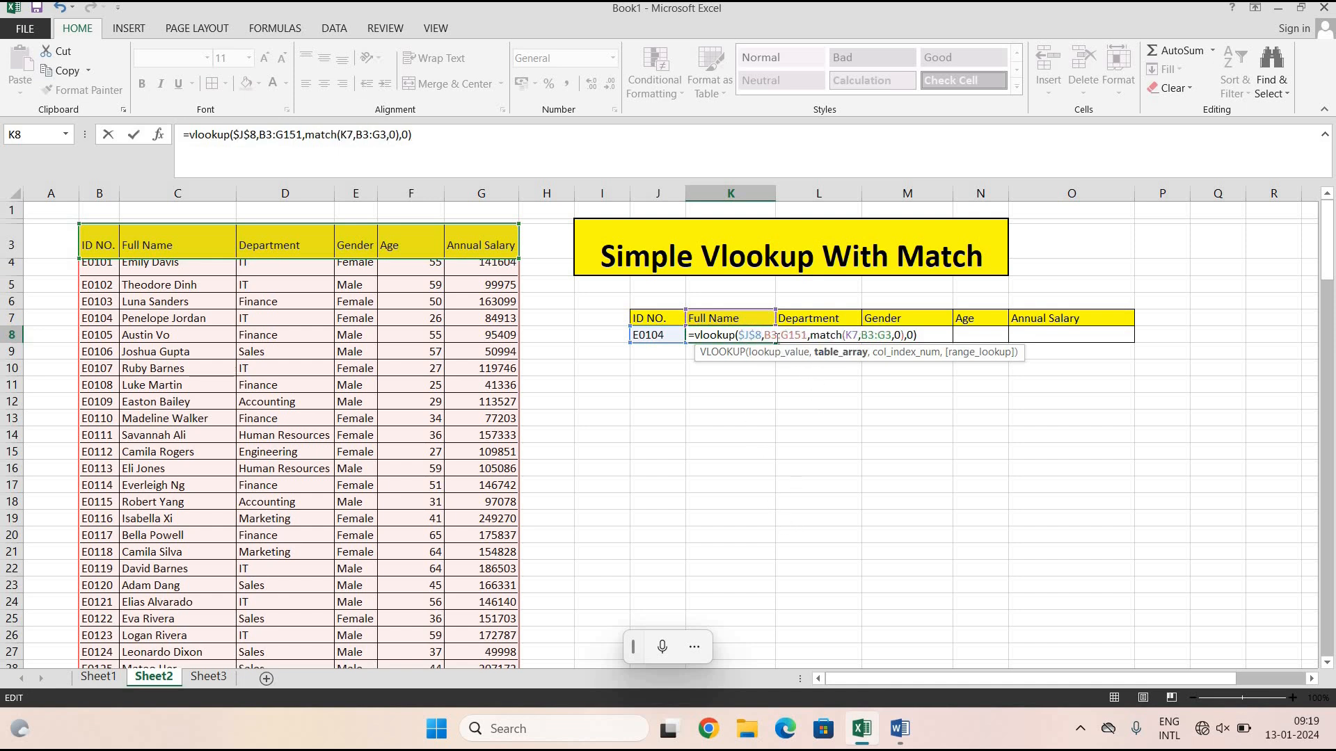
key(F4)
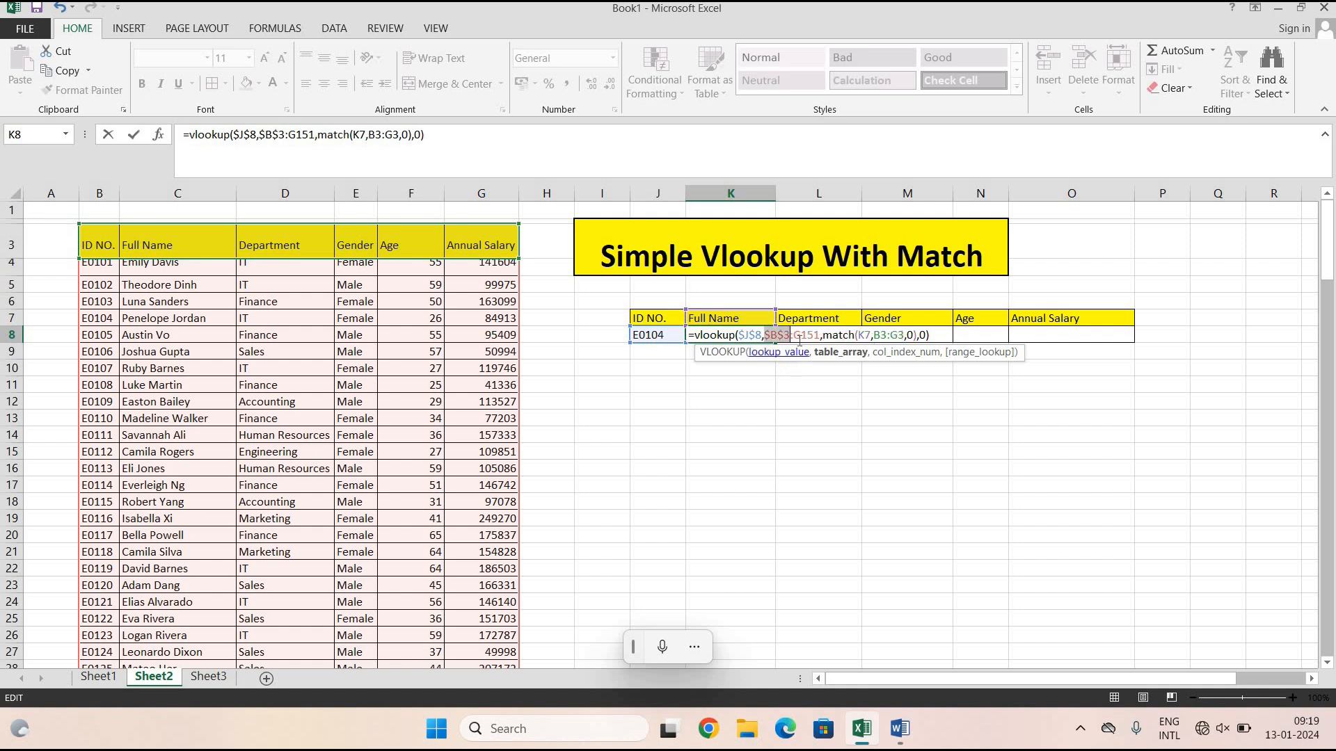
click(800, 336)
key(F4)
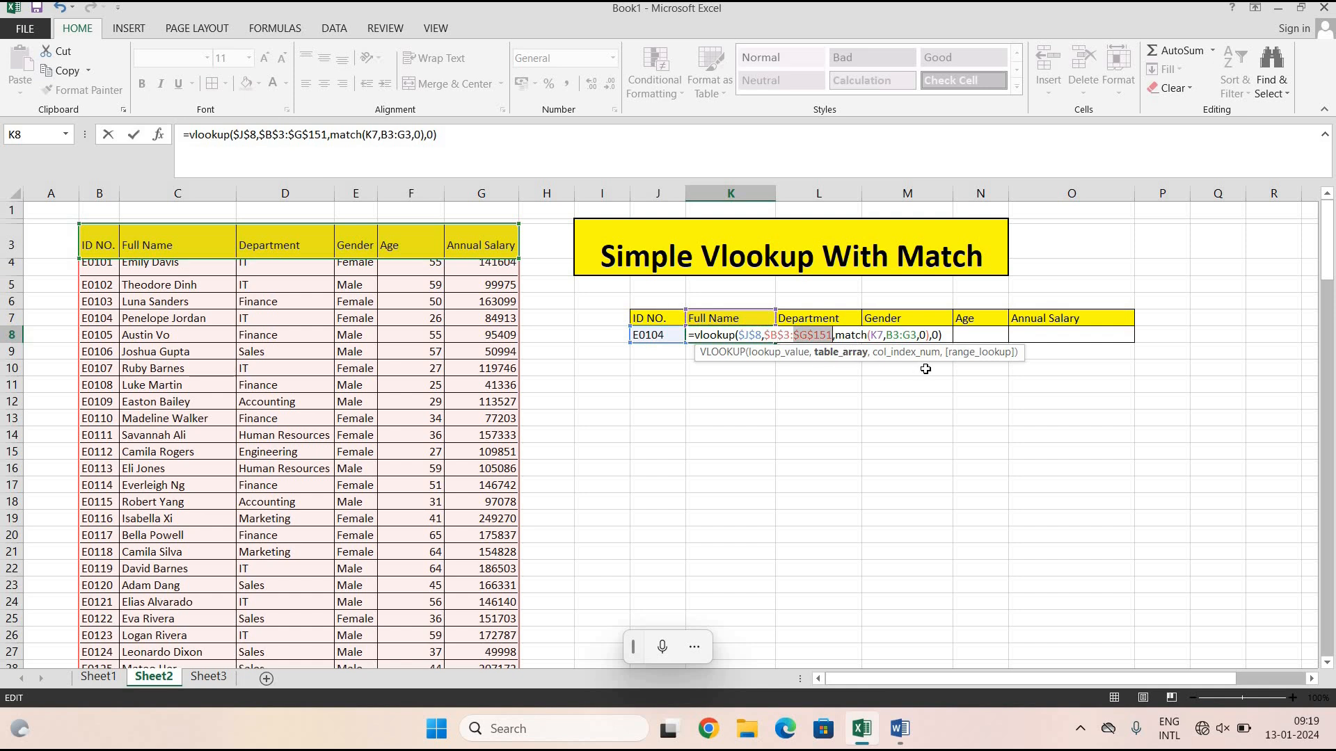
Make the MATCH lookup array absolute as $B$3:$G$3 and enter the finished formula in K8.
click(894, 336)
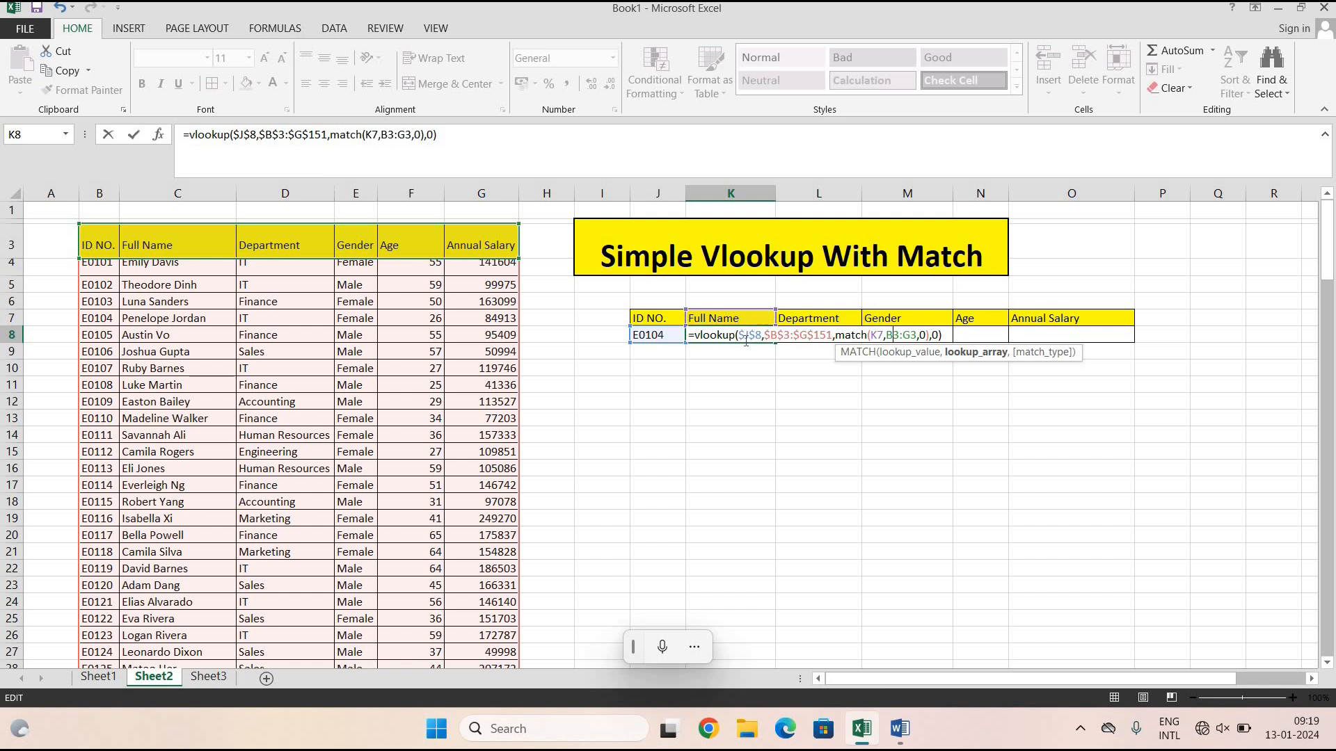
key(F4)
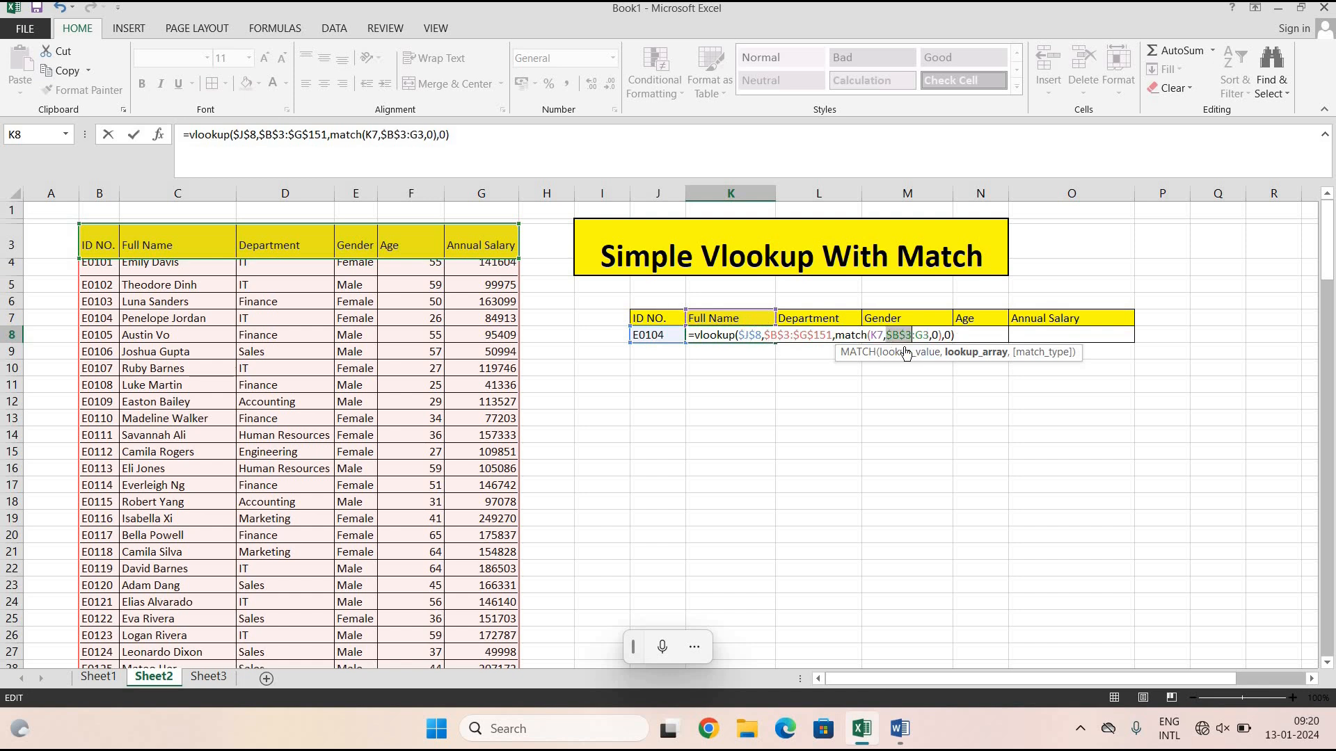
click(922, 336)
key(F4)
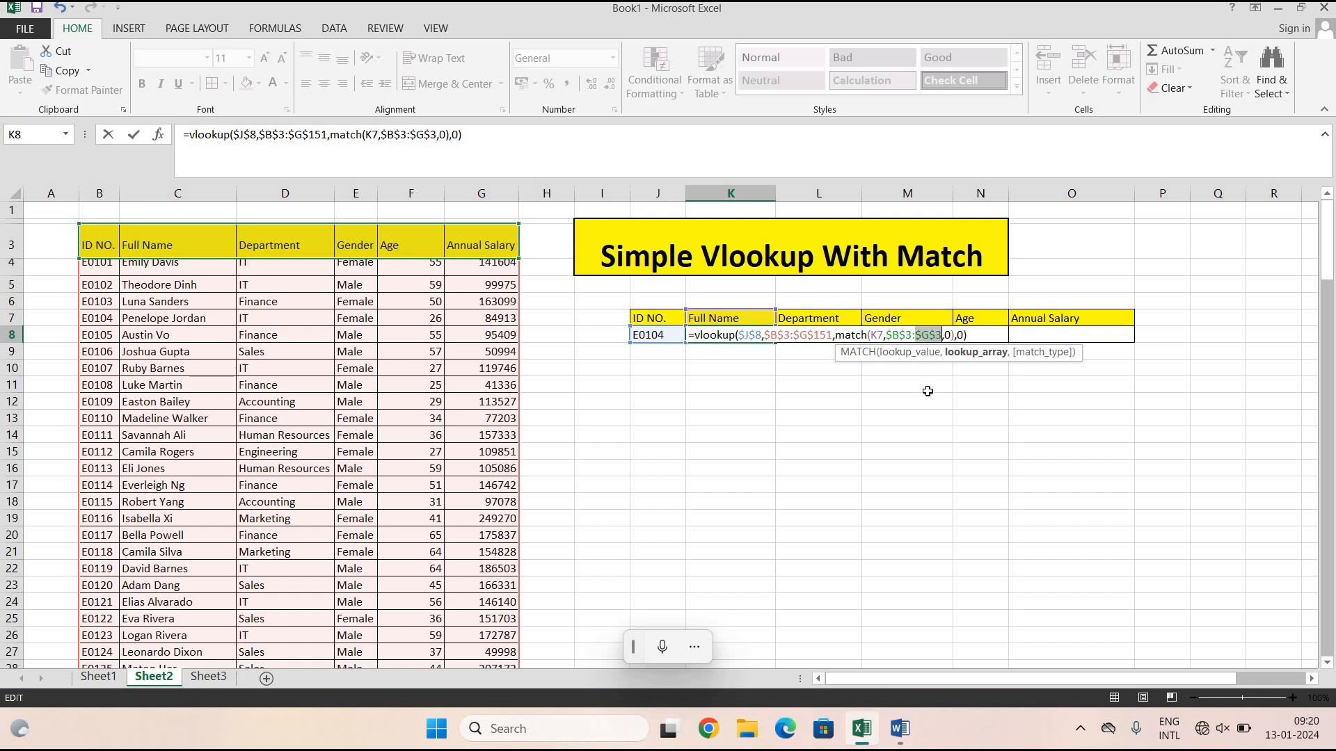
click(485, 133)
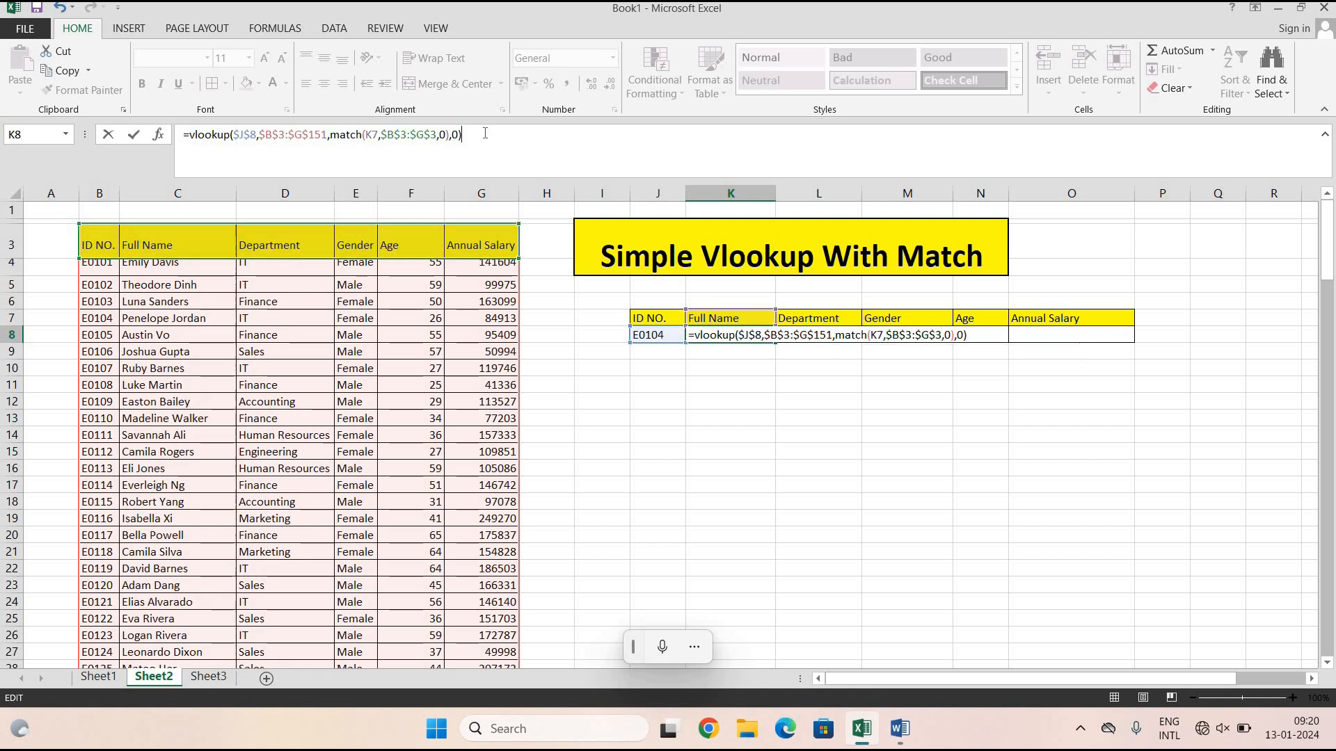
key(Return)
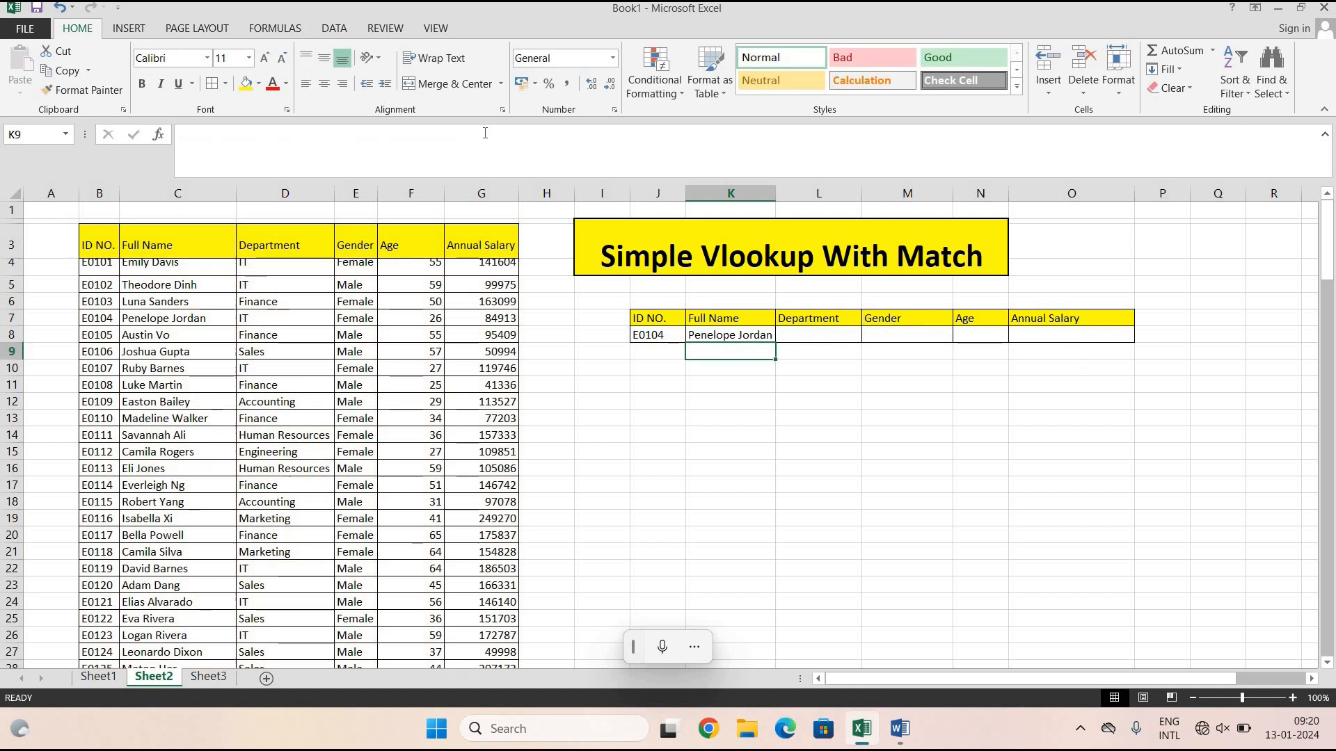
Fill the K8 formula across the Department, Gender, Age and Annual Salary cells through O8.
click(734, 336)
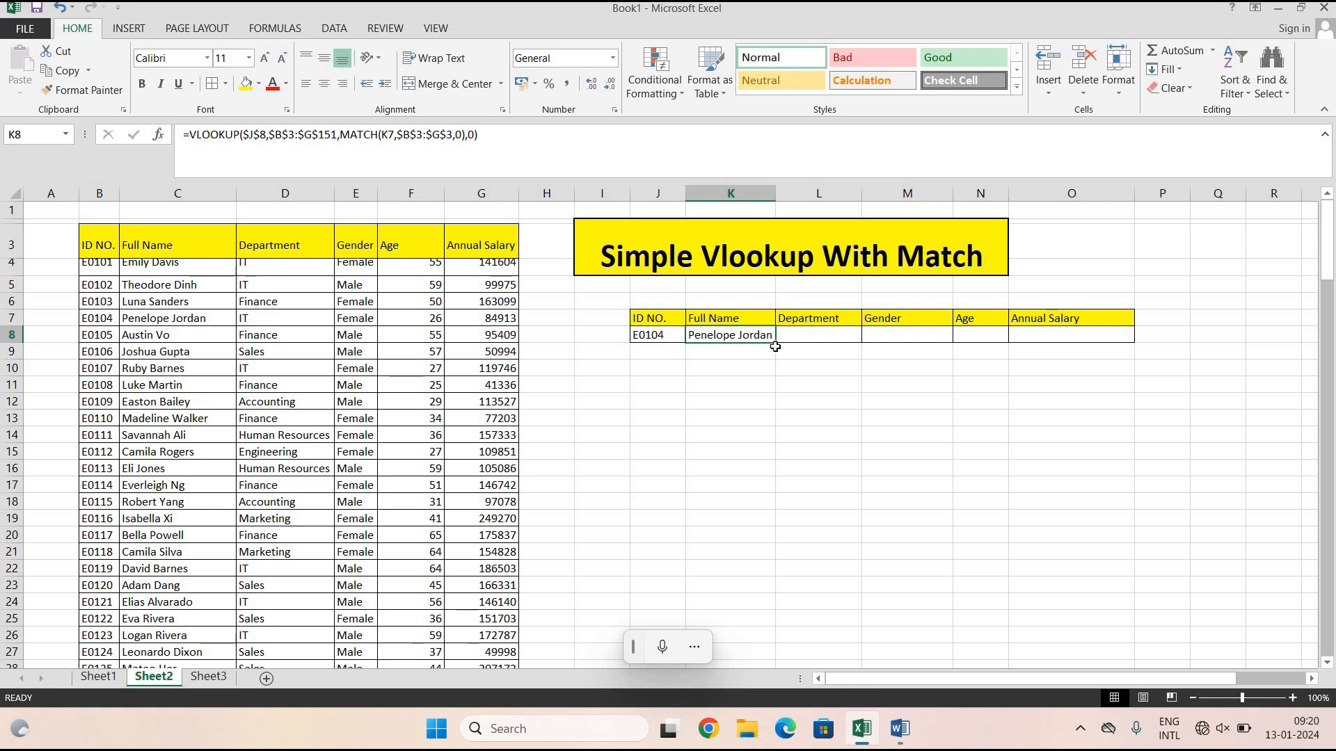
drag(774, 342, 1106, 355)
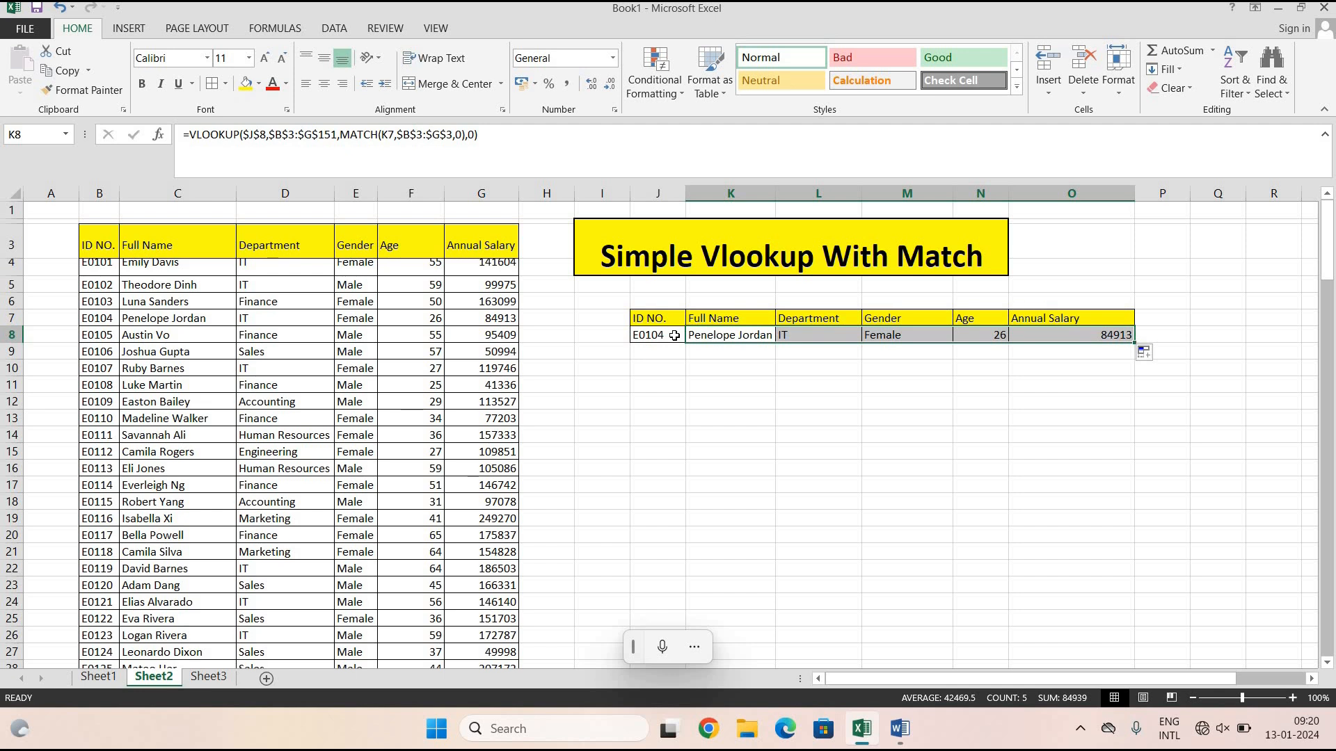
Highlight the matching employee record B7:G7 in the source table with a yellow fill.
drag(101, 318, 473, 317)
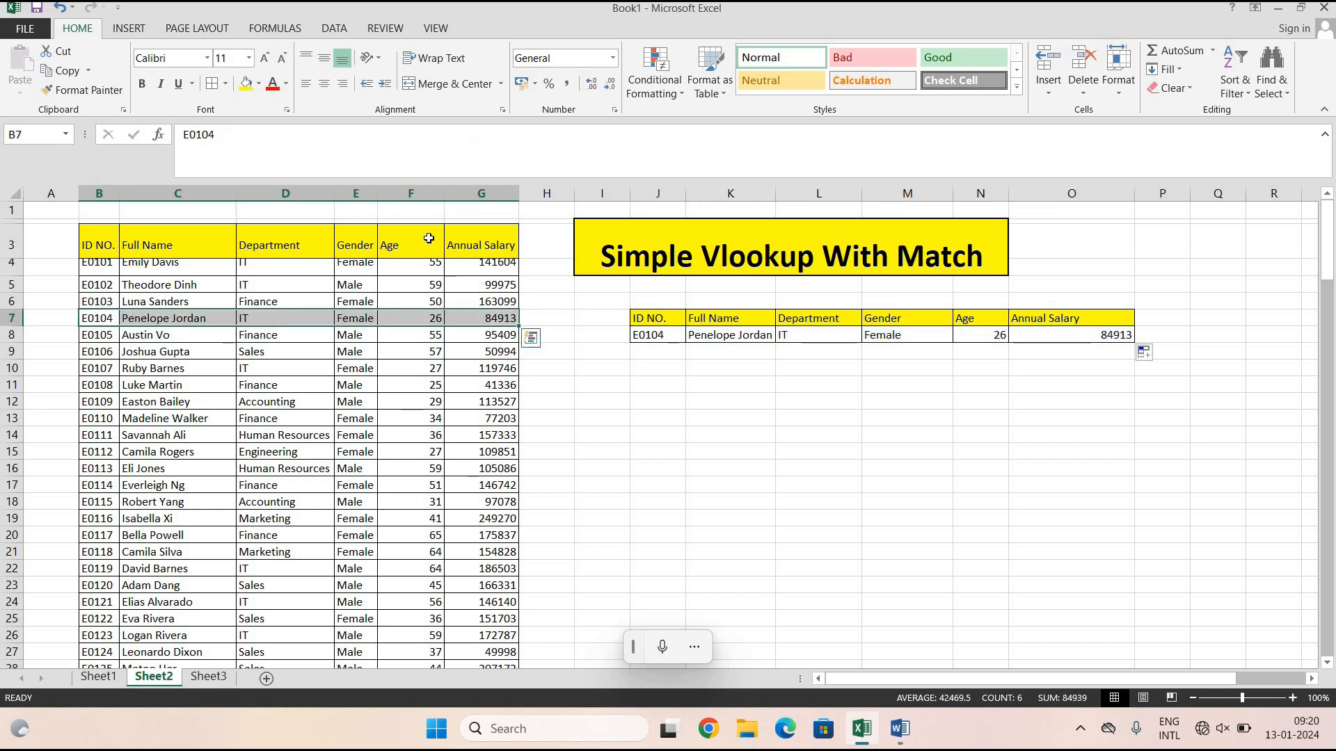
click(245, 84)
click(681, 431)
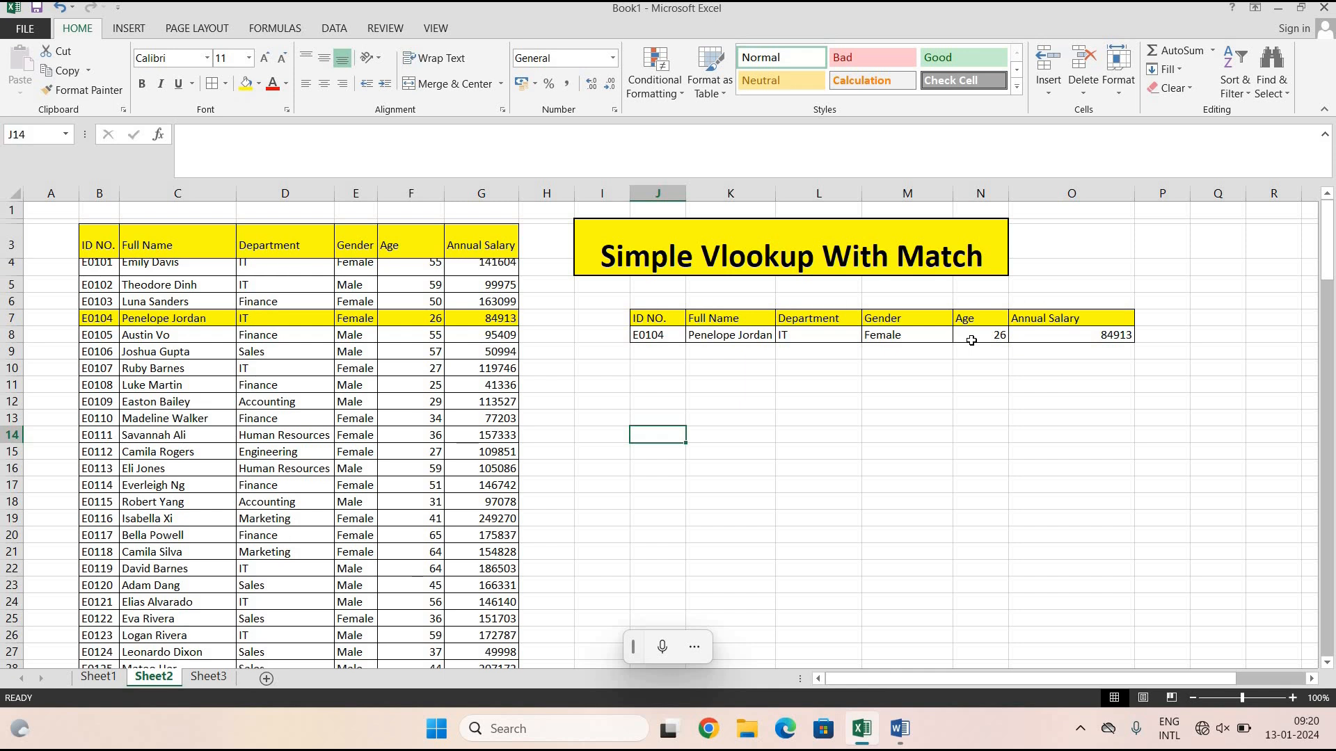
Switch to Sheet3 and copy the employee ID from cell B11 into cell I9 as the lookup value.
click(206, 679)
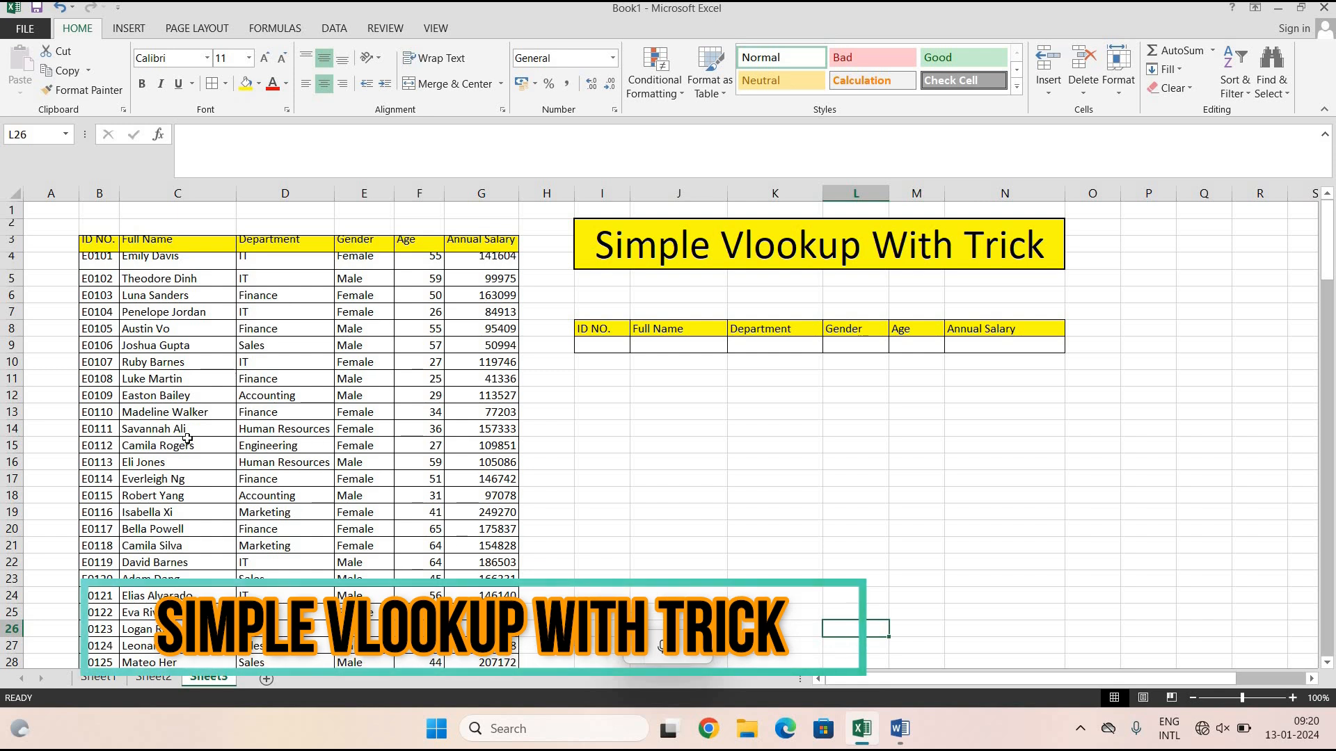
click(106, 381)
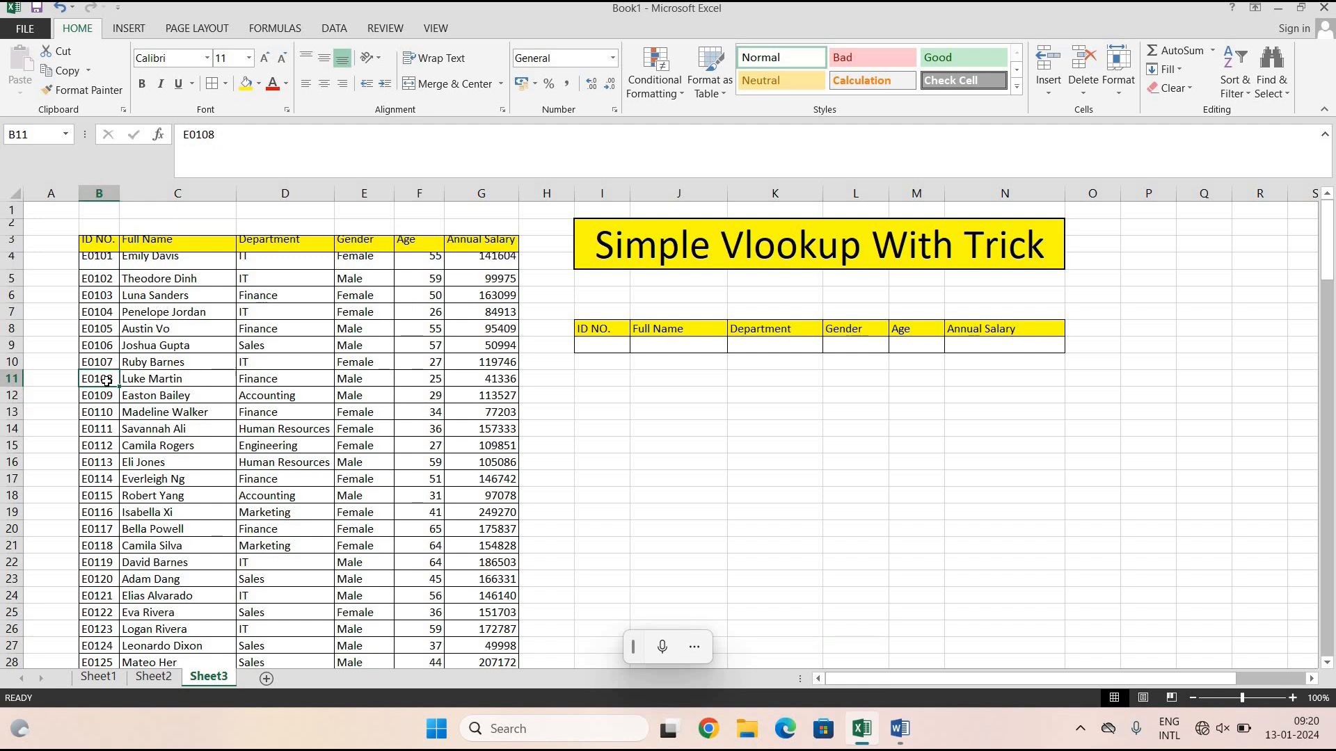
key(ctrl+c)
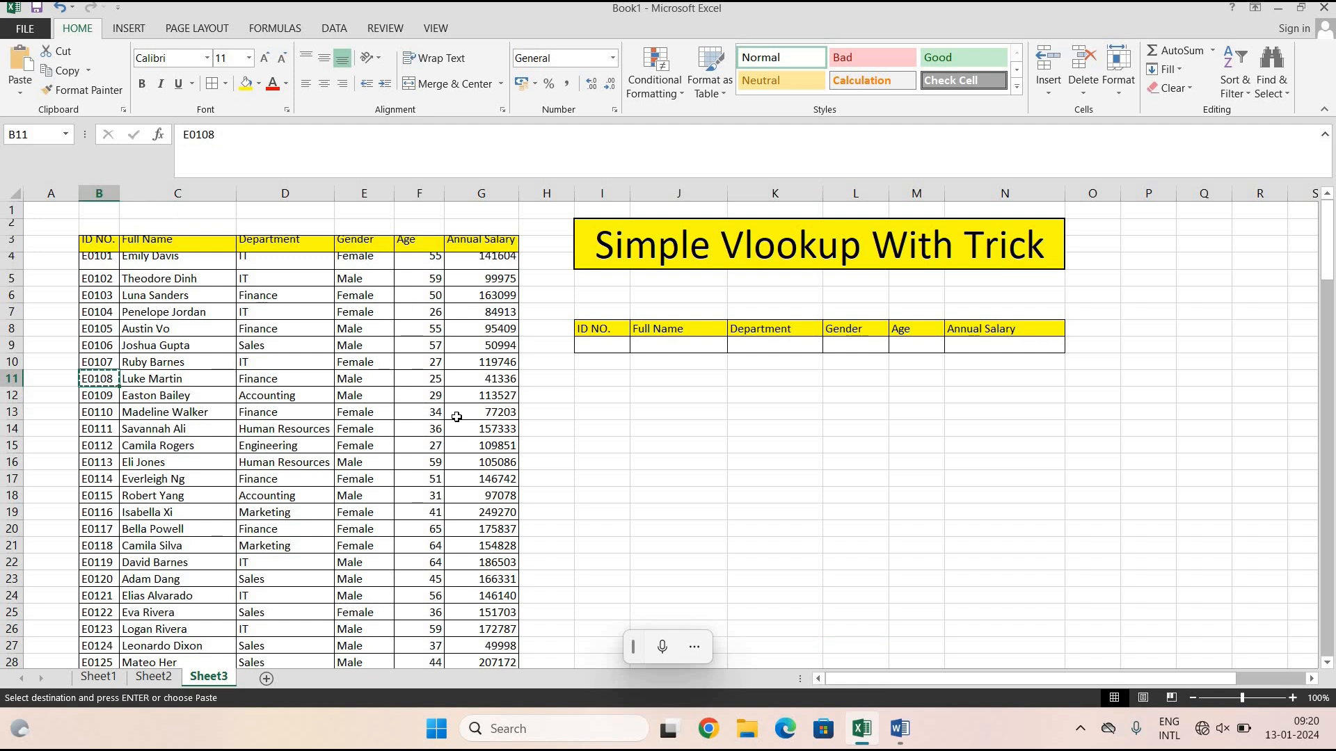
click(608, 344)
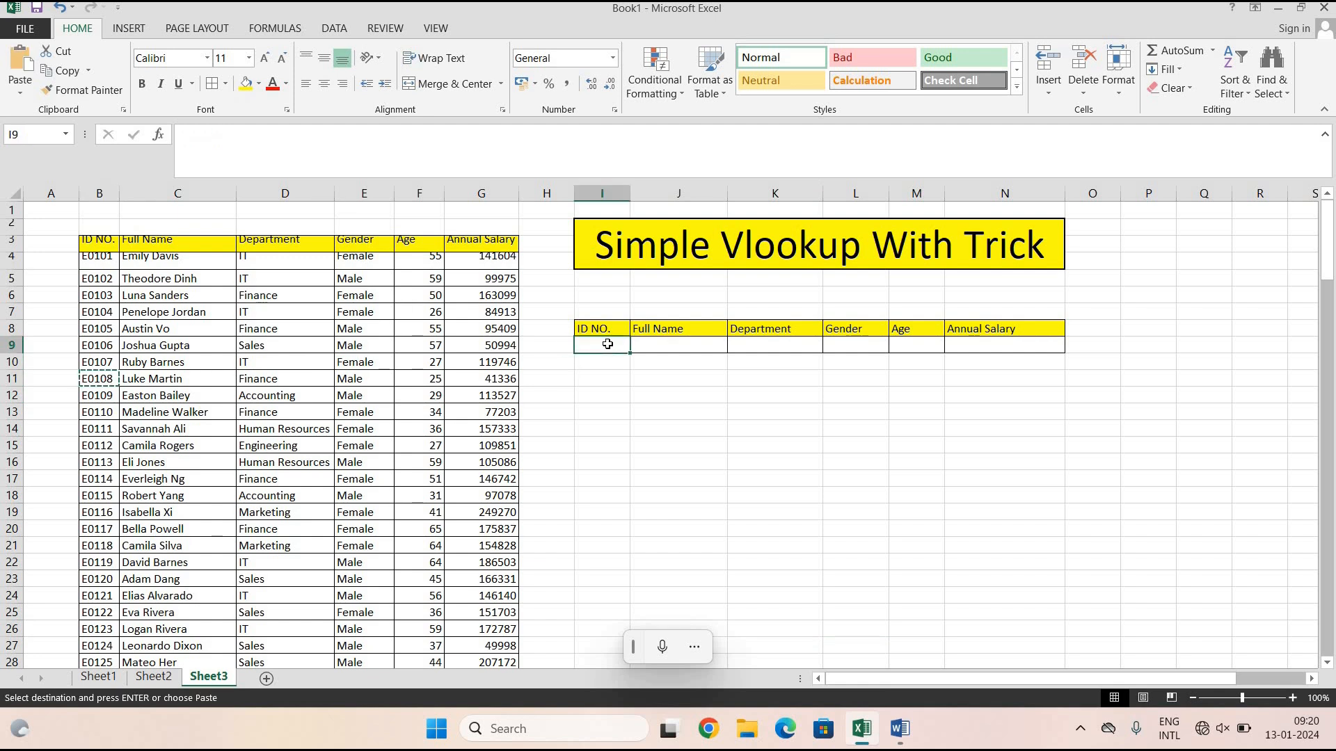
key(ctrl+v)
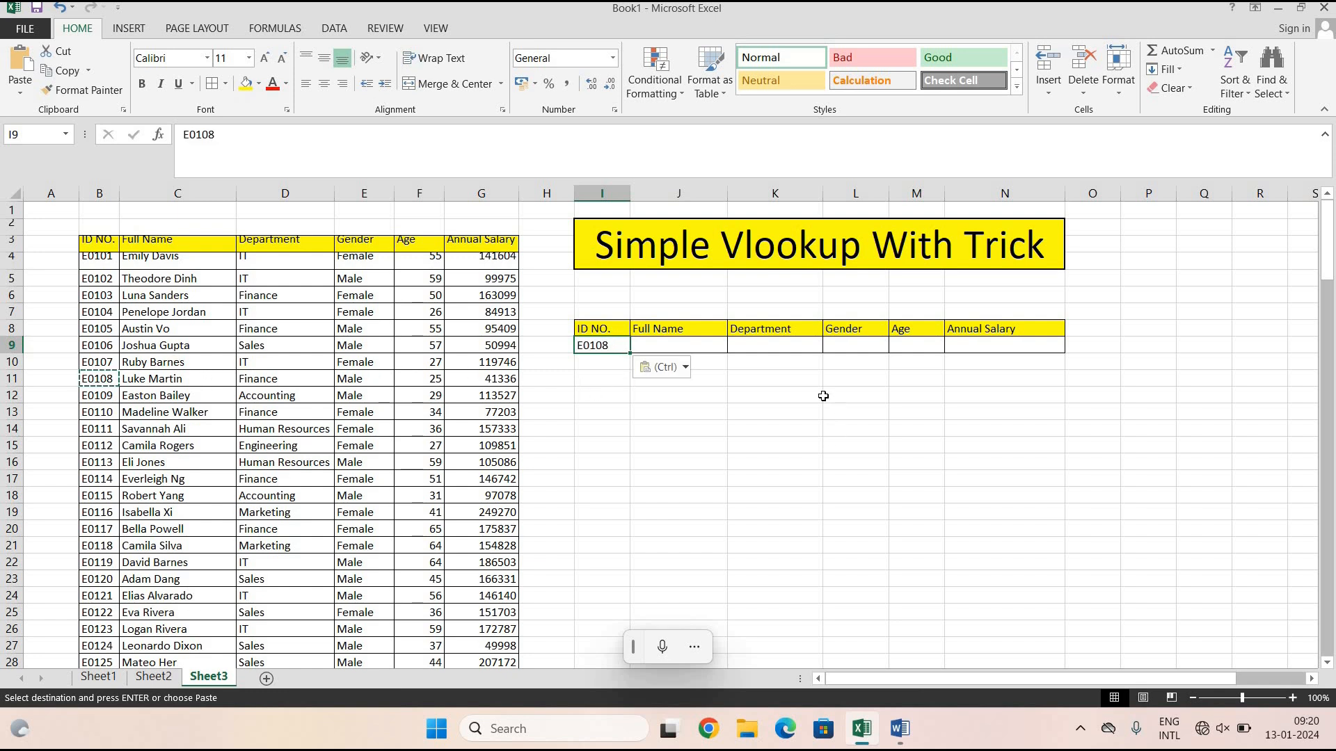
Select the result cells J9:N9 and start a VLOOKUP formula in them with I9 as the lookup value.
click(707, 346)
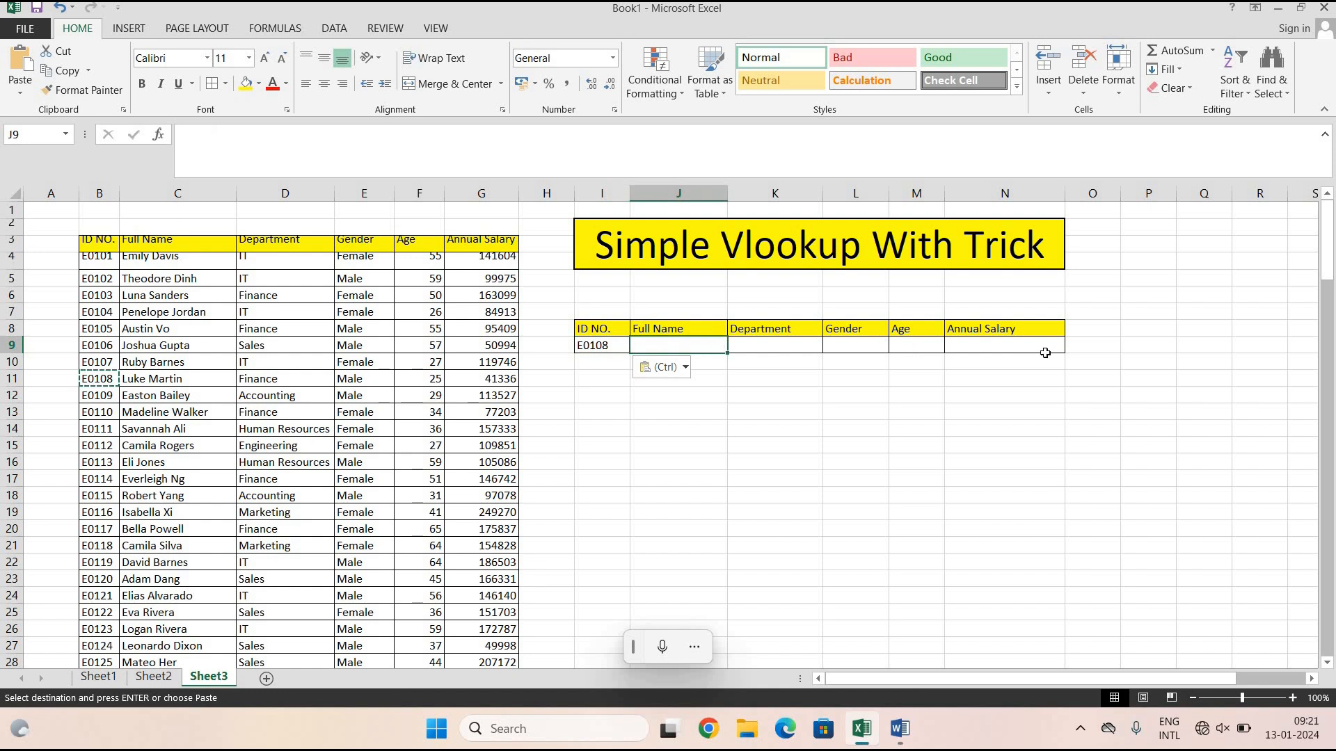
drag(682, 349, 975, 337)
drag(998, 337, 1000, 342)
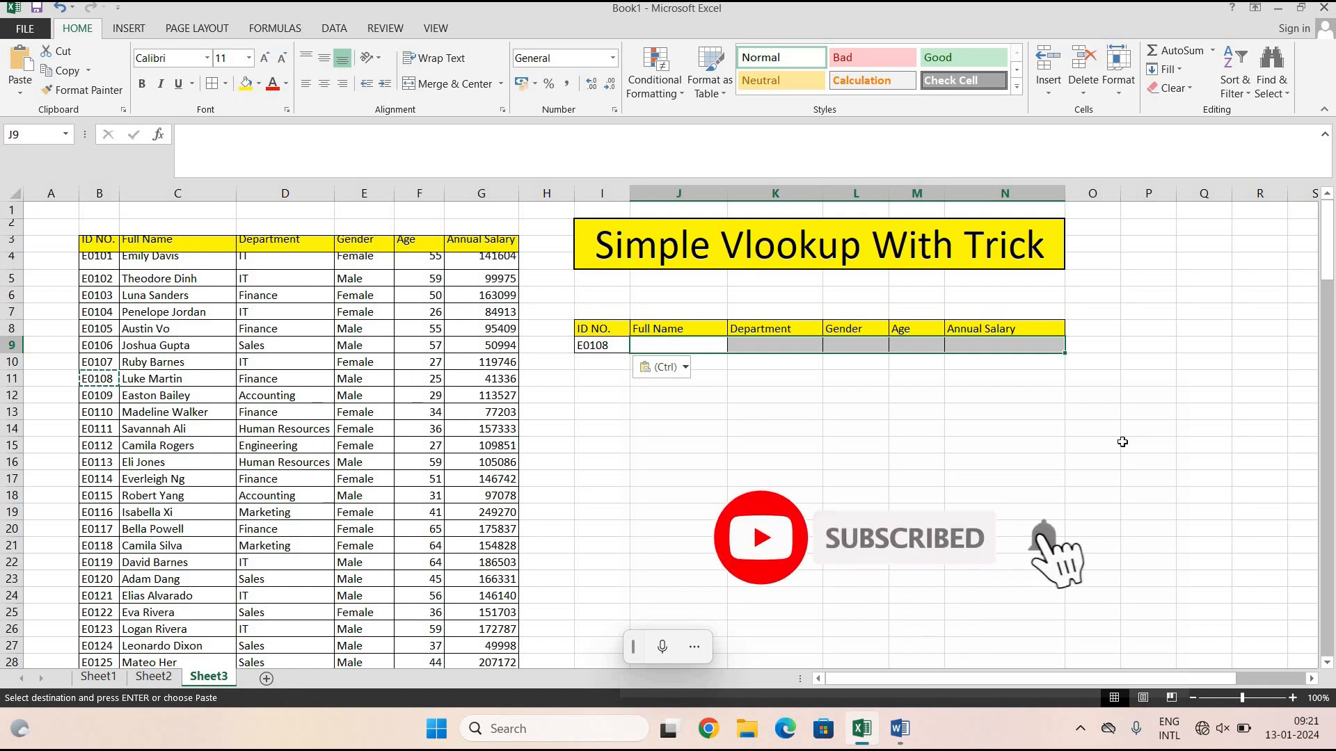
text(=v)
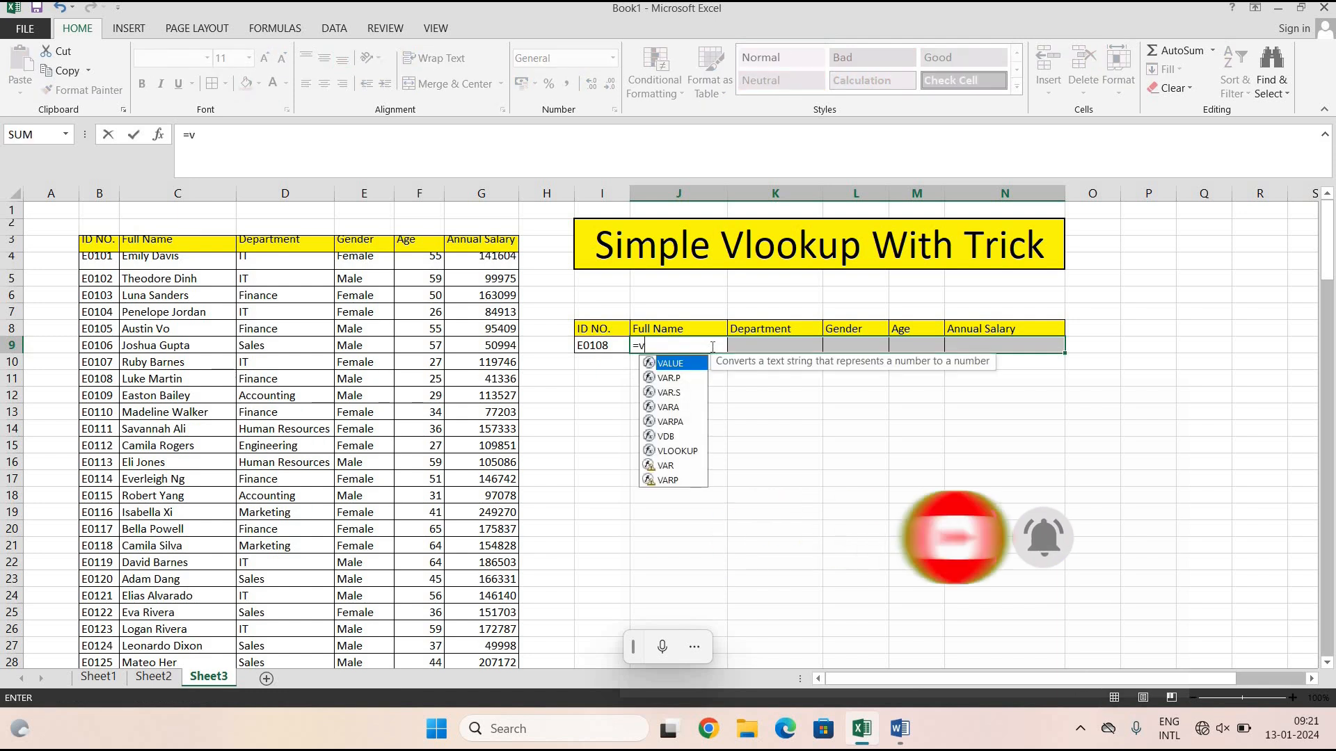
text(lookup()
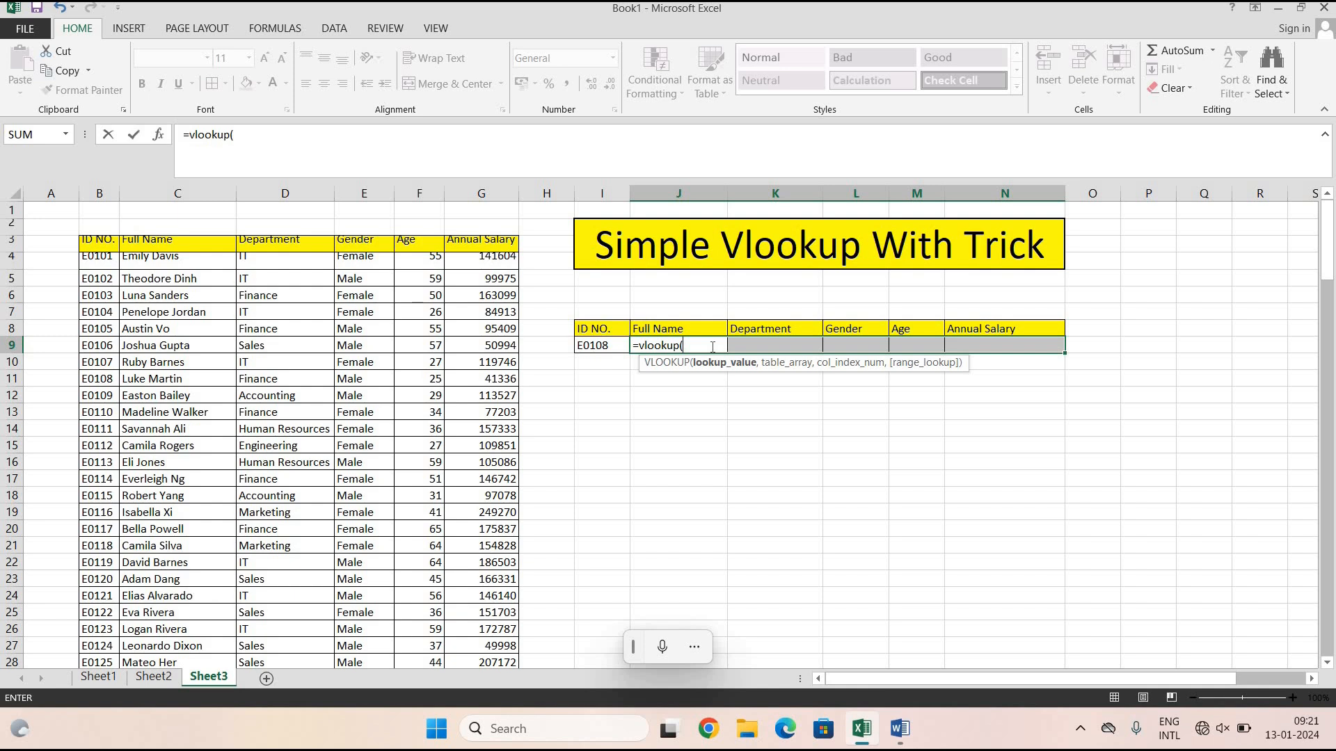
click(591, 350)
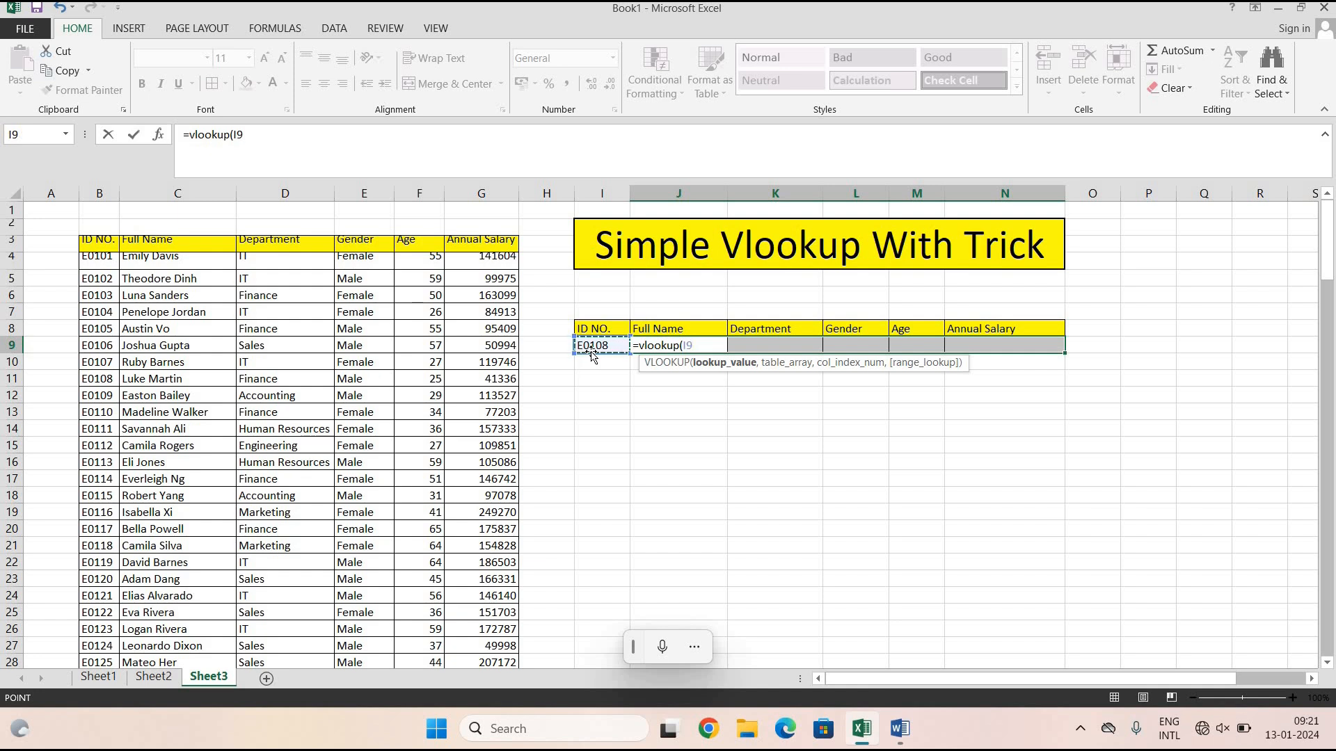
text(,)
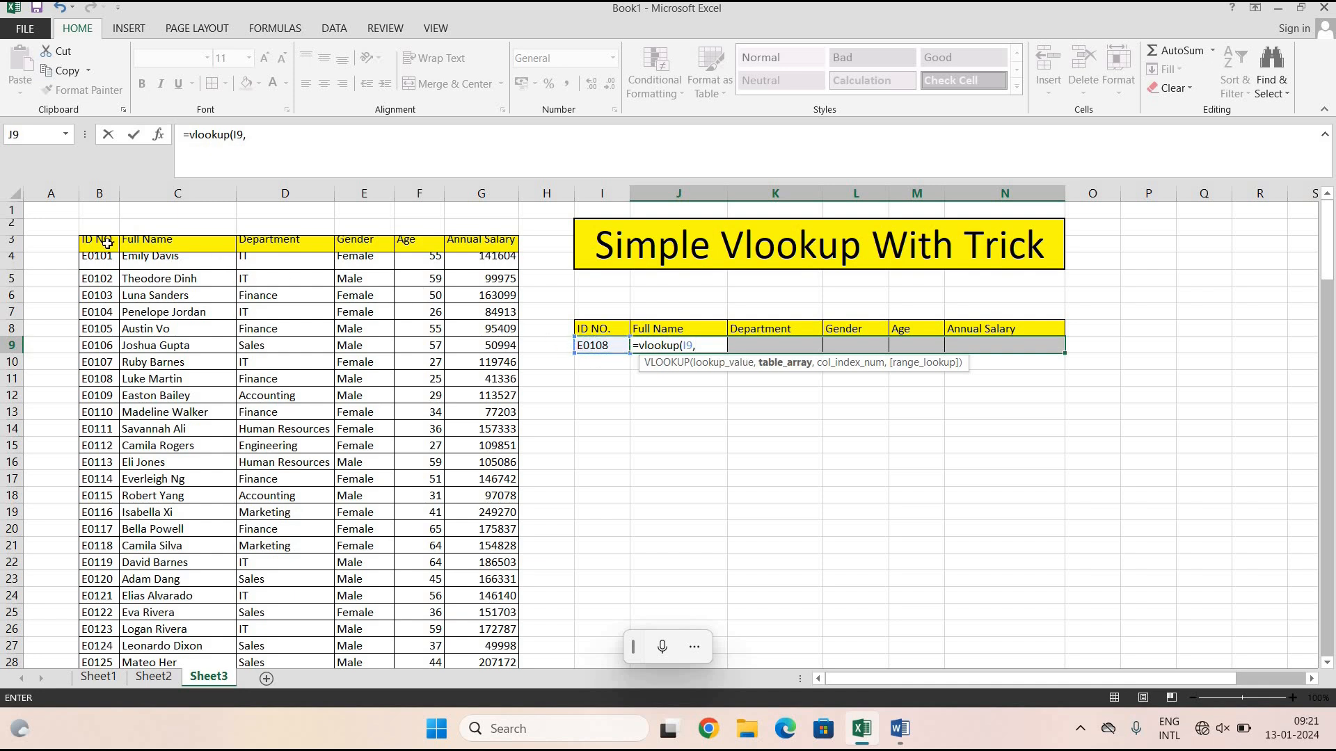
Set the VLOOKUP table array to the whole employee table, B3:G151.
drag(100, 242, 501, 246)
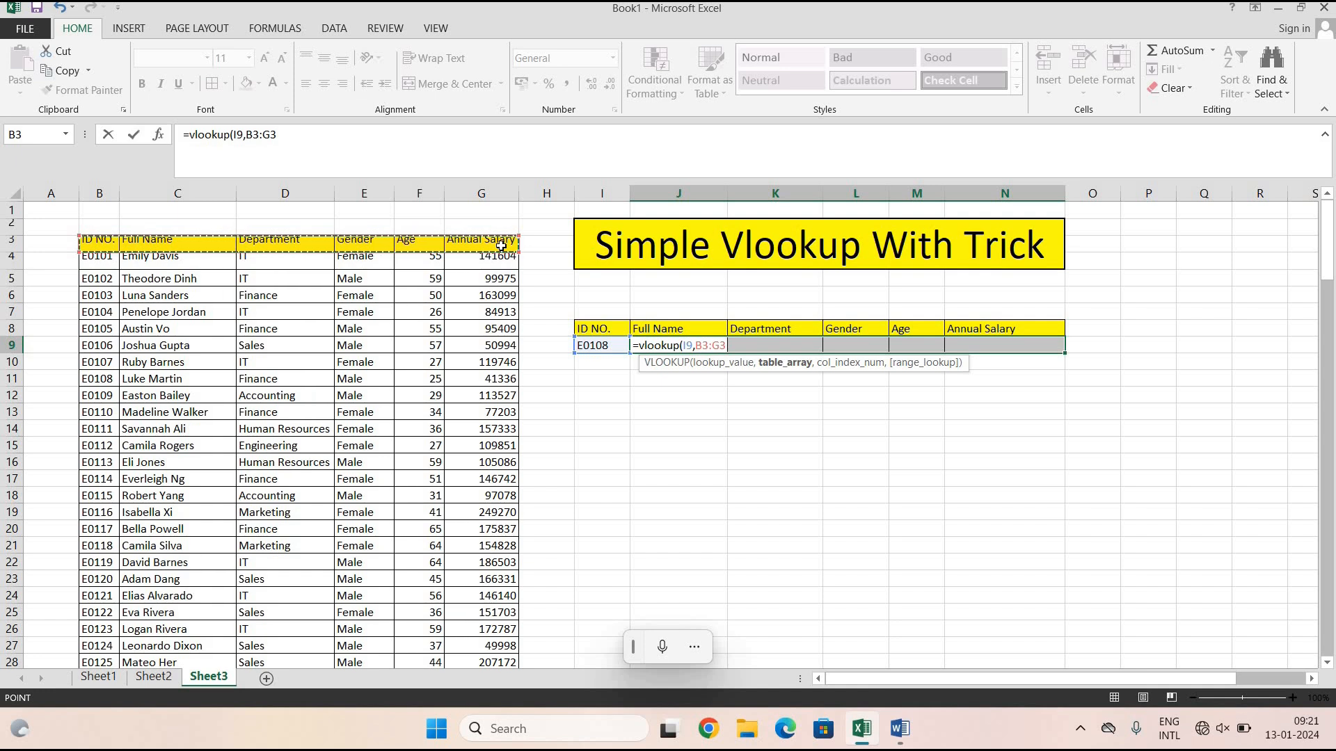
key(ctrl+shift+Down)
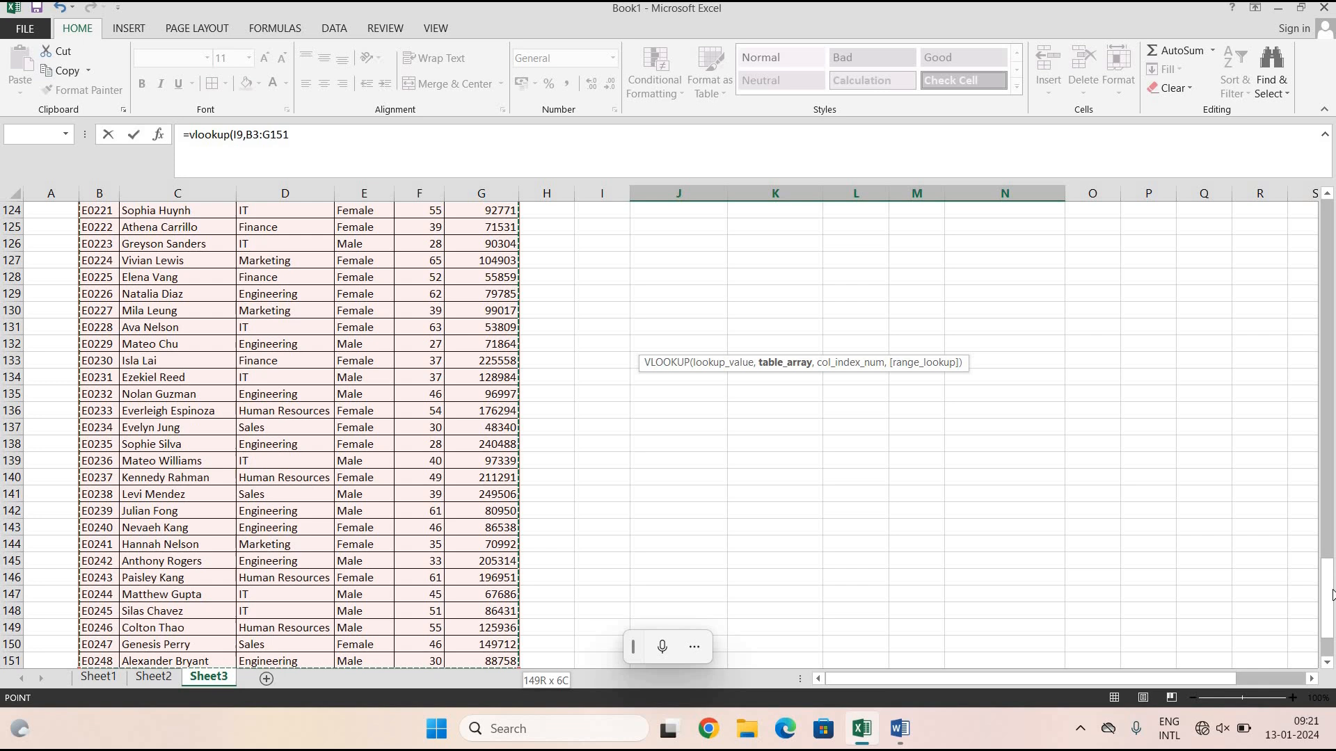
drag(1328, 590, 1327, 209)
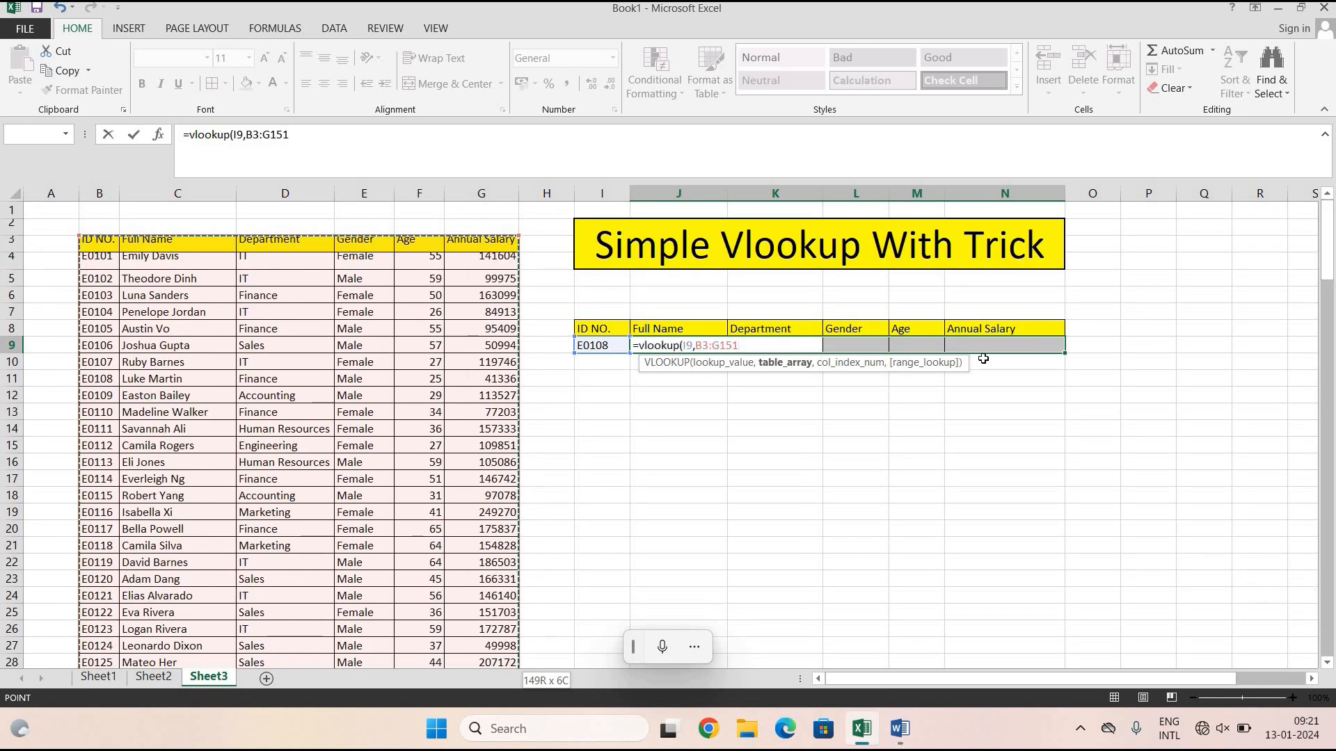
text(,)
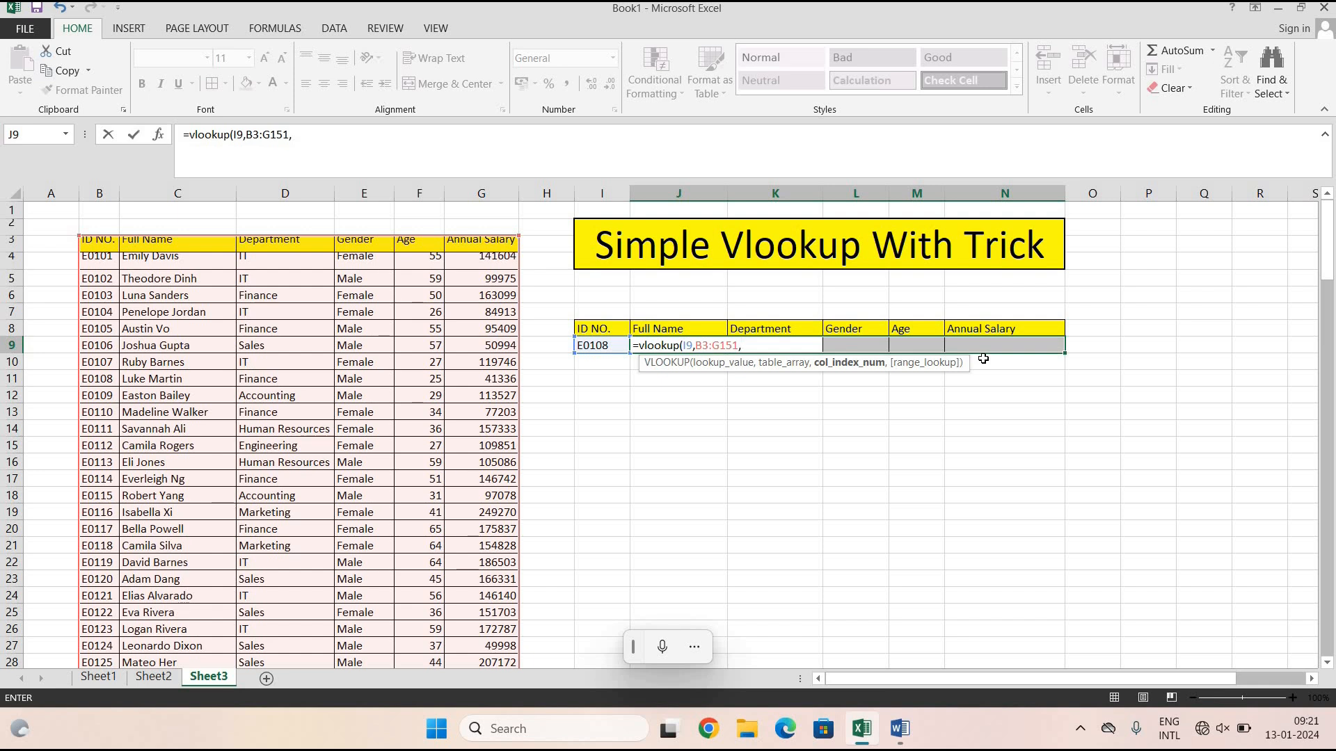
Add COLUMNS(B3:C3) as the column index and 0 for an exact match, and close the VLOOKUP formula.
text(col)
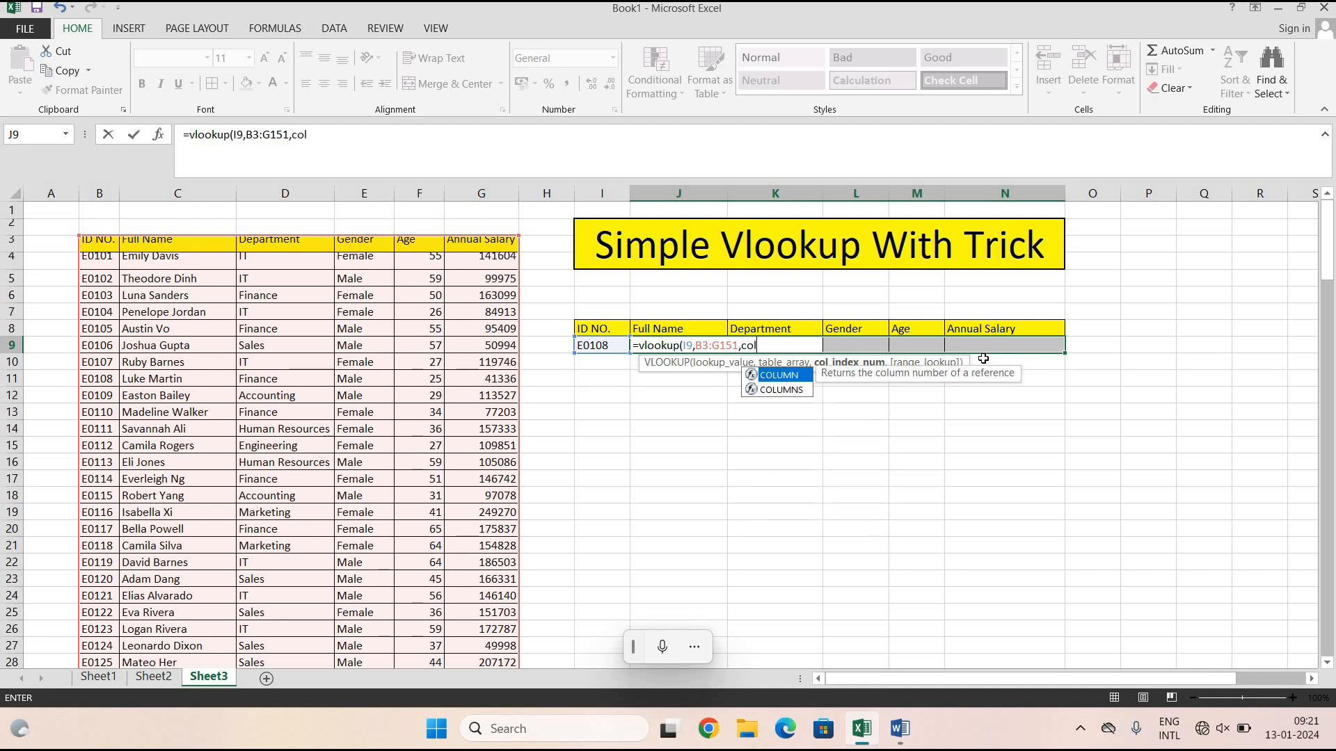
text(umns)
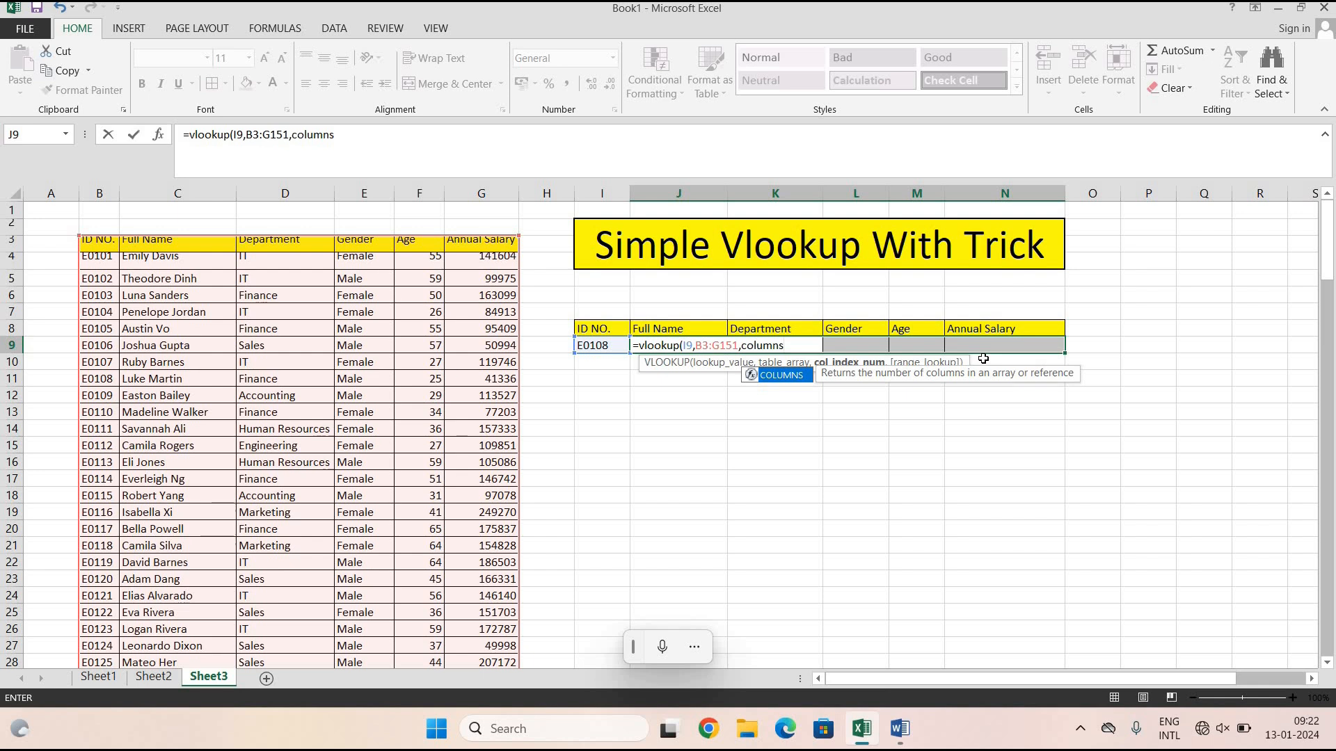
text(()
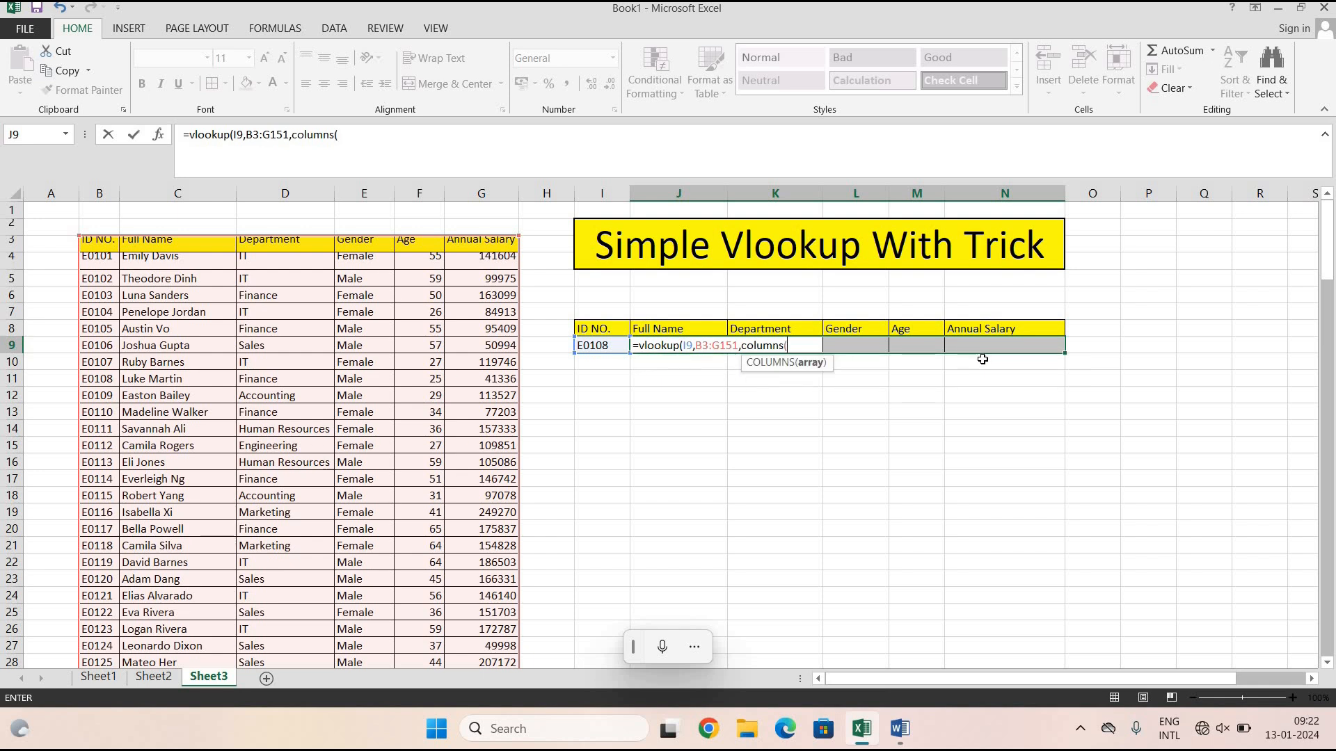
click(101, 244)
drag(132, 241, 155, 240)
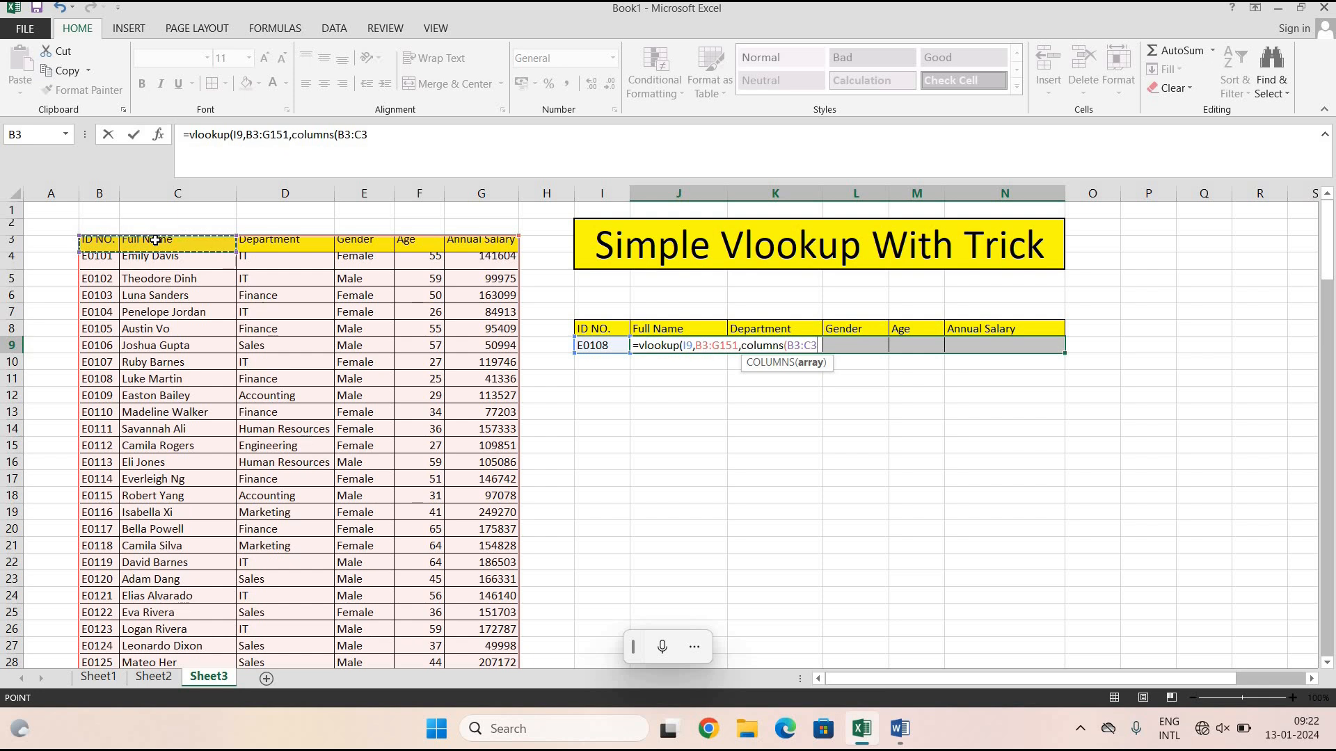
text())
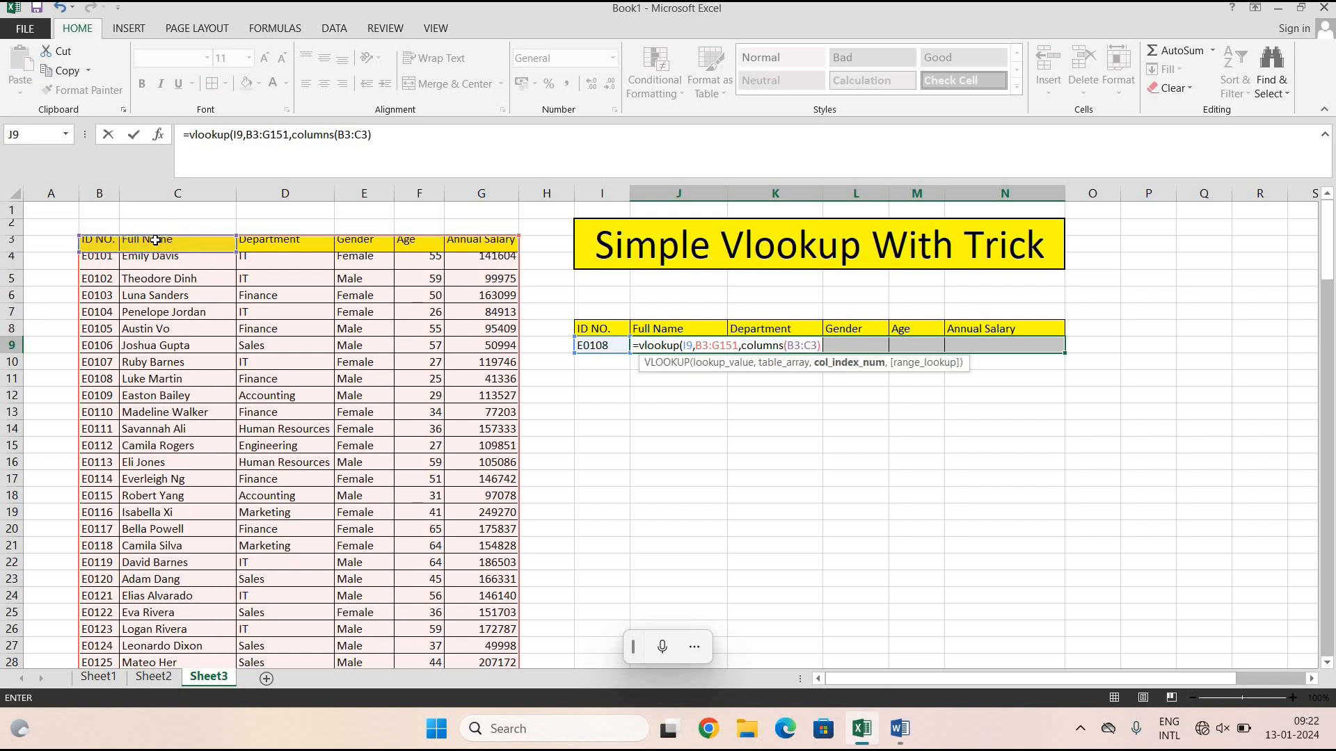
text(,0)
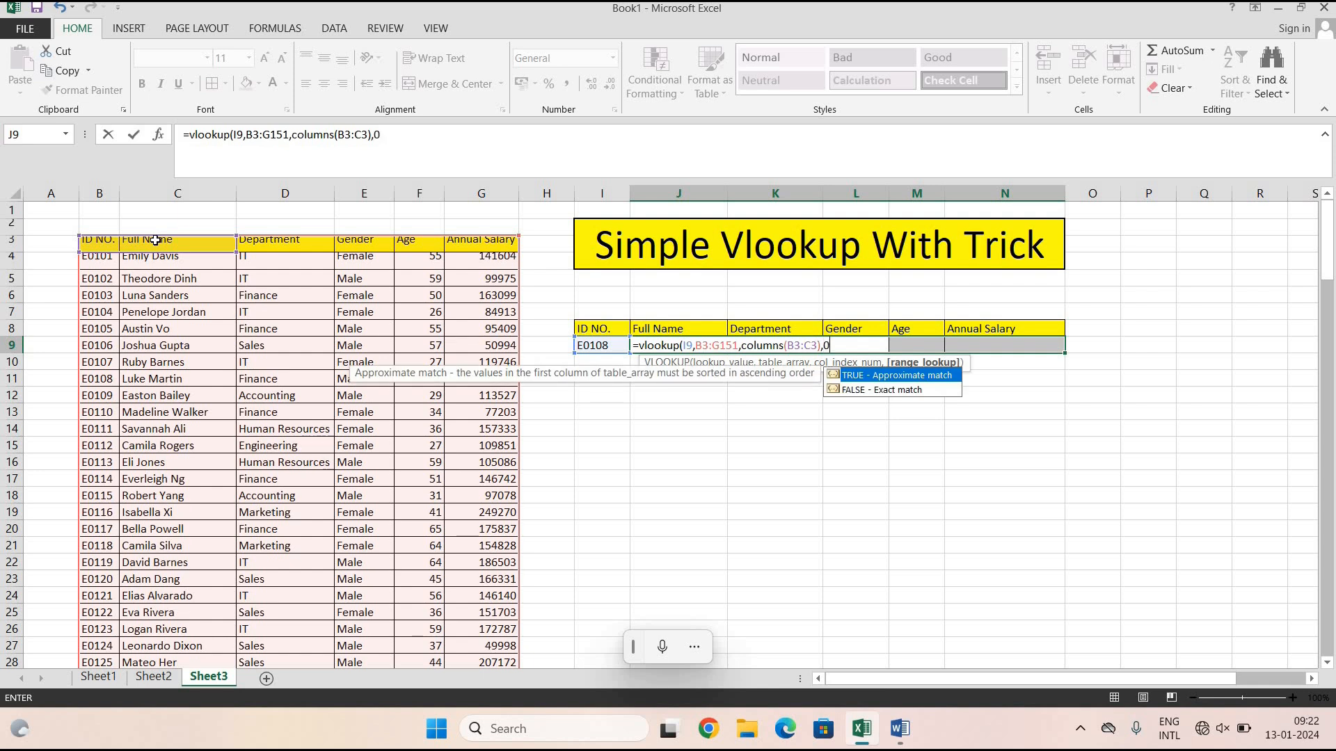
text())
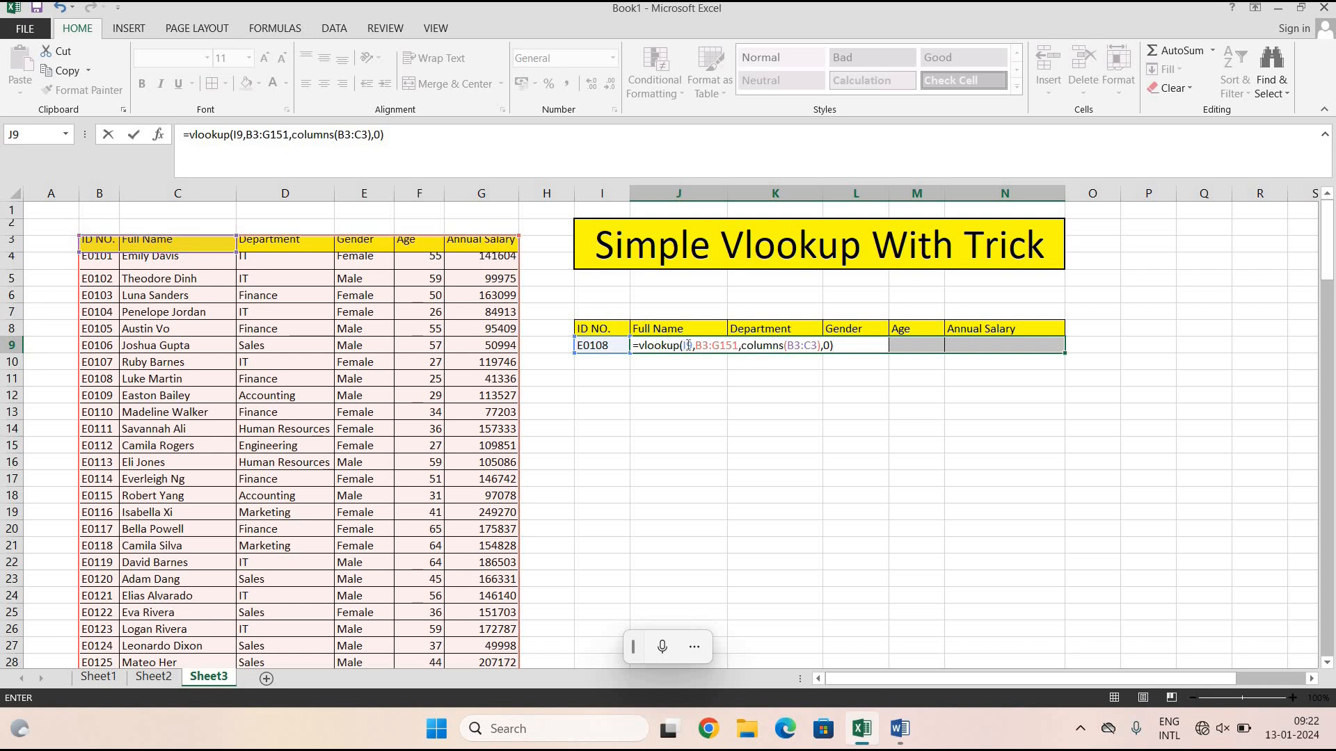
Make the lookup value and table array absolute in the formula, as $I$9 and $B$3:$G$151.
click(688, 345)
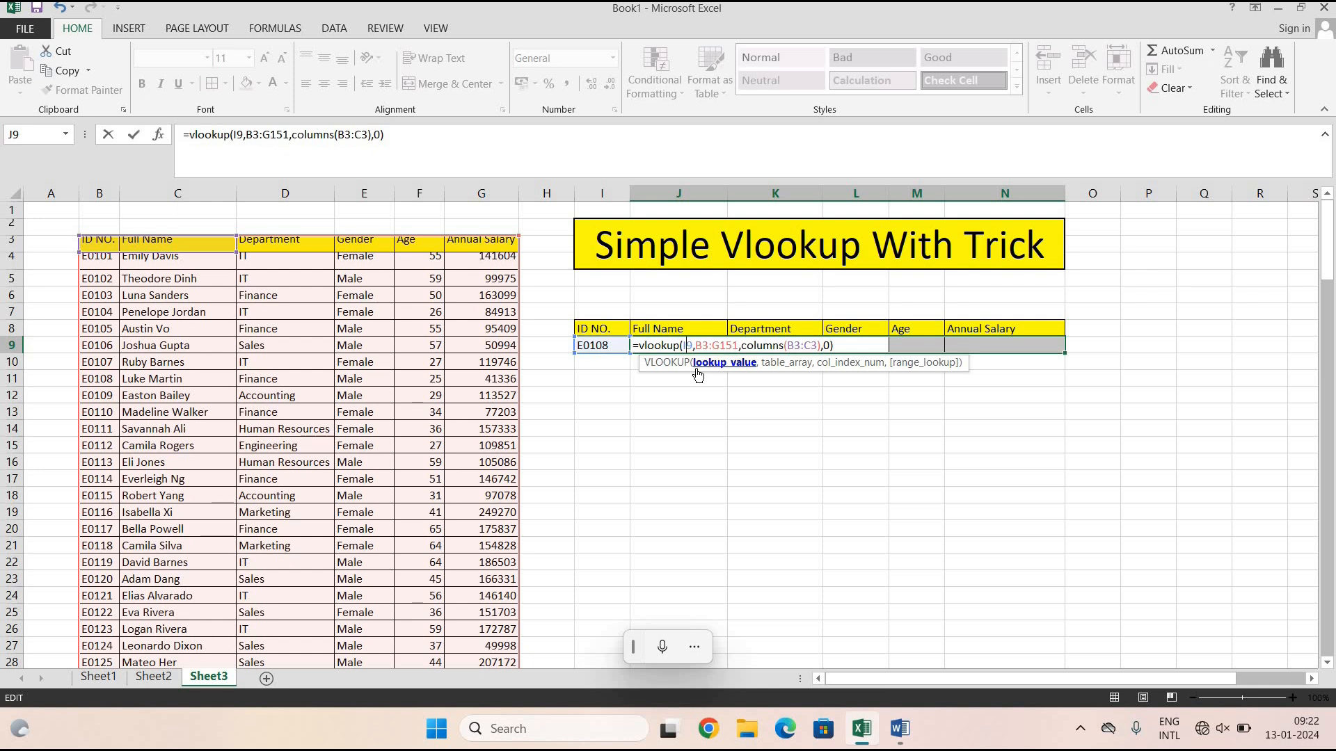
key(F4)
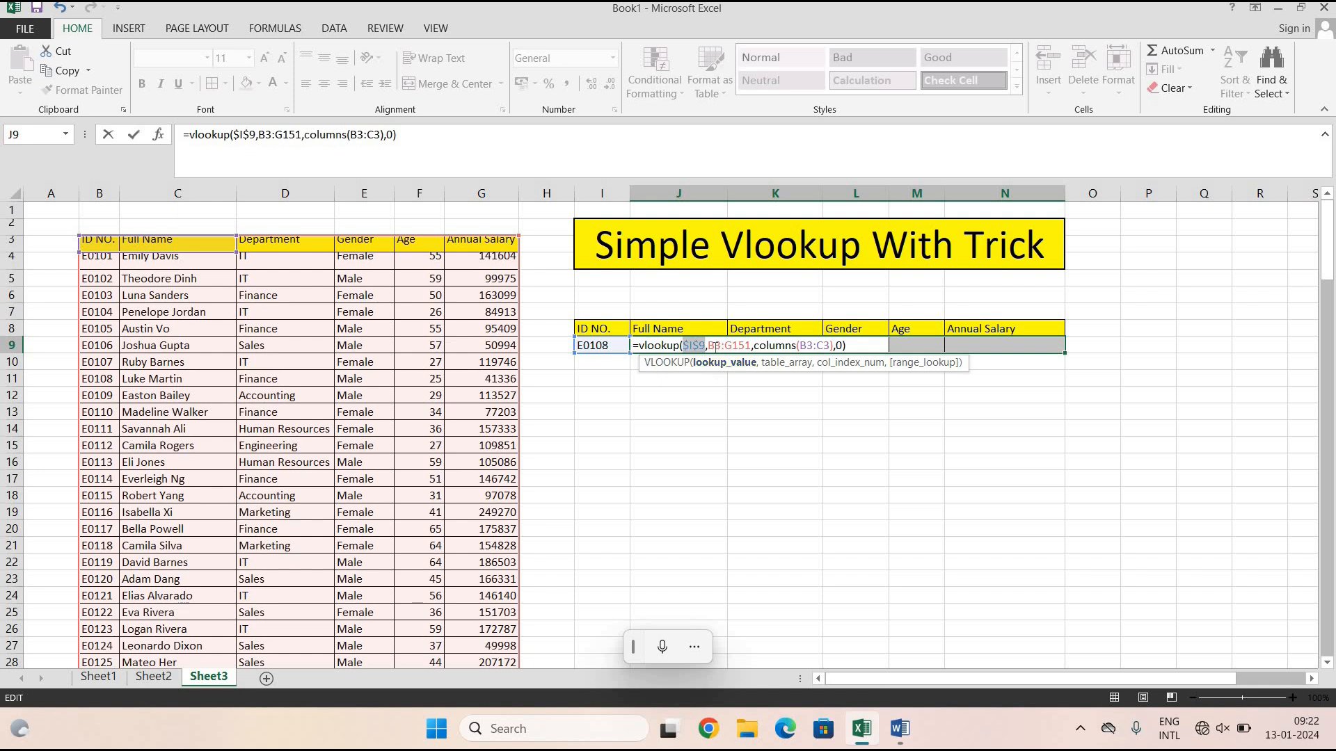
click(713, 346)
key(F4)
click(747, 346)
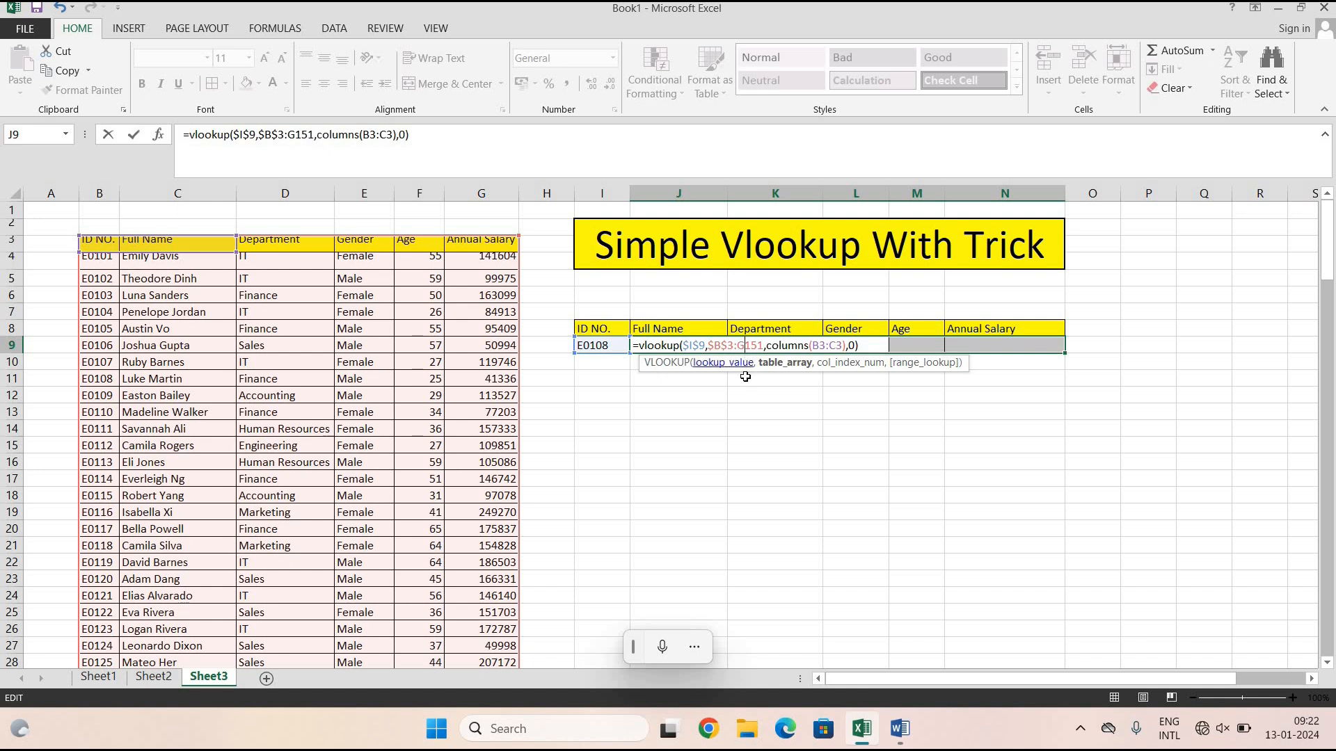
key(F4)
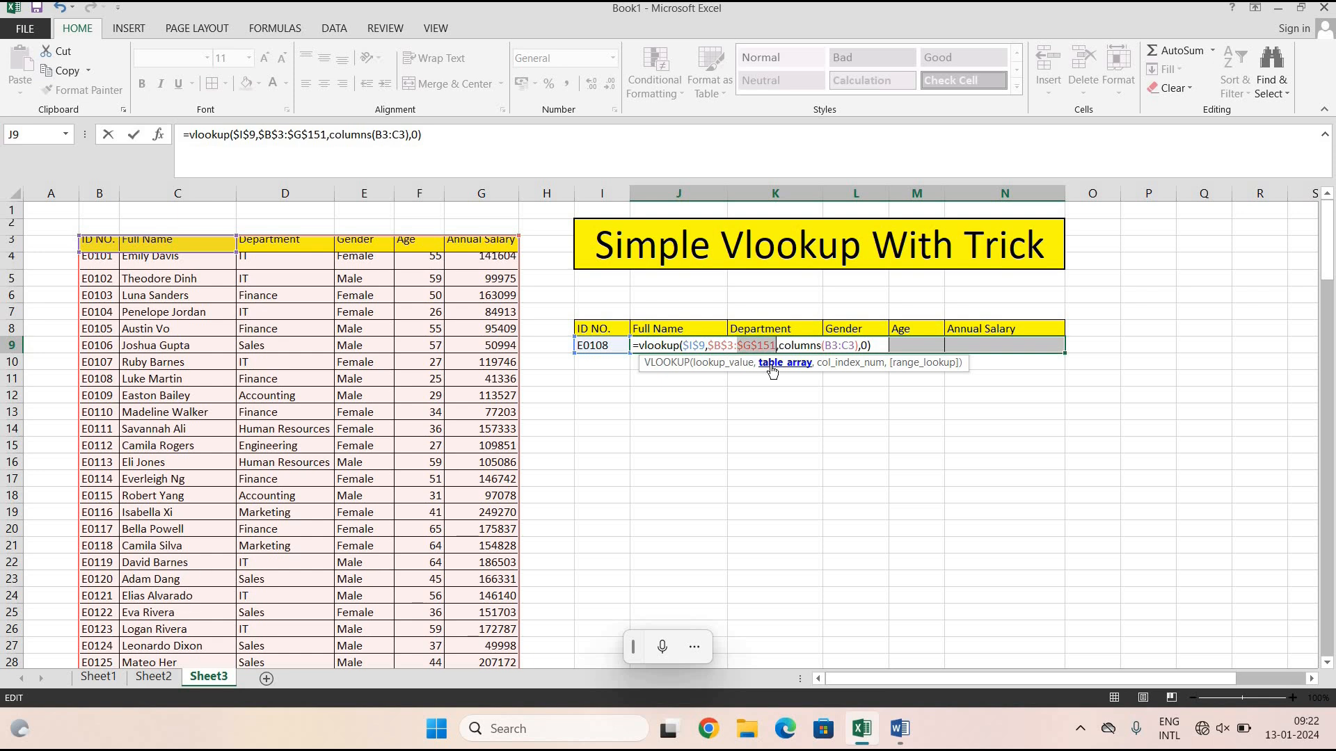
Lock the start of the COLUMNS range as $B$3:C3 and enter the formula in all selected cells J9:N9 at once.
key(Right)
key(Right)
key(Right)
key(Right)
key(Right)
key(Right)
key(Right)
key(Right)
key(Right)
key(Right)
key(F4)
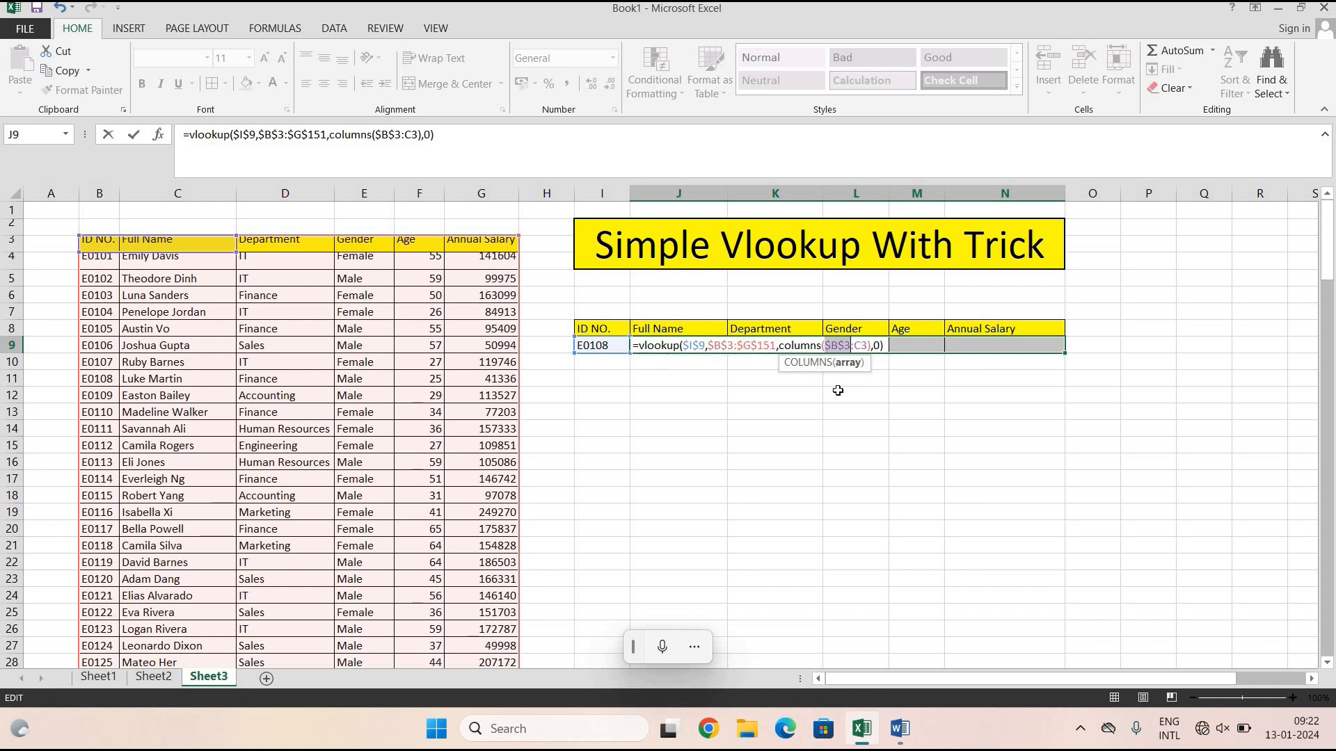
click(482, 135)
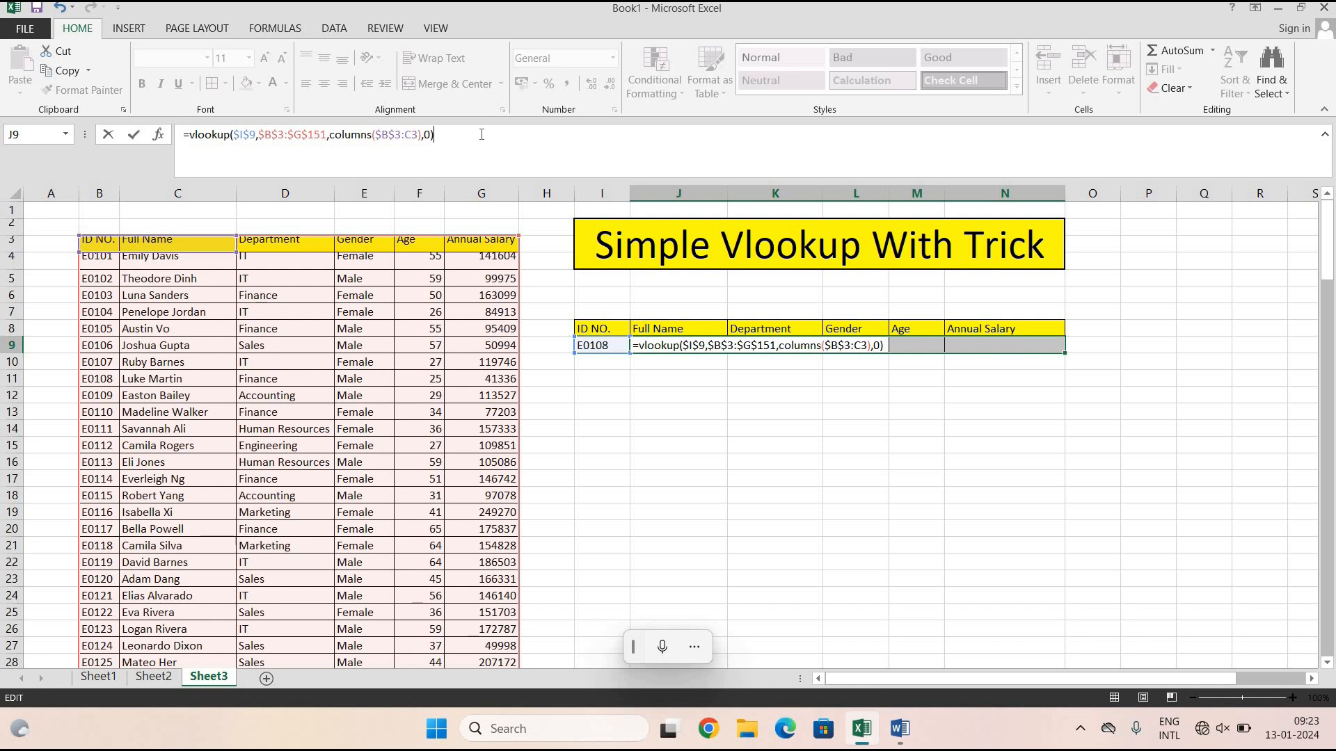
key(ctrl+Return)
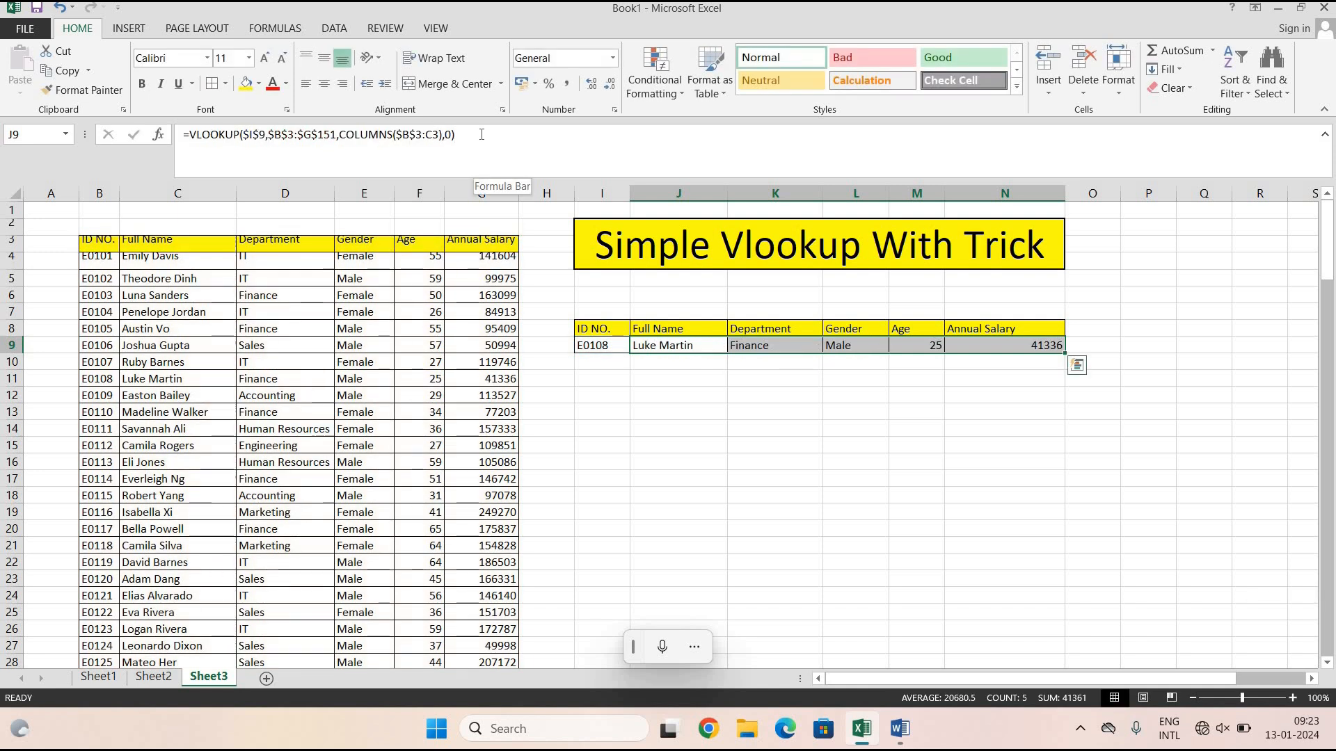
Highlight the matching employee record B11:G11 in the source table with a yellow fill.
click(644, 410)
click(598, 347)
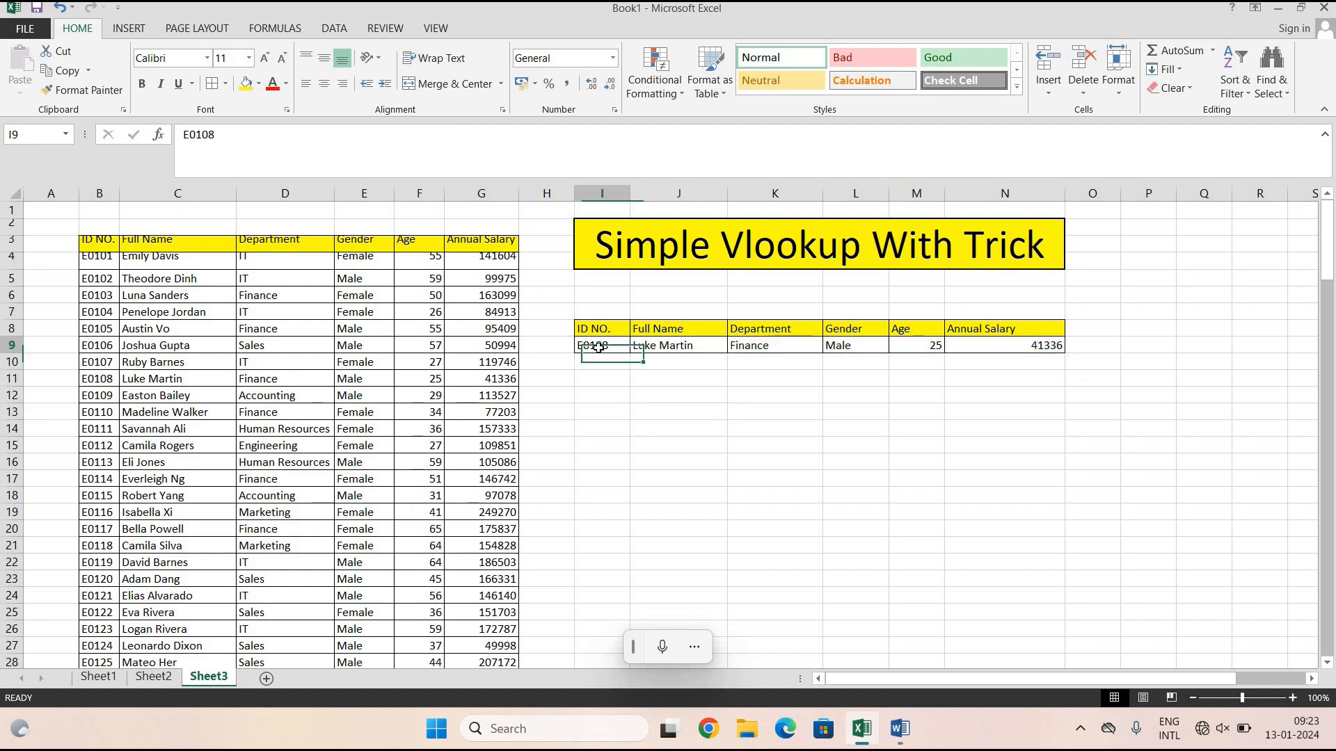
drag(98, 378, 487, 379)
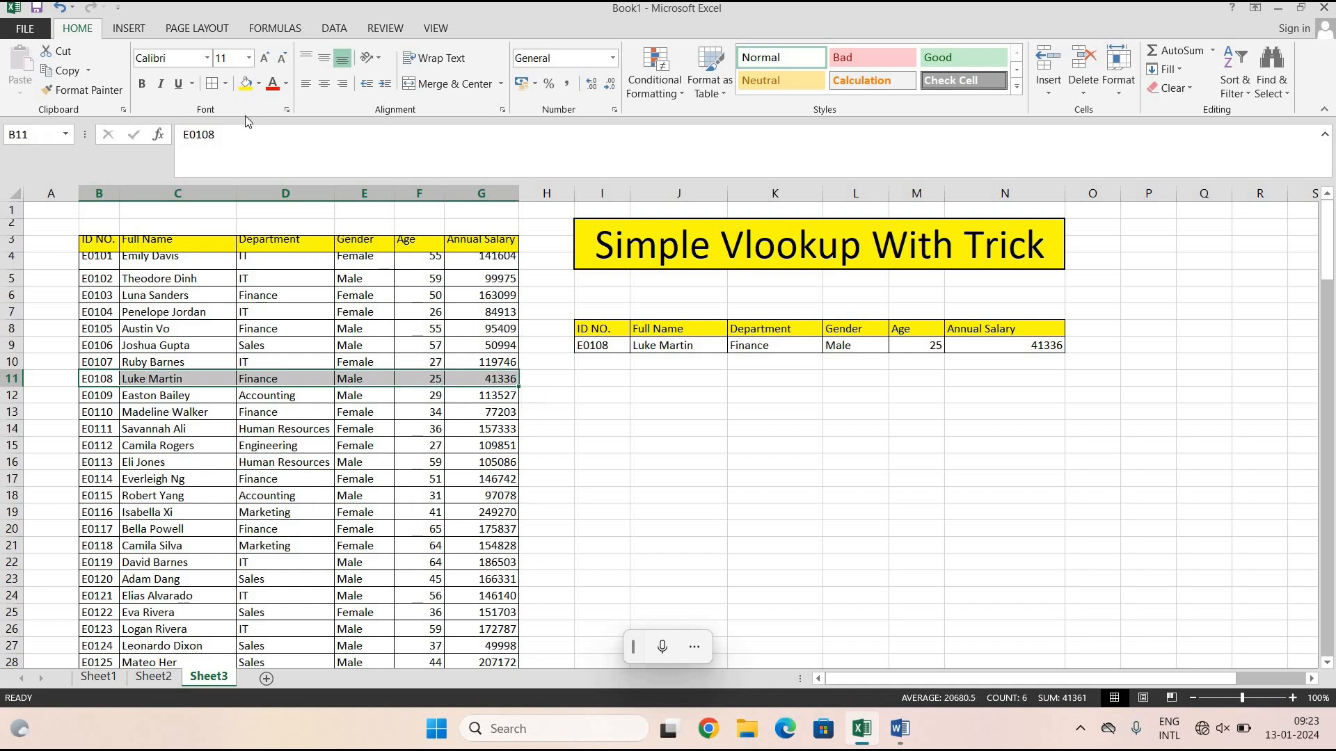
click(247, 83)
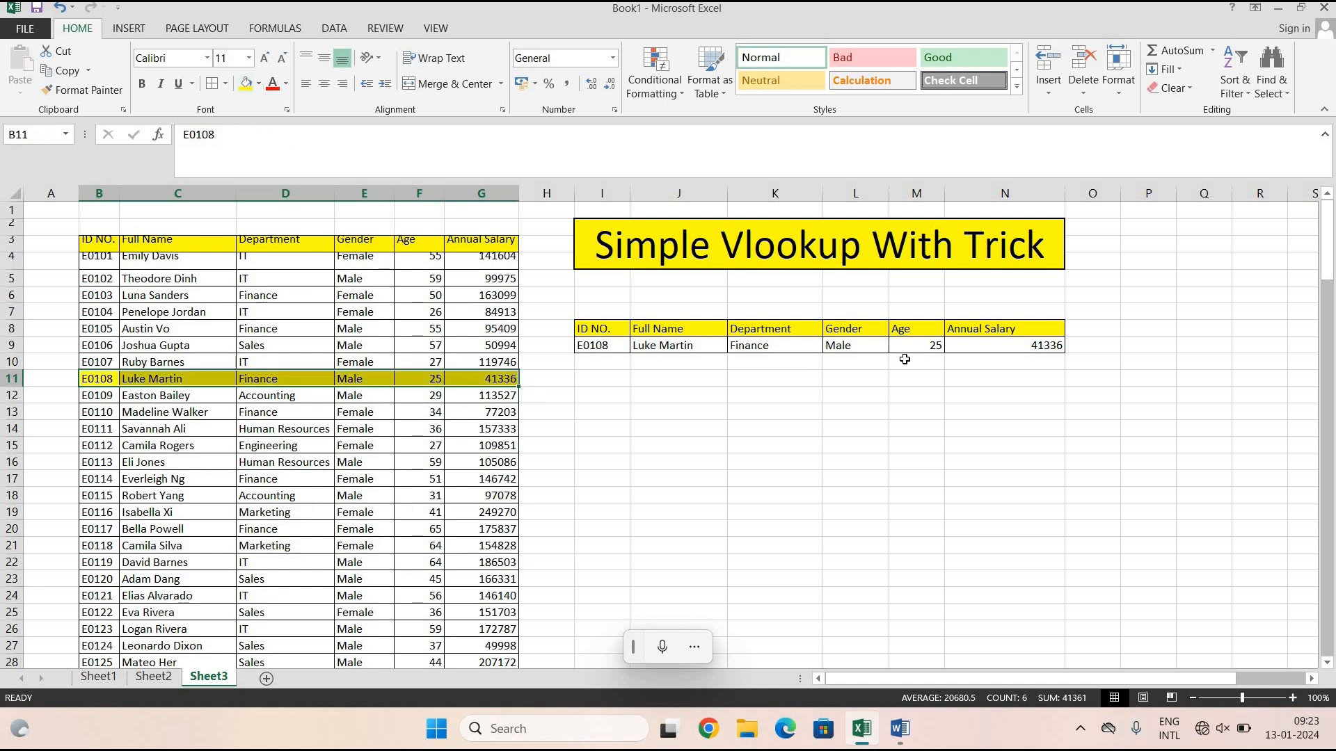
Copy the employee ID from B8 into lookup cell I9 and highlight the matching record B8:G8 with a yellow fill.
click(102, 328)
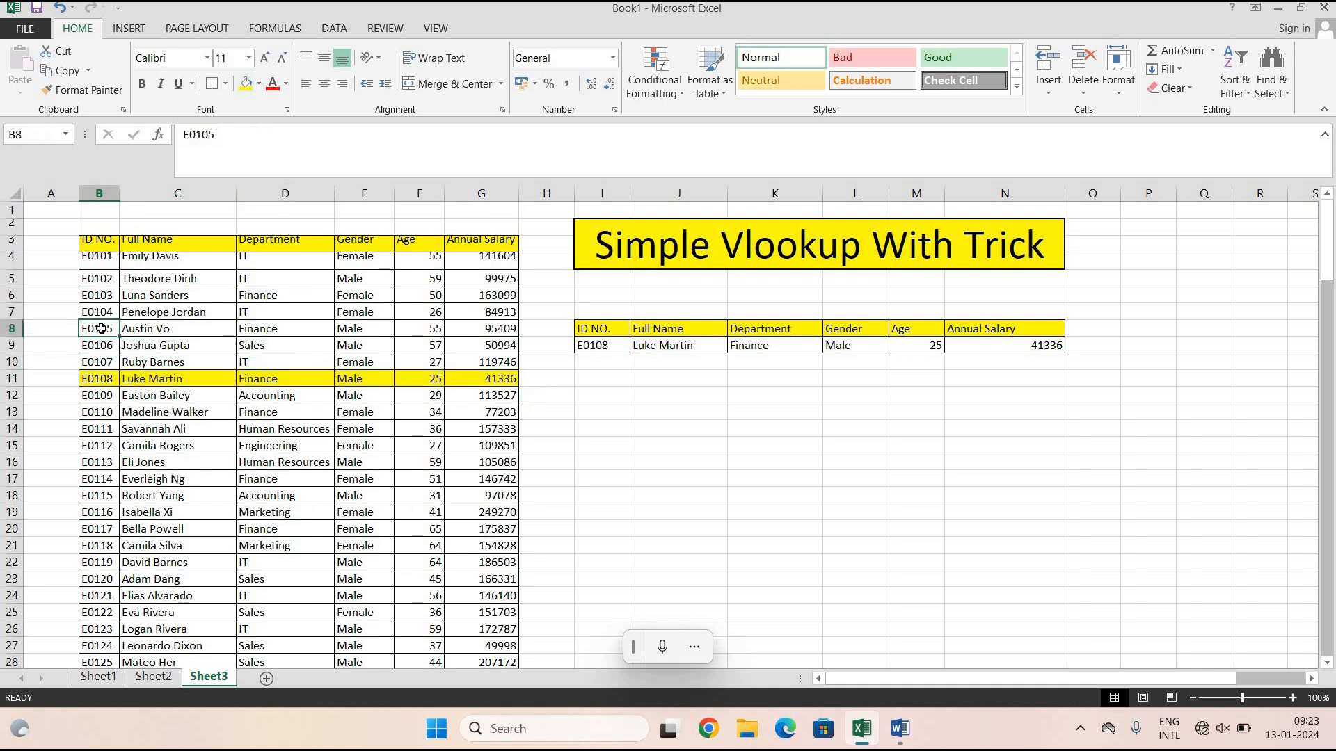
key(ctrl+c)
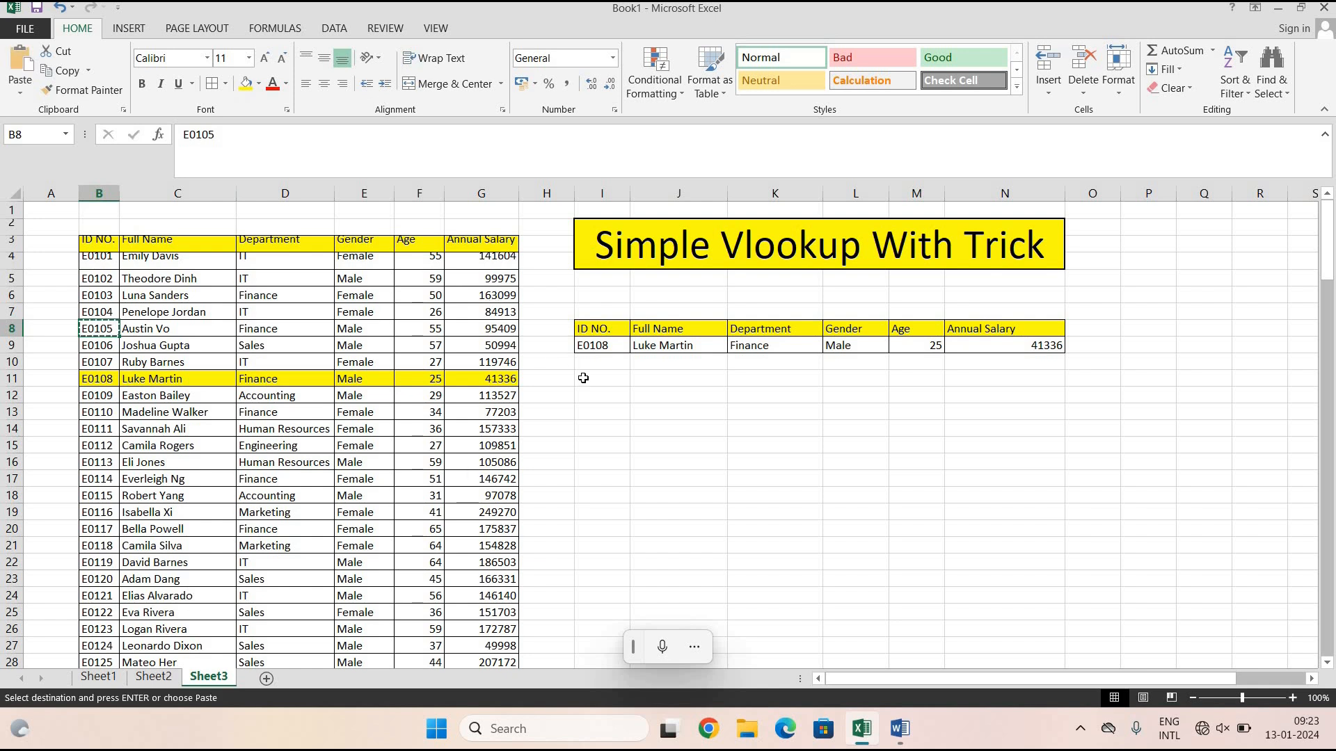
click(601, 345)
key(ctrl+v)
click(634, 445)
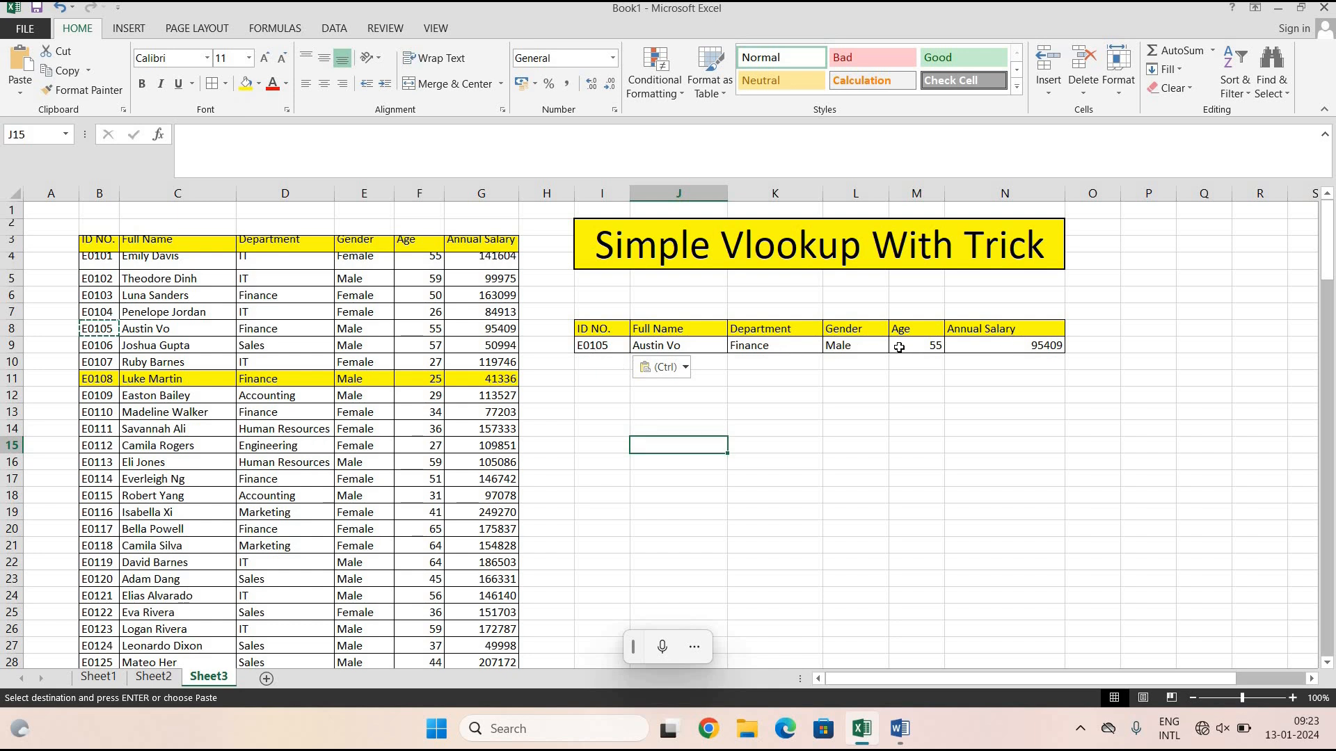
drag(111, 331, 487, 329)
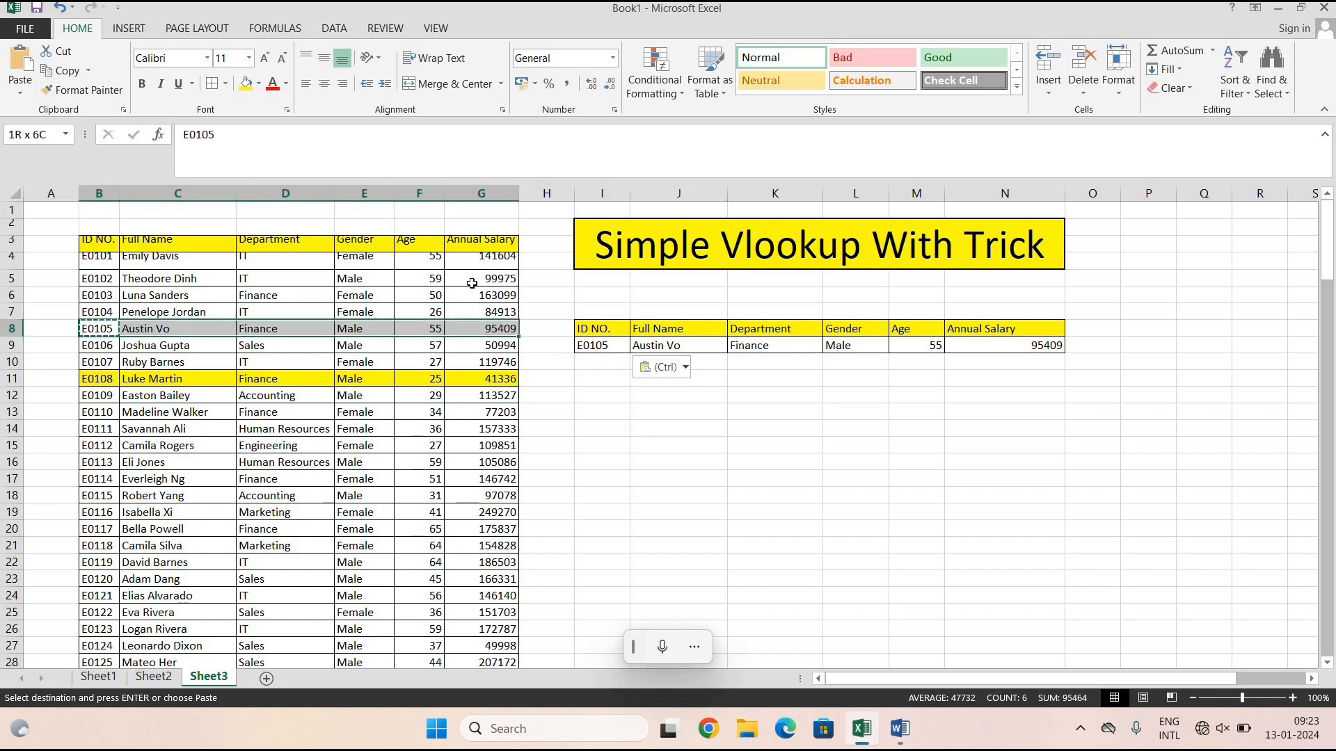
click(244, 84)
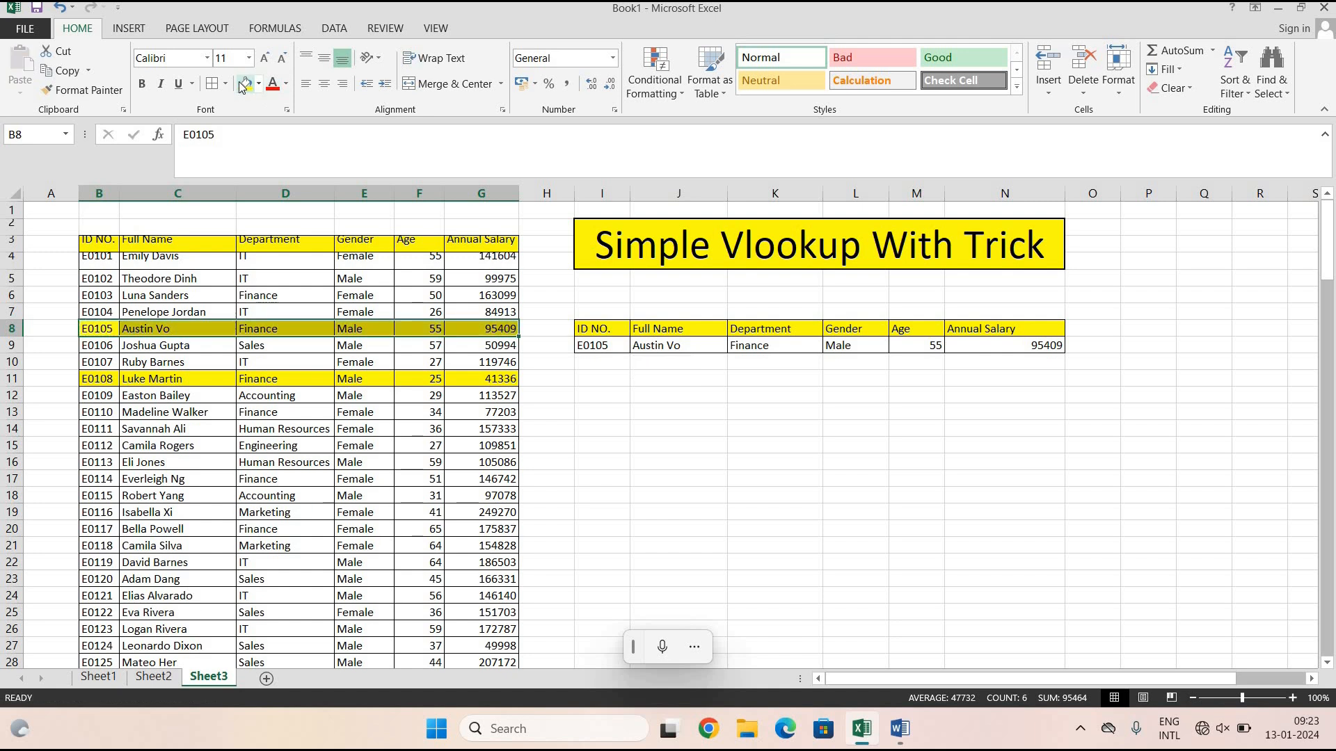
Switch to Sheet2 and copy the employee ID from cell B12 into lookup cell J8.
click(157, 682)
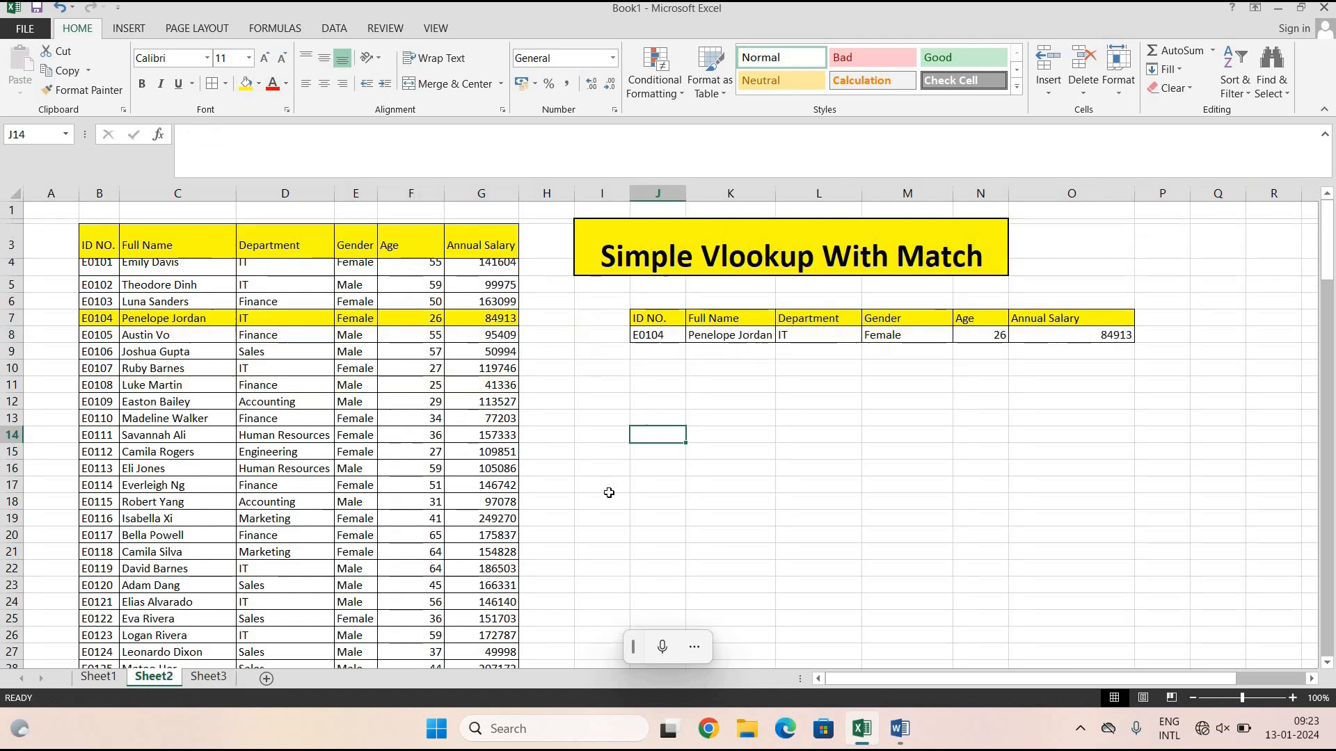
click(97, 410)
key(ctrl+c)
click(656, 340)
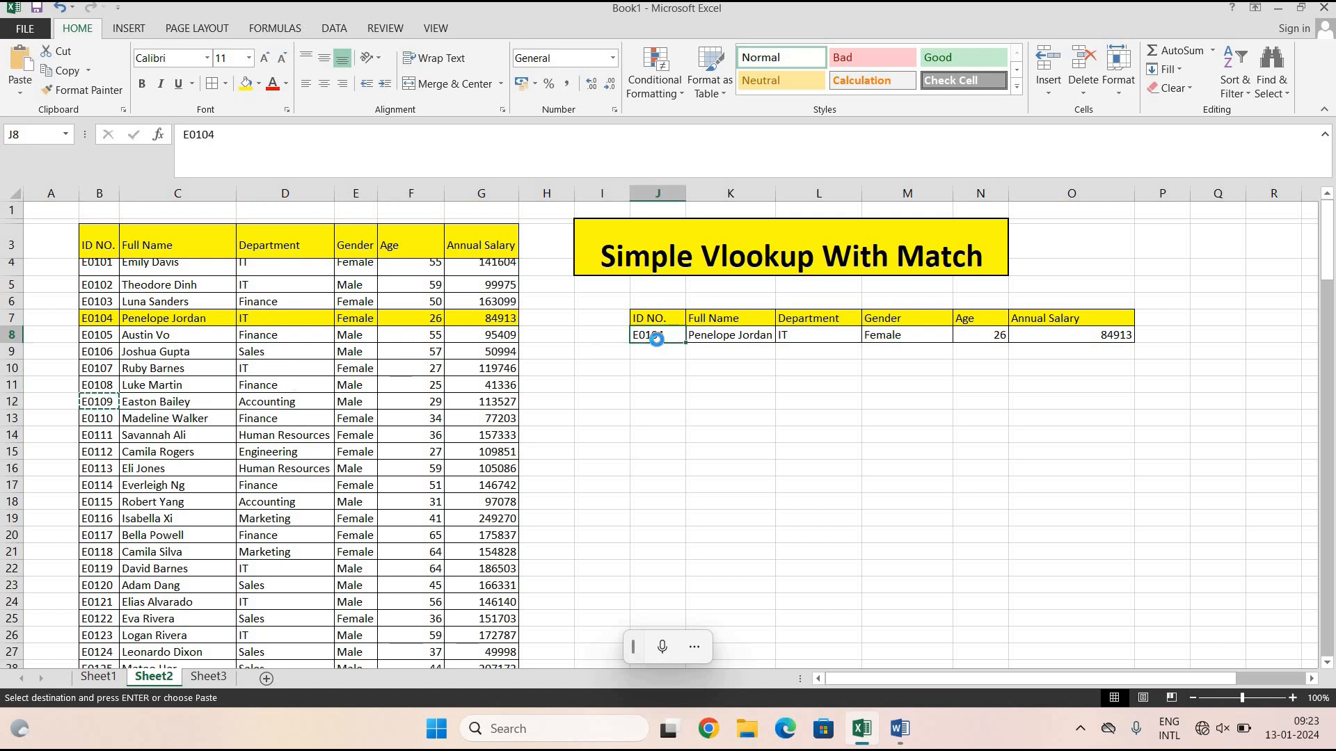
key(ctrl+v)
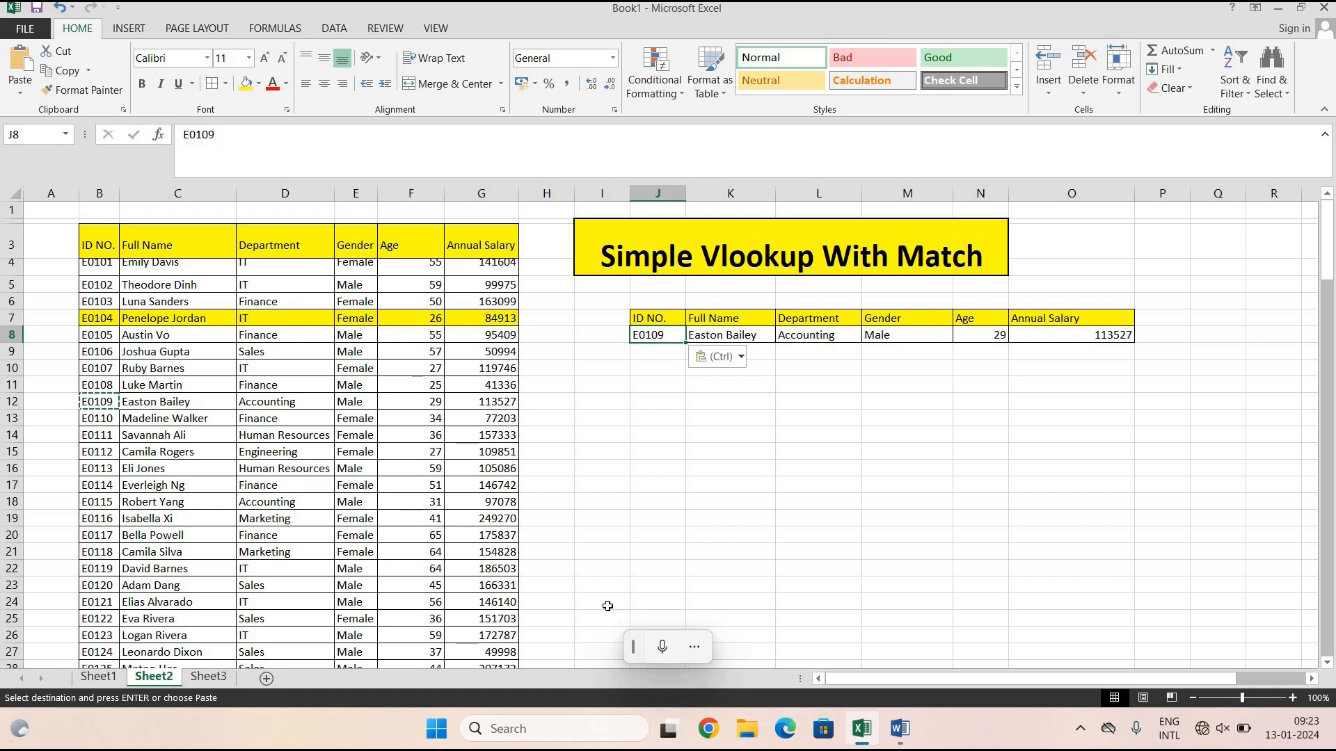
Return to Sheet3 and minimize the workbook window.
click(208, 676)
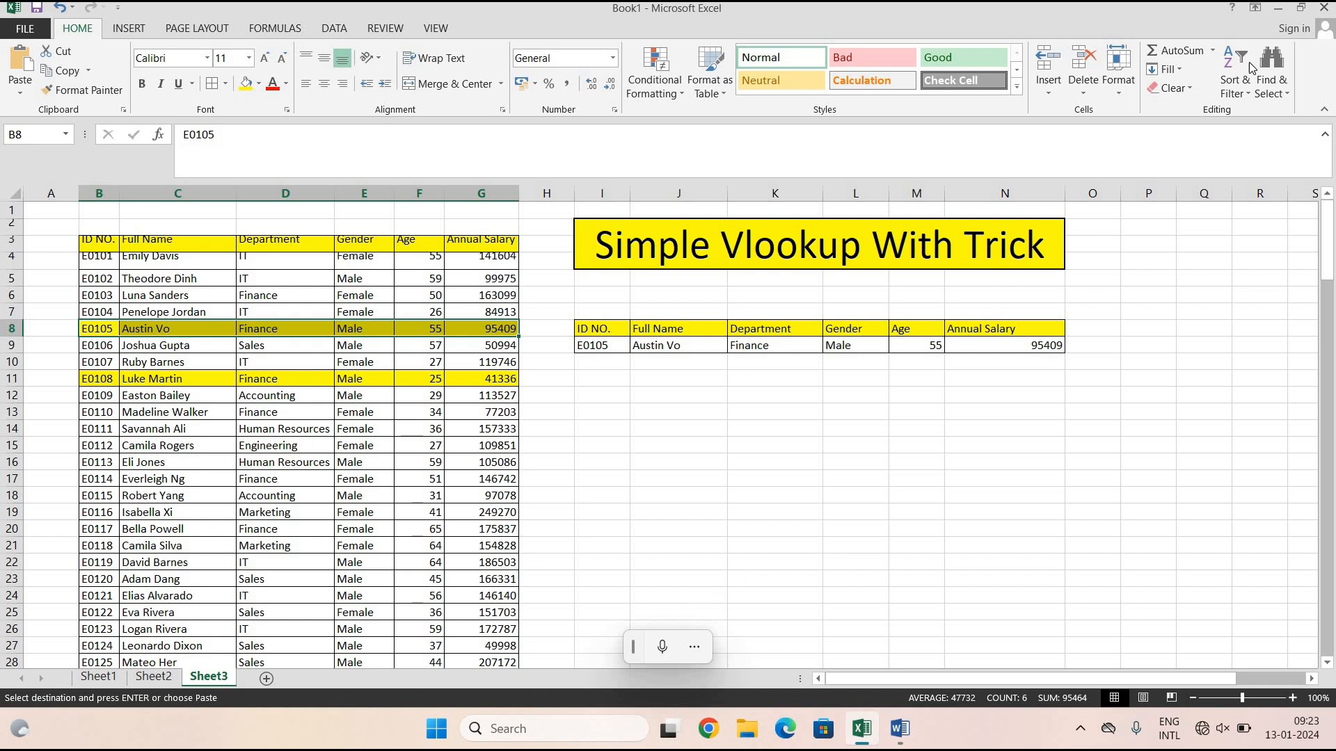
click(1279, 8)
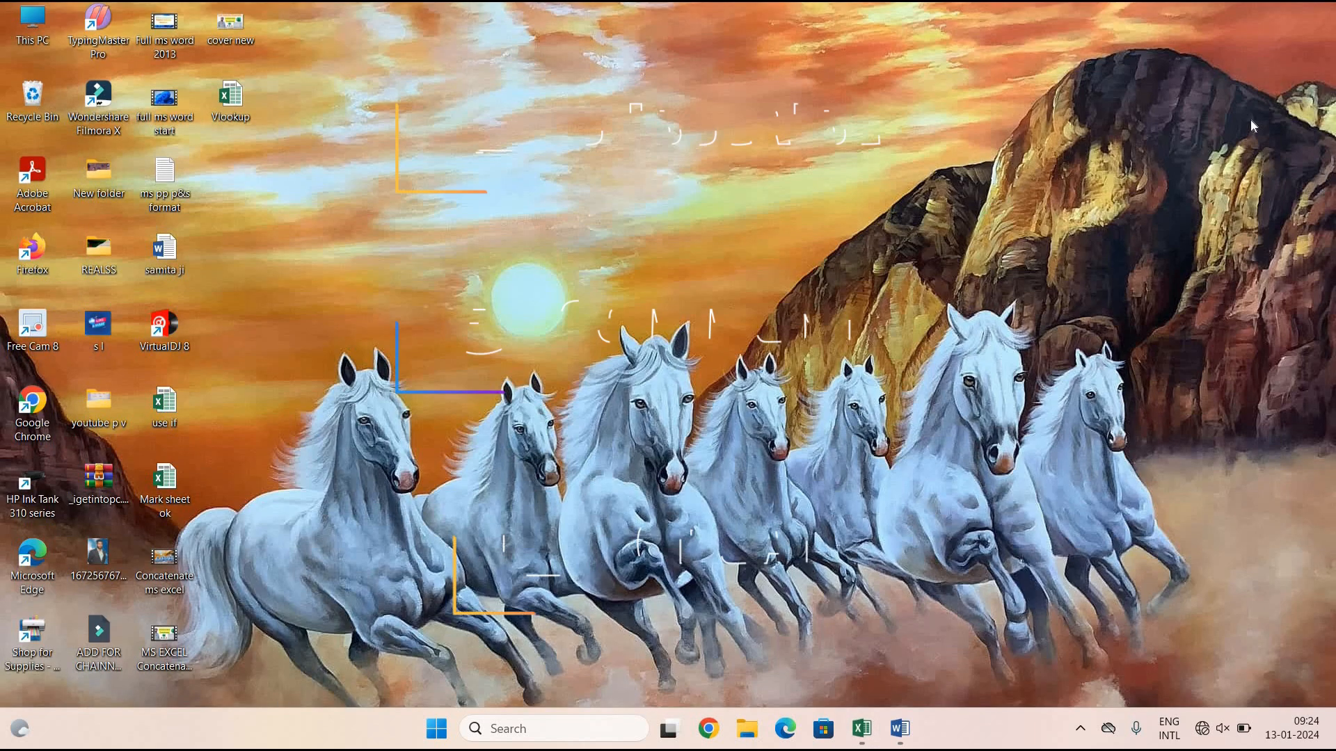